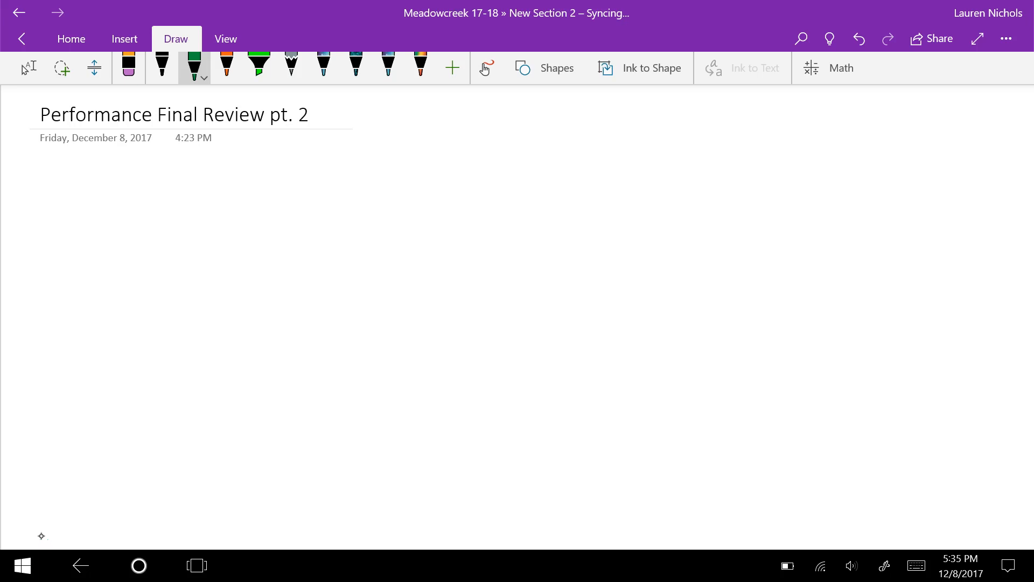
- Handwrite the green heading 'Lab Techniques' and underline it
{"action": "mouse_move", "coordinate": [57, 164]}
{"action": "left_mouse_down"}
{"action": "mouse_move", "coordinate": [74, 197]}
{"action": "mouse_move", "coordinate": [113, 198]}
{"action": "left_mouse_up"}
{"action": "mouse_move", "coordinate": [156, 165]}
{"action": "left_mouse_down"}
{"action": "mouse_move", "coordinate": [185, 165]}
{"action": "mouse_move", "coordinate": [178, 197]}
{"action": "left_mouse_up"}
{"action": "left_click_drag", "start_coordinate": [191, 182], "coordinate": [218, 196]}
{"action": "left_click_drag", "start_coordinate": [230, 160], "coordinate": [248, 192]}
{"action": "mouse_move", "coordinate": [254, 168]}
{"action": "left_mouse_down"}
{"action": "mouse_move", "coordinate": [260, 190]}
{"action": "mouse_move", "coordinate": [287, 185]}
{"action": "left_mouse_up"}
{"action": "mouse_move", "coordinate": [306, 166]}
{"action": "left_mouse_down"}
{"action": "mouse_move", "coordinate": [307, 204]}
{"action": "mouse_move", "coordinate": [325, 179]}
{"action": "mouse_move", "coordinate": [349, 181]}
{"action": "left_mouse_up"}
{"action": "mouse_move", "coordinate": [355, 160]}
{"action": "left_mouse_down"}
{"action": "mouse_move", "coordinate": [363, 181]}
{"action": "mouse_move", "coordinate": [53, 214]}
{"action": "left_mouse_up"}
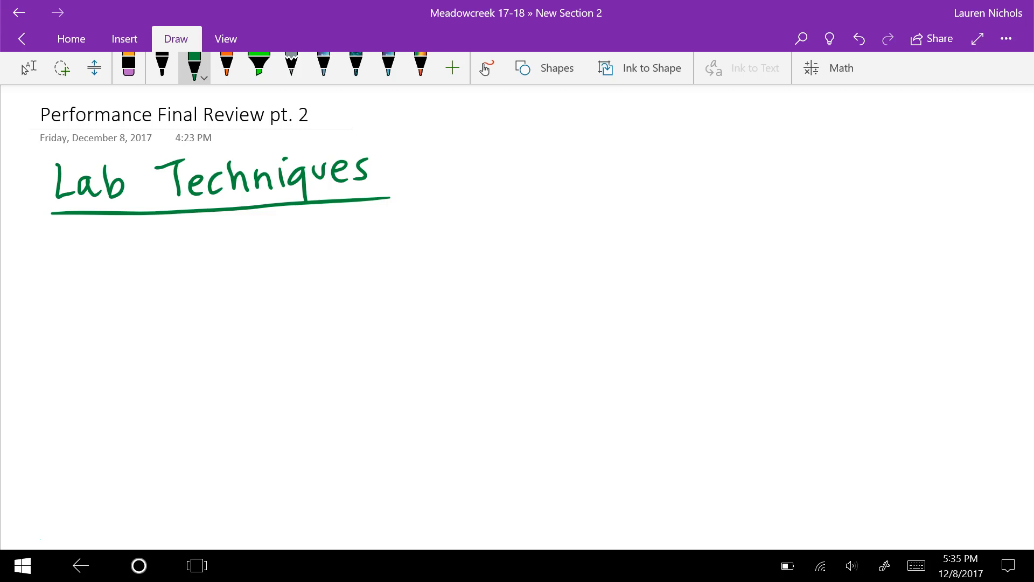
- Write a circled 1 followed by 'Safety' beneath the heading
{"action": "mouse_move", "coordinate": [42, 237]}
{"action": "left_mouse_down"}
{"action": "mouse_move", "coordinate": [42, 253]}
{"action": "mouse_move", "coordinate": [39, 228]}
{"action": "left_mouse_up"}
{"action": "left_click_drag", "start_coordinate": [113, 233], "coordinate": [99, 260]}
{"action": "mouse_move", "coordinate": [139, 245]}
{"action": "left_mouse_down"}
{"action": "mouse_move", "coordinate": [139, 257]}
{"action": "mouse_move", "coordinate": [166, 268]}
{"action": "left_mouse_up"}
{"action": "mouse_move", "coordinate": [168, 247]}
{"action": "left_mouse_down"}
{"action": "mouse_move", "coordinate": [210, 257]}
{"action": "mouse_move", "coordinate": [231, 242]}
{"action": "left_mouse_up"}
{"action": "mouse_move", "coordinate": [226, 238]}
{"action": "left_mouse_down"}
{"action": "mouse_move", "coordinate": [239, 292]}
{"action": "mouse_move", "coordinate": [257, 229]}
{"action": "left_mouse_up"}
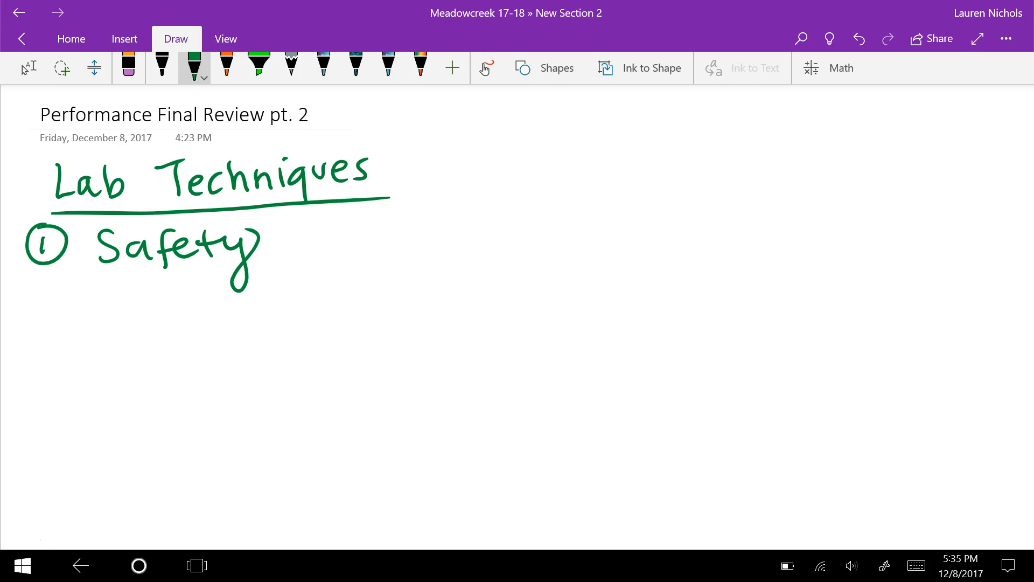
- Write the first bullet '* goggles → to protect eyes splashes'
{"action": "mouse_move", "coordinate": [147, 287]}
{"action": "left_mouse_down"}
{"action": "mouse_move", "coordinate": [147, 307]}
{"action": "mouse_move", "coordinate": [155, 302]}
{"action": "left_mouse_up"}
{"action": "mouse_move", "coordinate": [155, 291]}
{"action": "left_mouse_down"}
{"action": "mouse_move", "coordinate": [139, 303]}
{"action": "mouse_move", "coordinate": [195, 307]}
{"action": "mouse_move", "coordinate": [183, 324]}
{"action": "left_mouse_up"}
{"action": "mouse_move", "coordinate": [209, 289]}
{"action": "left_mouse_down"}
{"action": "mouse_move", "coordinate": [231, 301]}
{"action": "mouse_move", "coordinate": [233, 332]}
{"action": "left_mouse_up"}
{"action": "mouse_move", "coordinate": [265, 290]}
{"action": "left_mouse_down"}
{"action": "mouse_move", "coordinate": [254, 301]}
{"action": "mouse_move", "coordinate": [255, 327]}
{"action": "mouse_move", "coordinate": [284, 298]}
{"action": "mouse_move", "coordinate": [322, 304]}
{"action": "mouse_move", "coordinate": [396, 284]}
{"action": "left_mouse_up"}
{"action": "left_click_drag", "start_coordinate": [374, 276], "coordinate": [380, 295]}
{"action": "mouse_move", "coordinate": [428, 268]}
{"action": "left_mouse_down"}
{"action": "mouse_move", "coordinate": [432, 289]}
{"action": "mouse_move", "coordinate": [442, 279]}
{"action": "left_mouse_up"}
{"action": "mouse_move", "coordinate": [444, 277]}
{"action": "left_mouse_down"}
{"action": "mouse_move", "coordinate": [446, 292]}
{"action": "mouse_move", "coordinate": [475, 307]}
{"action": "left_mouse_up"}
{"action": "mouse_move", "coordinate": [477, 272]}
{"action": "left_mouse_down"}
{"action": "mouse_move", "coordinate": [485, 290]}
{"action": "mouse_move", "coordinate": [530, 288]}
{"action": "left_mouse_up"}
{"action": "mouse_move", "coordinate": [520, 273]}
{"action": "left_mouse_down"}
{"action": "mouse_move", "coordinate": [548, 270]}
{"action": "mouse_move", "coordinate": [566, 287]}
{"action": "left_mouse_up"}
{"action": "mouse_move", "coordinate": [577, 260]}
{"action": "left_mouse_down"}
{"action": "mouse_move", "coordinate": [580, 287]}
{"action": "mouse_move", "coordinate": [635, 266]}
{"action": "mouse_move", "coordinate": [646, 303]}
{"action": "left_mouse_up"}
{"action": "mouse_move", "coordinate": [653, 272]}
{"action": "left_mouse_down"}
{"action": "mouse_move", "coordinate": [669, 267]}
{"action": "mouse_move", "coordinate": [672, 278]}
{"action": "left_mouse_up"}
{"action": "mouse_move", "coordinate": [738, 255]}
{"action": "left_mouse_down"}
{"action": "mouse_move", "coordinate": [722, 279]}
{"action": "mouse_move", "coordinate": [756, 266]}
{"action": "mouse_move", "coordinate": [769, 276]}
{"action": "left_mouse_up"}
{"action": "mouse_move", "coordinate": [784, 256]}
{"action": "left_mouse_down"}
{"action": "mouse_move", "coordinate": [793, 276]}
{"action": "mouse_move", "coordinate": [848, 269]}
{"action": "left_mouse_up"}
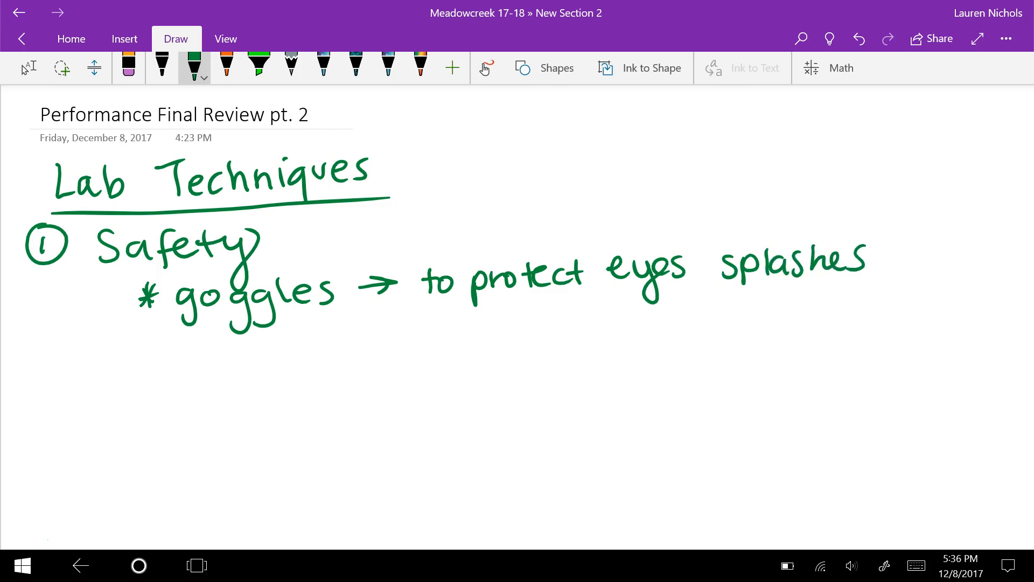
- Write the second bullet '* hair tied up → to prevent them chemicals'
{"action": "mouse_move", "coordinate": [138, 346]}
{"action": "left_mouse_down"}
{"action": "mouse_move", "coordinate": [152, 360]}
{"action": "mouse_move", "coordinate": [135, 364]}
{"action": "left_mouse_up"}
{"action": "mouse_move", "coordinate": [144, 338]}
{"action": "left_mouse_down"}
{"action": "mouse_move", "coordinate": [145, 364]}
{"action": "mouse_move", "coordinate": [162, 348]}
{"action": "mouse_move", "coordinate": [198, 365]}
{"action": "mouse_move", "coordinate": [236, 365]}
{"action": "mouse_move", "coordinate": [252, 345]}
{"action": "mouse_move", "coordinate": [283, 365]}
{"action": "mouse_move", "coordinate": [295, 346]}
{"action": "mouse_move", "coordinate": [315, 359]}
{"action": "left_mouse_up"}
{"action": "mouse_move", "coordinate": [331, 330]}
{"action": "left_mouse_down"}
{"action": "mouse_move", "coordinate": [338, 360]}
{"action": "mouse_move", "coordinate": [379, 358]}
{"action": "mouse_move", "coordinate": [403, 372]}
{"action": "mouse_move", "coordinate": [465, 343]}
{"action": "left_mouse_up"}
{"action": "mouse_move", "coordinate": [450, 335]}
{"action": "left_mouse_down"}
{"action": "mouse_move", "coordinate": [453, 352]}
{"action": "mouse_move", "coordinate": [499, 362]}
{"action": "left_mouse_up"}
{"action": "left_click_drag", "start_coordinate": [493, 343], "coordinate": [554, 365]}
{"action": "mouse_move", "coordinate": [557, 339]}
{"action": "left_mouse_down"}
{"action": "mouse_move", "coordinate": [568, 349]}
{"action": "mouse_move", "coordinate": [635, 344]}
{"action": "left_mouse_up"}
{"action": "mouse_move", "coordinate": [632, 328]}
{"action": "left_mouse_down"}
{"action": "mouse_move", "coordinate": [660, 348]}
{"action": "mouse_move", "coordinate": [681, 328]}
{"action": "mouse_move", "coordinate": [708, 344]}
{"action": "mouse_move", "coordinate": [733, 339]}
{"action": "left_mouse_up"}
{"action": "mouse_move", "coordinate": [737, 330]}
{"action": "left_mouse_down"}
{"action": "mouse_move", "coordinate": [788, 339]}
{"action": "mouse_move", "coordinate": [871, 329]}
{"action": "left_mouse_up"}
{"action": "mouse_move", "coordinate": [874, 315]}
{"action": "left_mouse_down"}
{"action": "mouse_move", "coordinate": [896, 330]}
{"action": "mouse_move", "coordinate": [965, 328]}
{"action": "left_mouse_up"}
- Continue the reason on the next line with 'on & catching fire'
{"action": "mouse_move", "coordinate": [501, 378]}
{"action": "left_mouse_down"}
{"action": "mouse_move", "coordinate": [494, 393]}
{"action": "mouse_move", "coordinate": [531, 392]}
{"action": "left_mouse_up"}
{"action": "mouse_move", "coordinate": [591, 373]}
{"action": "left_mouse_down"}
{"action": "mouse_move", "coordinate": [599, 391]}
{"action": "mouse_move", "coordinate": [596, 366]}
{"action": "left_mouse_up"}
{"action": "left_click_drag", "start_coordinate": [600, 401], "coordinate": [596, 409]}
{"action": "left_click_drag", "start_coordinate": [642, 371], "coordinate": [639, 389]}
{"action": "left_click_drag", "start_coordinate": [658, 372], "coordinate": [662, 387]}
{"action": "mouse_move", "coordinate": [675, 363]}
{"action": "left_mouse_down"}
{"action": "mouse_move", "coordinate": [677, 387]}
{"action": "mouse_move", "coordinate": [692, 381]}
{"action": "left_mouse_up"}
{"action": "mouse_move", "coordinate": [703, 359]}
{"action": "left_mouse_down"}
{"action": "mouse_move", "coordinate": [714, 383]}
{"action": "mouse_move", "coordinate": [768, 368]}
{"action": "mouse_move", "coordinate": [782, 384]}
{"action": "left_mouse_up"}
{"action": "left_click_drag", "start_coordinate": [776, 368], "coordinate": [782, 413]}
{"action": "left_click_drag", "start_coordinate": [828, 351], "coordinate": [819, 384]}
{"action": "mouse_move", "coordinate": [814, 370]}
{"action": "left_mouse_down"}
{"action": "mouse_move", "coordinate": [836, 370]}
{"action": "mouse_move", "coordinate": [837, 382]}
{"action": "left_mouse_up"}
{"action": "mouse_move", "coordinate": [848, 365]}
{"action": "left_mouse_down"}
{"action": "mouse_move", "coordinate": [848, 379]}
{"action": "mouse_move", "coordinate": [861, 378]}
{"action": "left_mouse_up"}
{"action": "mouse_move", "coordinate": [864, 368]}
{"action": "left_mouse_down"}
{"action": "mouse_move", "coordinate": [877, 362]}
{"action": "mouse_move", "coordinate": [889, 377]}
{"action": "left_mouse_up"}
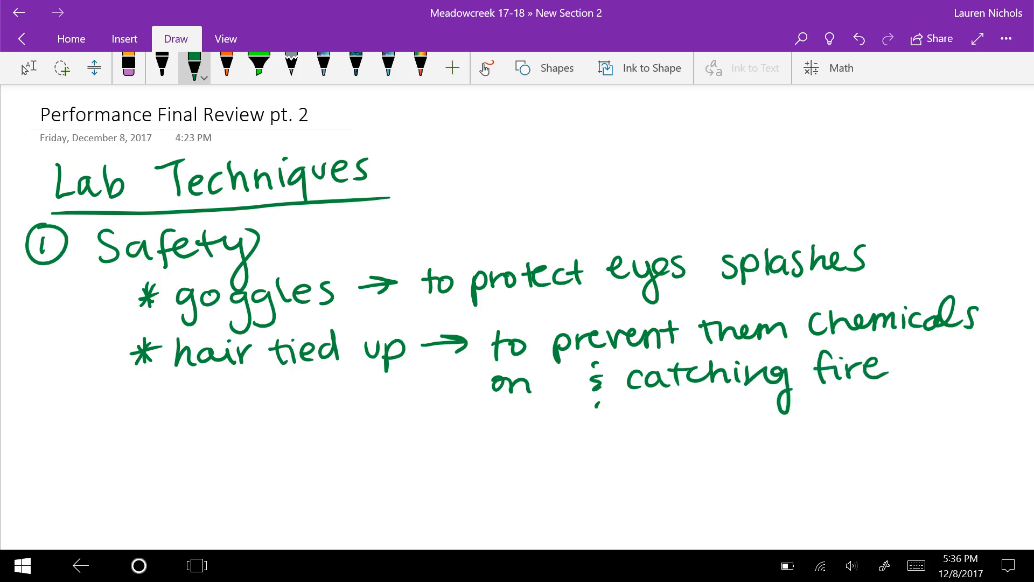
- Write the third bullet '* closed toed shoes →'
{"action": "mouse_move", "coordinate": [143, 423]}
{"action": "left_mouse_down"}
{"action": "mouse_move", "coordinate": [137, 444]}
{"action": "mouse_move", "coordinate": [209, 443]}
{"action": "left_mouse_up"}
{"action": "mouse_move", "coordinate": [228, 427]}
{"action": "left_mouse_down"}
{"action": "mouse_move", "coordinate": [219, 445]}
{"action": "mouse_move", "coordinate": [257, 443]}
{"action": "left_mouse_up"}
{"action": "mouse_move", "coordinate": [260, 414]}
{"action": "left_mouse_down"}
{"action": "mouse_move", "coordinate": [262, 444]}
{"action": "mouse_move", "coordinate": [329, 439]}
{"action": "left_mouse_up"}
{"action": "mouse_move", "coordinate": [330, 424]}
{"action": "left_mouse_down"}
{"action": "mouse_move", "coordinate": [343, 438]}
{"action": "mouse_move", "coordinate": [408, 437]}
{"action": "left_mouse_up"}
{"action": "left_click_drag", "start_coordinate": [414, 426], "coordinate": [427, 436]}
{"action": "mouse_move", "coordinate": [438, 419]}
{"action": "left_mouse_down"}
{"action": "mouse_move", "coordinate": [431, 436]}
{"action": "mouse_move", "coordinate": [484, 425]}
{"action": "left_mouse_up"}
{"action": "mouse_move", "coordinate": [473, 418]}
{"action": "left_mouse_down"}
{"action": "mouse_move", "coordinate": [474, 433]}
{"action": "mouse_move", "coordinate": [509, 447]}
{"action": "mouse_move", "coordinate": [522, 433]}
{"action": "left_mouse_up"}
- Finish it with 'protect feet from spills' and start a fourth asterisk below
{"action": "mouse_move", "coordinate": [528, 420]}
{"action": "left_mouse_down"}
{"action": "mouse_move", "coordinate": [531, 433]}
{"action": "mouse_move", "coordinate": [570, 437]}
{"action": "left_mouse_up"}
{"action": "mouse_move", "coordinate": [565, 422]}
{"action": "left_mouse_down"}
{"action": "mouse_move", "coordinate": [586, 421]}
{"action": "mouse_move", "coordinate": [588, 436]}
{"action": "left_mouse_up"}
{"action": "mouse_move", "coordinate": [608, 418]}
{"action": "left_mouse_down"}
{"action": "mouse_move", "coordinate": [601, 436]}
{"action": "mouse_move", "coordinate": [620, 436]}
{"action": "left_mouse_up"}
{"action": "mouse_move", "coordinate": [605, 425]}
{"action": "left_mouse_down"}
{"action": "mouse_move", "coordinate": [655, 437]}
{"action": "mouse_move", "coordinate": [667, 421]}
{"action": "left_mouse_up"}
{"action": "left_click_drag", "start_coordinate": [662, 425], "coordinate": [690, 433]}
{"action": "left_click_drag", "start_coordinate": [694, 414], "coordinate": [698, 435]}
{"action": "mouse_move", "coordinate": [741, 409]}
{"action": "left_mouse_down"}
{"action": "mouse_move", "coordinate": [740, 440]}
{"action": "mouse_move", "coordinate": [750, 423]}
{"action": "left_mouse_up"}
{"action": "left_click_drag", "start_coordinate": [748, 422], "coordinate": [837, 443]}
{"action": "left_click_drag", "start_coordinate": [838, 419], "coordinate": [869, 433]}
{"action": "left_click_drag", "start_coordinate": [876, 408], "coordinate": [884, 434]}
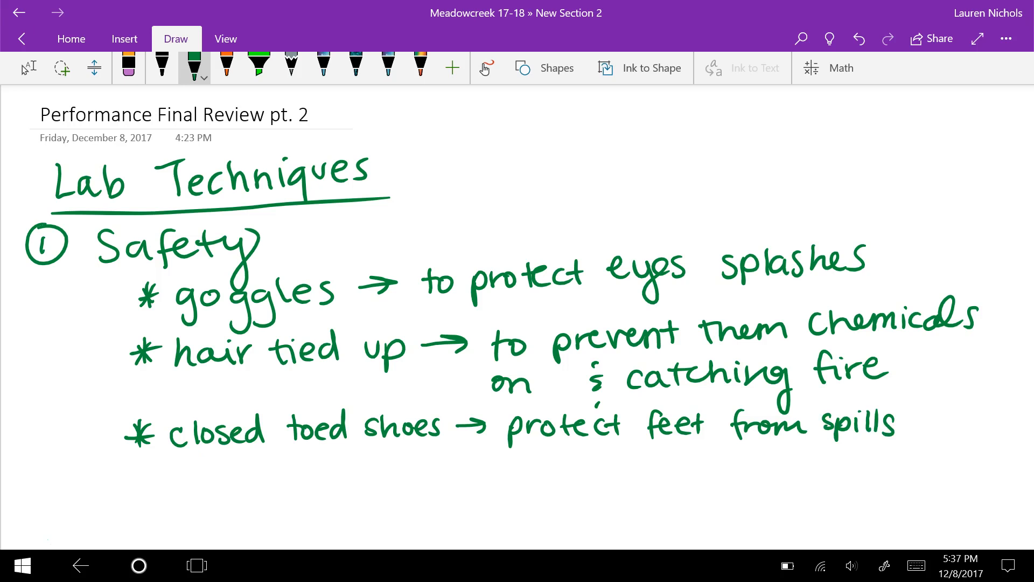
{"action": "left_click_drag", "start_coordinate": [139, 474], "coordinate": [146, 490]}
{"action": "mouse_move", "coordinate": [145, 474]}
{"action": "left_mouse_down"}
{"action": "mouse_move", "coordinate": [131, 490]}
{"action": "mouse_move", "coordinate": [147, 482]}
{"action": "left_mouse_up"}
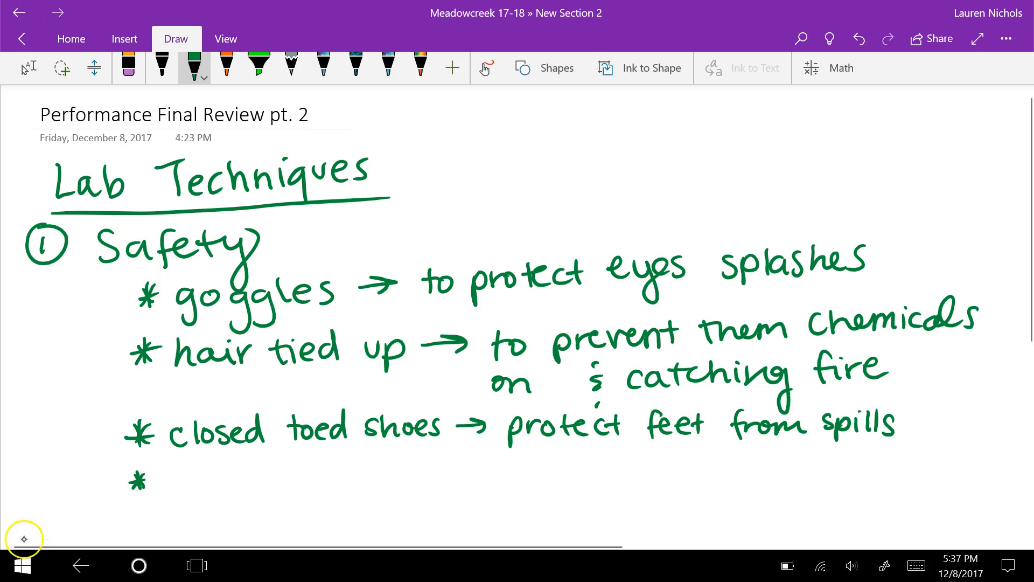
- Write 'aprons → provide extra layer' after the fourth asterisk
{"action": "mouse_move", "coordinate": [178, 472]}
{"action": "left_mouse_down"}
{"action": "mouse_move", "coordinate": [174, 488]}
{"action": "mouse_move", "coordinate": [202, 499]}
{"action": "mouse_move", "coordinate": [218, 481]}
{"action": "mouse_move", "coordinate": [282, 488]}
{"action": "mouse_move", "coordinate": [341, 475]}
{"action": "mouse_move", "coordinate": [333, 485]}
{"action": "mouse_move", "coordinate": [380, 485]}
{"action": "left_mouse_up"}
{"action": "mouse_move", "coordinate": [384, 470]}
{"action": "left_mouse_down"}
{"action": "mouse_move", "coordinate": [406, 485]}
{"action": "mouse_move", "coordinate": [462, 481]}
{"action": "left_mouse_up"}
{"action": "left_click_drag", "start_coordinate": [462, 475], "coordinate": [537, 477]}
{"action": "mouse_move", "coordinate": [548, 458]}
{"action": "left_mouse_down"}
{"action": "mouse_move", "coordinate": [551, 478]}
{"action": "mouse_move", "coordinate": [650, 476]}
{"action": "mouse_move", "coordinate": [667, 495]}
{"action": "left_mouse_up"}
{"action": "mouse_move", "coordinate": [672, 461]}
{"action": "left_mouse_down"}
{"action": "mouse_move", "coordinate": [685, 473]}
{"action": "mouse_move", "coordinate": [704, 454]}
{"action": "left_mouse_up"}
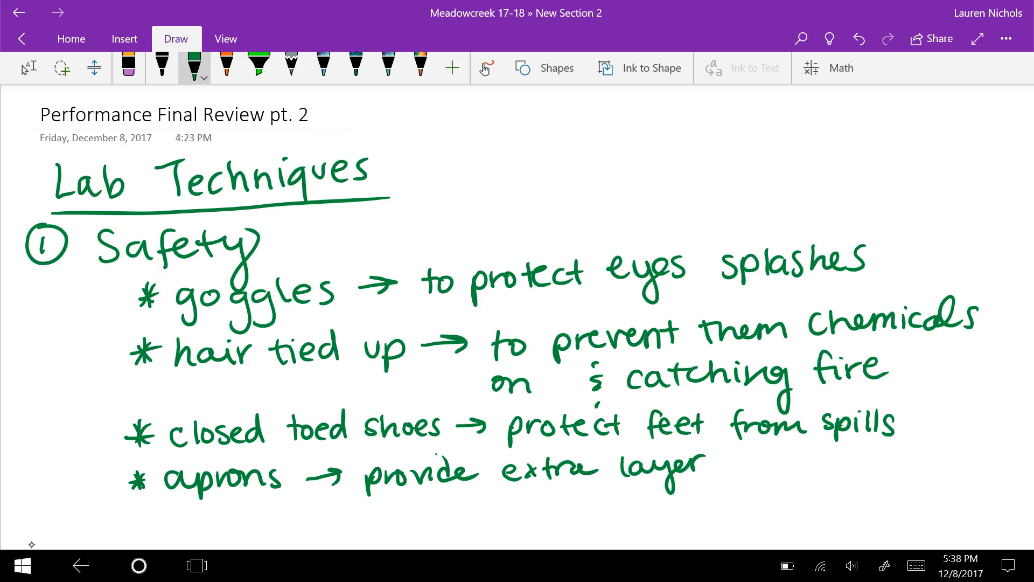
- Write the fifth bullet '* long pants → protect skin from spills'
{"action": "mouse_move", "coordinate": [138, 511]}
{"action": "left_mouse_down"}
{"action": "mouse_move", "coordinate": [153, 528]}
{"action": "mouse_move", "coordinate": [180, 529]}
{"action": "left_mouse_up"}
{"action": "mouse_move", "coordinate": [183, 514]}
{"action": "left_mouse_down"}
{"action": "mouse_move", "coordinate": [228, 537]}
{"action": "mouse_move", "coordinate": [311, 525]}
{"action": "left_mouse_up"}
{"action": "mouse_move", "coordinate": [310, 509]}
{"action": "left_mouse_down"}
{"action": "mouse_move", "coordinate": [329, 511]}
{"action": "mouse_move", "coordinate": [329, 525]}
{"action": "mouse_move", "coordinate": [389, 511]}
{"action": "left_mouse_up"}
{"action": "left_click_drag", "start_coordinate": [371, 506], "coordinate": [421, 534]}
{"action": "mouse_move", "coordinate": [420, 511]}
{"action": "left_mouse_down"}
{"action": "mouse_move", "coordinate": [432, 522]}
{"action": "mouse_move", "coordinate": [447, 511]}
{"action": "mouse_move", "coordinate": [451, 522]}
{"action": "left_mouse_up"}
{"action": "mouse_move", "coordinate": [459, 502]}
{"action": "left_mouse_down"}
{"action": "mouse_move", "coordinate": [461, 523]}
{"action": "mouse_move", "coordinate": [493, 527]}
{"action": "left_mouse_up"}
{"action": "left_click_drag", "start_coordinate": [485, 511], "coordinate": [572, 522]}
{"action": "left_click_drag", "start_coordinate": [577, 506], "coordinate": [615, 530]}
{"action": "mouse_move", "coordinate": [616, 509]}
{"action": "left_mouse_down"}
{"action": "mouse_move", "coordinate": [628, 522]}
{"action": "mouse_move", "coordinate": [664, 520]}
{"action": "left_mouse_up"}
{"action": "left_click_drag", "start_coordinate": [660, 505], "coordinate": [725, 530]}
{"action": "left_click_drag", "start_coordinate": [726, 509], "coordinate": [752, 519]}
{"action": "left_click_drag", "start_coordinate": [759, 491], "coordinate": [761, 517]}
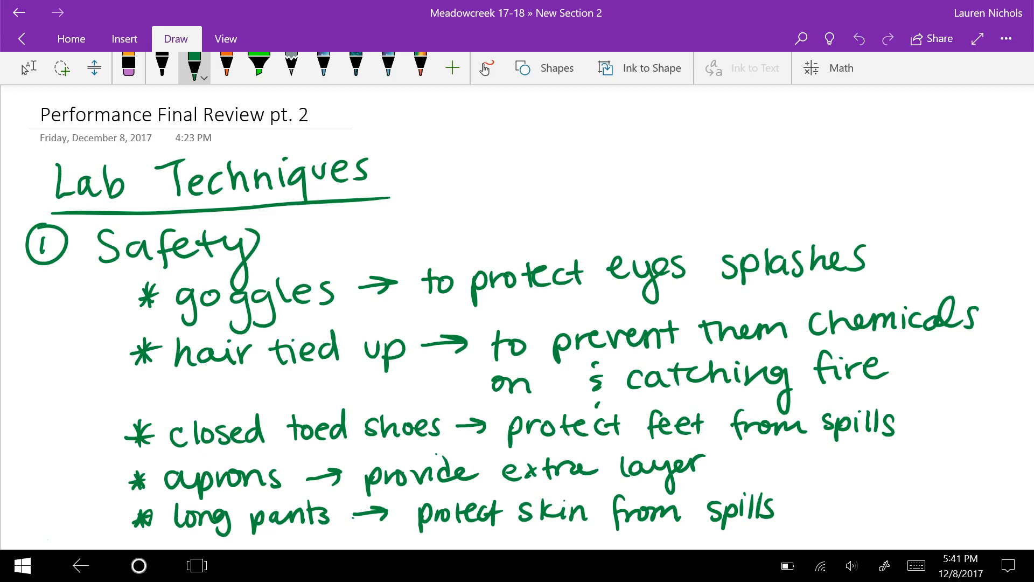
{"action": "scroll", "coordinate": [517, 324], "scroll_direction": "down", "scroll_amount": 5}
{"action": "scroll", "coordinate": [516, 323], "scroll_direction": "down", "scroll_amount": 3}
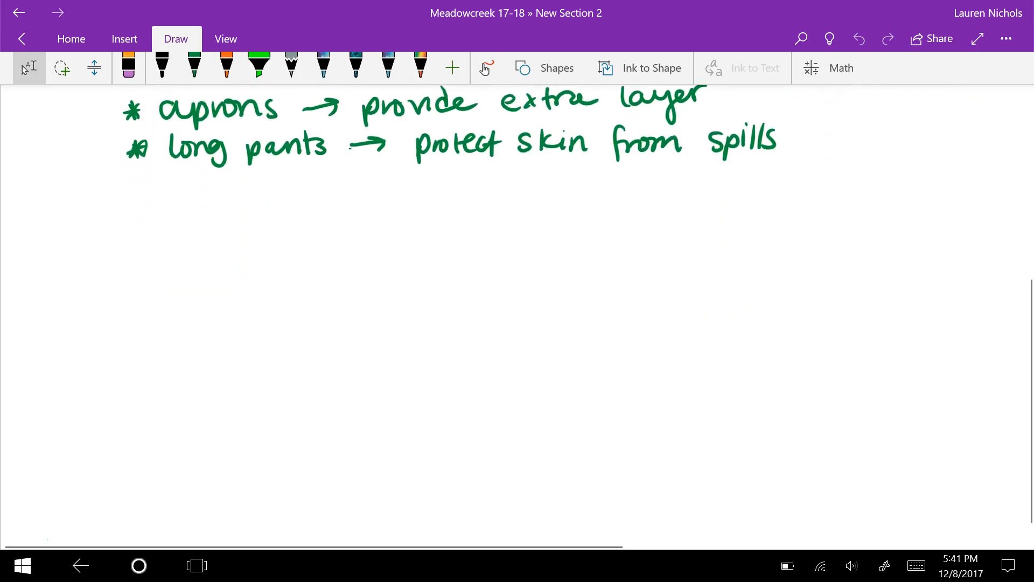
{"action": "scroll", "coordinate": [517, 323], "scroll_direction": "down", "scroll_amount": 2}
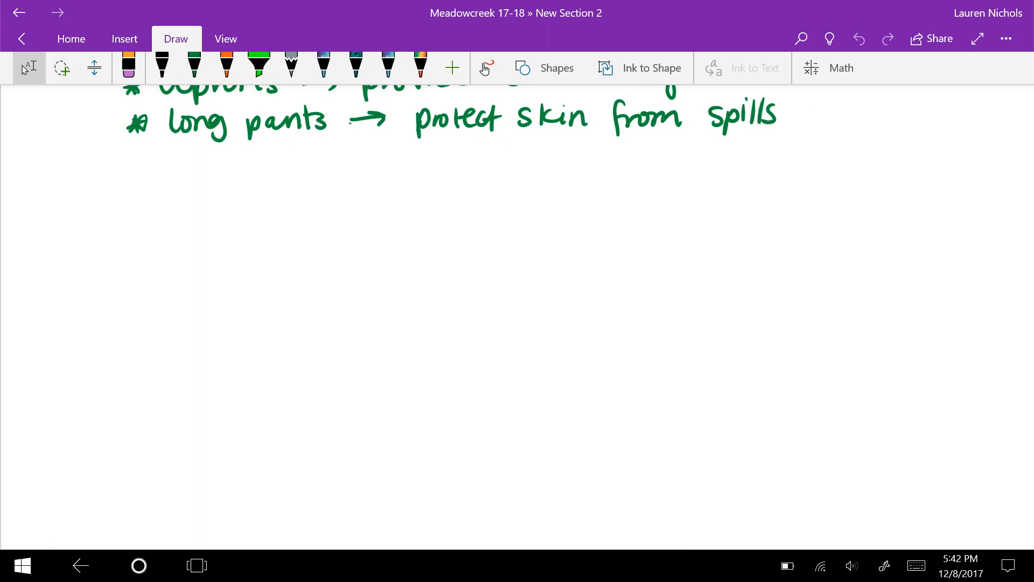
- Switch to orange ink and draw a circled 2 for the new section
{"action": "left_click", "coordinate": [227, 68]}
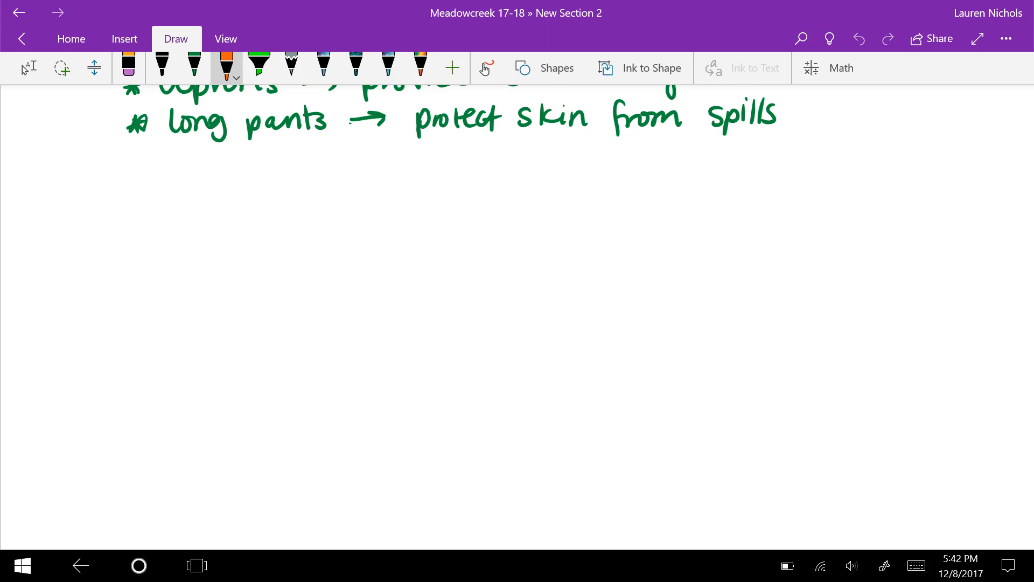
{"action": "mouse_move", "coordinate": [40, 188]}
{"action": "left_mouse_down"}
{"action": "mouse_move", "coordinate": [49, 219]}
{"action": "mouse_move", "coordinate": [47, 174]}
{"action": "left_mouse_up"}
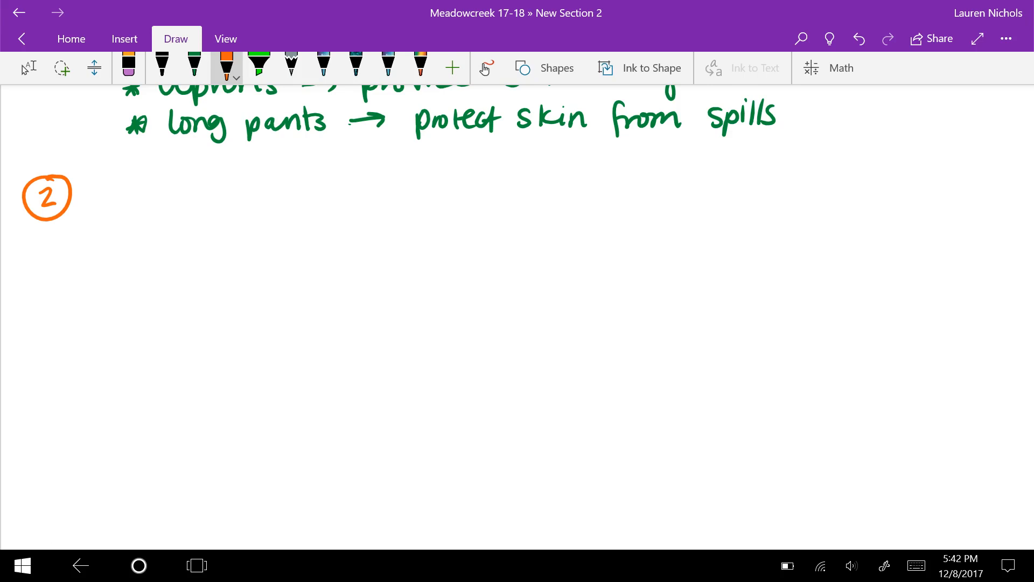
- Write the orange section title 'Melting Point' after the circled 2
{"action": "mouse_move", "coordinate": [111, 185]}
{"action": "left_mouse_down"}
{"action": "mouse_move", "coordinate": [111, 210]}
{"action": "mouse_move", "coordinate": [180, 210]}
{"action": "left_mouse_up"}
{"action": "mouse_move", "coordinate": [193, 176]}
{"action": "left_mouse_down"}
{"action": "mouse_move", "coordinate": [194, 205]}
{"action": "mouse_move", "coordinate": [208, 192]}
{"action": "mouse_move", "coordinate": [218, 208]}
{"action": "left_mouse_up"}
{"action": "left_click_drag", "start_coordinate": [221, 190], "coordinate": [242, 235]}
{"action": "mouse_move", "coordinate": [286, 184]}
{"action": "left_mouse_down"}
{"action": "mouse_move", "coordinate": [290, 208]}
{"action": "mouse_move", "coordinate": [301, 194]}
{"action": "mouse_move", "coordinate": [323, 201]}
{"action": "left_mouse_up"}
{"action": "mouse_move", "coordinate": [331, 184]}
{"action": "left_mouse_down"}
{"action": "mouse_move", "coordinate": [333, 203]}
{"action": "mouse_move", "coordinate": [388, 195]}
{"action": "mouse_move", "coordinate": [391, 177]}
{"action": "left_mouse_up"}
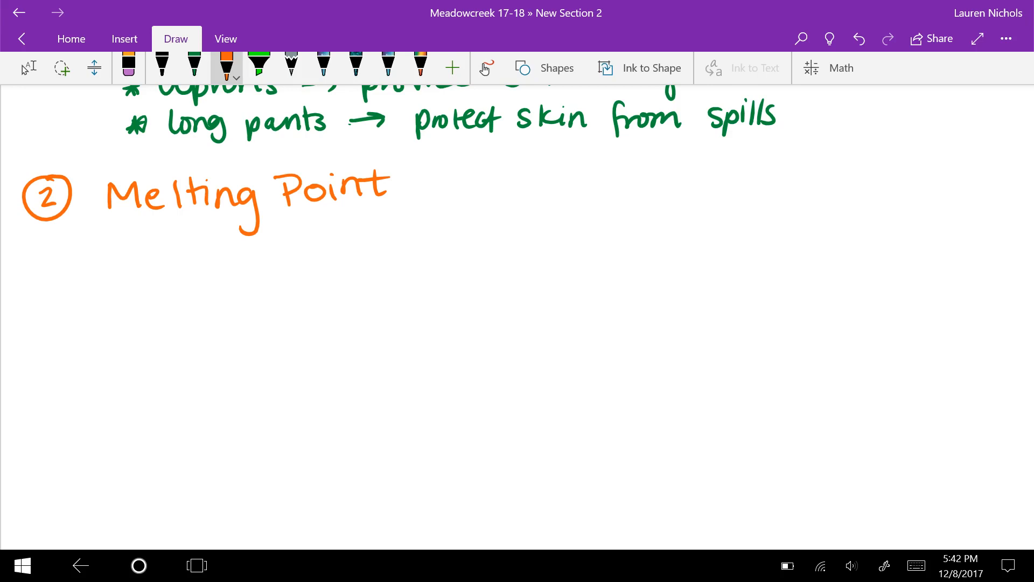
- Write '↳ put chemicals in test tube' beneath the title
{"action": "mouse_move", "coordinate": [145, 236]}
{"action": "left_mouse_down"}
{"action": "mouse_move", "coordinate": [202, 275]}
{"action": "mouse_move", "coordinate": [246, 261]}
{"action": "left_mouse_up"}
{"action": "left_click_drag", "start_coordinate": [238, 247], "coordinate": [427, 240]}
{"action": "mouse_move", "coordinate": [433, 218]}
{"action": "left_mouse_down"}
{"action": "mouse_move", "coordinate": [442, 240]}
{"action": "mouse_move", "coordinate": [579, 234]}
{"action": "left_mouse_up"}
{"action": "left_click_drag", "start_coordinate": [562, 223], "coordinate": [591, 230]}
{"action": "mouse_move", "coordinate": [607, 217]}
{"action": "left_mouse_down"}
{"action": "mouse_move", "coordinate": [590, 231]}
{"action": "mouse_move", "coordinate": [620, 220]}
{"action": "mouse_move", "coordinate": [660, 231]}
{"action": "left_mouse_up"}
{"action": "left_click_drag", "start_coordinate": [665, 216], "coordinate": [692, 231]}
{"action": "left_click_drag", "start_coordinate": [695, 224], "coordinate": [714, 235]}
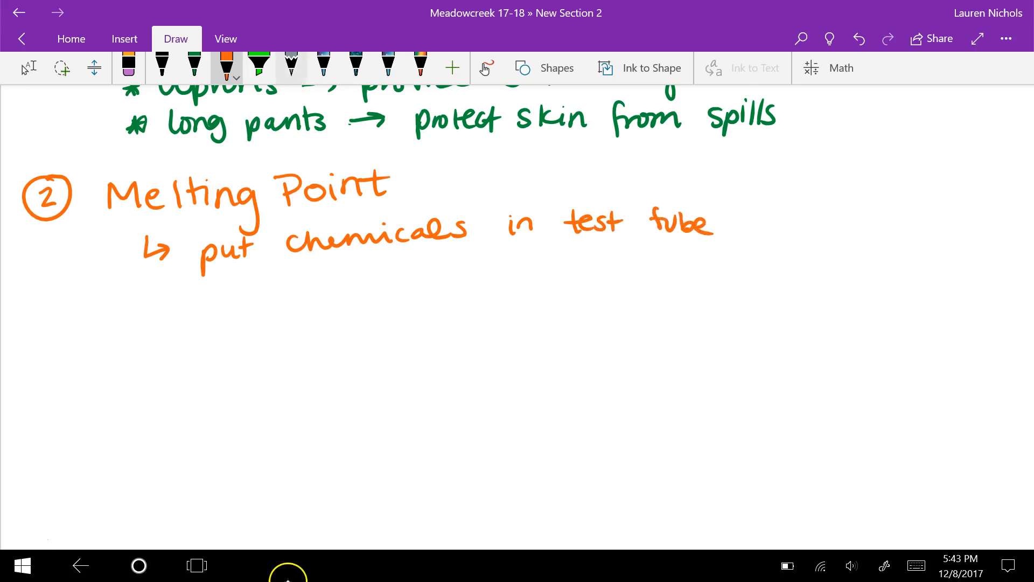
- With a grey highlighter, shade the shape of a test tube right of the notes
{"action": "left_click", "coordinate": [259, 66]}
{"action": "left_click", "coordinate": [259, 72]}
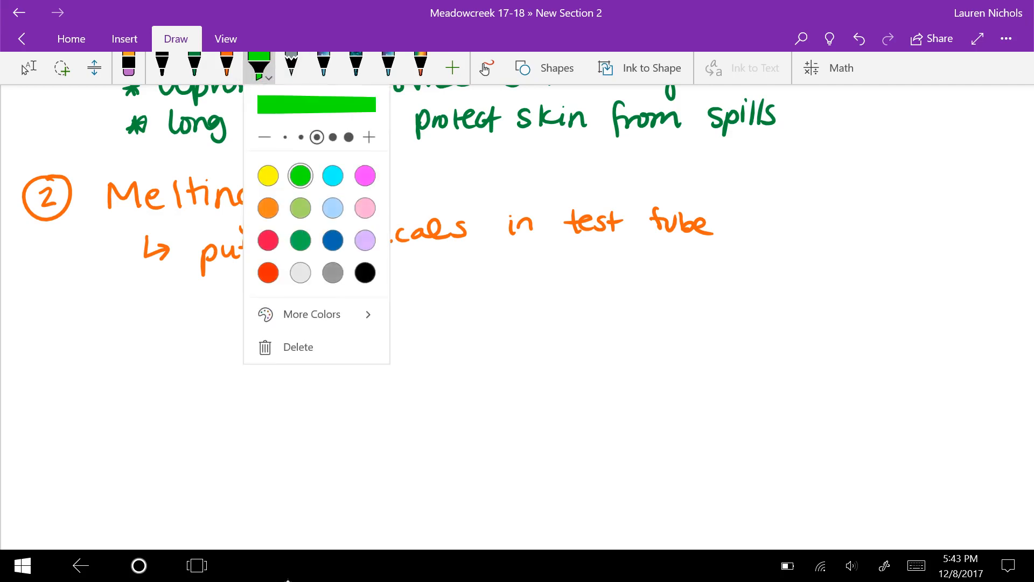
{"action": "left_click", "coordinate": [333, 273]}
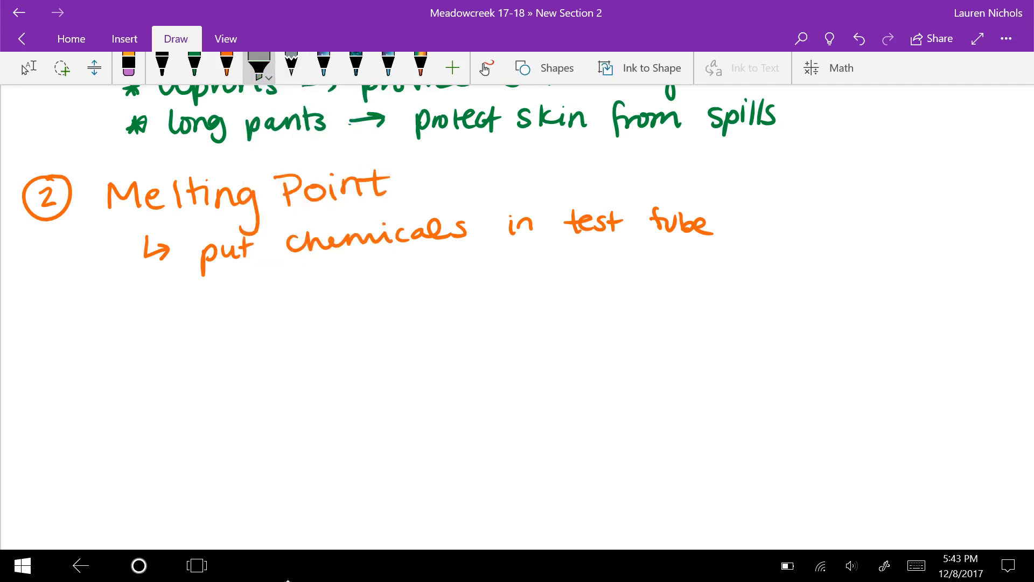
{"action": "mouse_move", "coordinate": [837, 173]}
{"action": "left_mouse_down"}
{"action": "mouse_move", "coordinate": [832, 305]}
{"action": "mouse_move", "coordinate": [857, 364]}
{"action": "mouse_move", "coordinate": [905, 166]}
{"action": "mouse_move", "coordinate": [826, 178]}
{"action": "mouse_move", "coordinate": [889, 202]}
{"action": "mouse_move", "coordinate": [840, 208]}
{"action": "mouse_move", "coordinate": [885, 217]}
{"action": "mouse_move", "coordinate": [836, 231]}
{"action": "mouse_move", "coordinate": [889, 251]}
{"action": "mouse_move", "coordinate": [836, 271]}
{"action": "mouse_move", "coordinate": [905, 286]}
{"action": "mouse_move", "coordinate": [820, 315]}
{"action": "mouse_move", "coordinate": [901, 311]}
{"action": "left_mouse_up"}
{"action": "mouse_move", "coordinate": [901, 311]}
{"action": "left_mouse_down"}
{"action": "mouse_move", "coordinate": [836, 340]}
{"action": "mouse_move", "coordinate": [897, 344]}
{"action": "left_mouse_up"}
{"action": "left_click_drag", "start_coordinate": [897, 343], "coordinate": [848, 368]}
{"action": "left_click_drag", "start_coordinate": [822, 171], "coordinate": [819, 252]}
{"action": "mouse_move", "coordinate": [819, 173]}
{"action": "left_mouse_down"}
{"action": "mouse_move", "coordinate": [816, 304]}
{"action": "mouse_move", "coordinate": [840, 373]}
{"action": "mouse_move", "coordinate": [897, 339]}
{"action": "mouse_move", "coordinate": [908, 173]}
{"action": "mouse_move", "coordinate": [907, 242]}
{"action": "left_mouse_up"}
- Fill the remaining gaps along the tube's bottom and edges in grey
{"action": "left_click_drag", "start_coordinate": [902, 283], "coordinate": [903, 302]}
{"action": "mouse_move", "coordinate": [887, 368]}
{"action": "left_mouse_down"}
{"action": "mouse_move", "coordinate": [841, 400]}
{"action": "mouse_move", "coordinate": [816, 323]}
{"action": "mouse_move", "coordinate": [810, 226]}
{"action": "left_mouse_up"}
{"action": "mouse_move", "coordinate": [819, 319]}
{"action": "left_mouse_down"}
{"action": "mouse_move", "coordinate": [830, 368]}
{"action": "mouse_move", "coordinate": [881, 375]}
{"action": "mouse_move", "coordinate": [825, 339]}
{"action": "mouse_move", "coordinate": [814, 299]}
{"action": "left_mouse_up"}
{"action": "left_click_drag", "start_coordinate": [811, 230], "coordinate": [815, 168]}
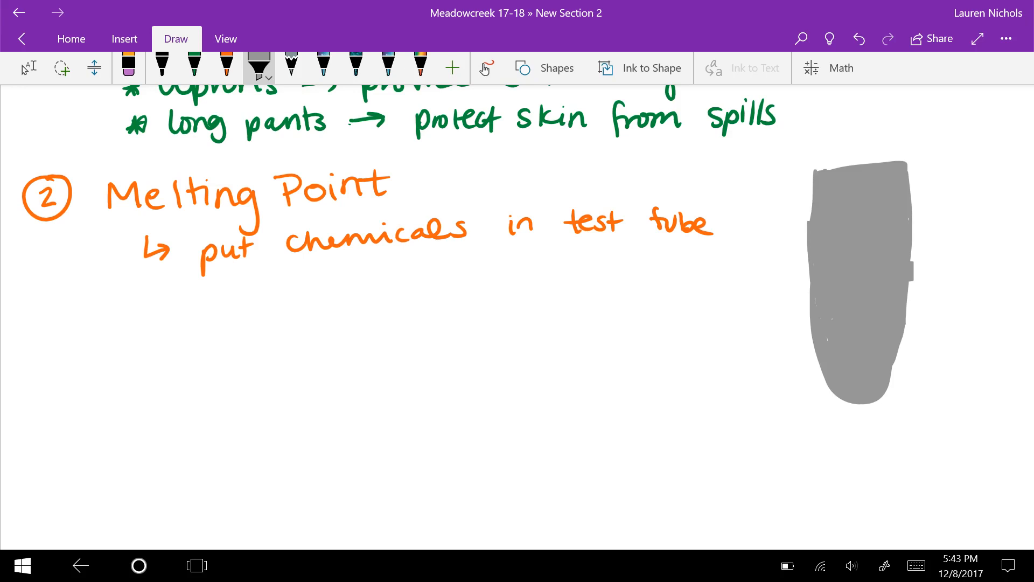
- Colour the chemical inside the tube green, then return to orange ink
{"action": "left_click", "coordinate": [266, 75]}
{"action": "left_click", "coordinate": [299, 176]}
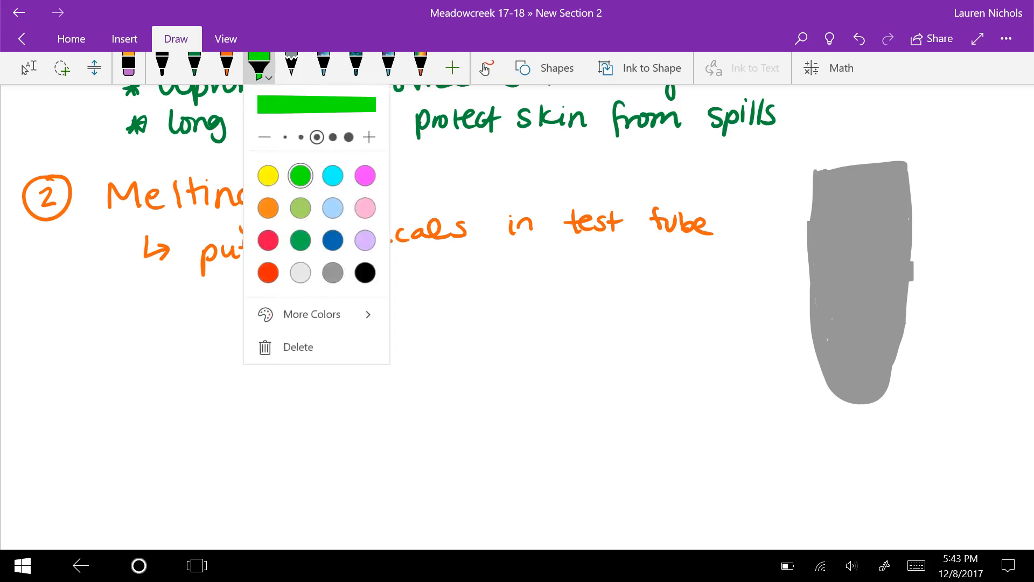
{"action": "left_click", "coordinate": [844, 271]}
{"action": "mouse_move", "coordinate": [844, 271]}
{"action": "left_mouse_down"}
{"action": "mouse_move", "coordinate": [873, 278]}
{"action": "mouse_move", "coordinate": [833, 299]}
{"action": "mouse_move", "coordinate": [880, 332]}
{"action": "mouse_move", "coordinate": [857, 364]}
{"action": "mouse_move", "coordinate": [860, 384]}
{"action": "mouse_move", "coordinate": [887, 340]}
{"action": "mouse_move", "coordinate": [889, 275]}
{"action": "mouse_move", "coordinate": [860, 263]}
{"action": "left_mouse_up"}
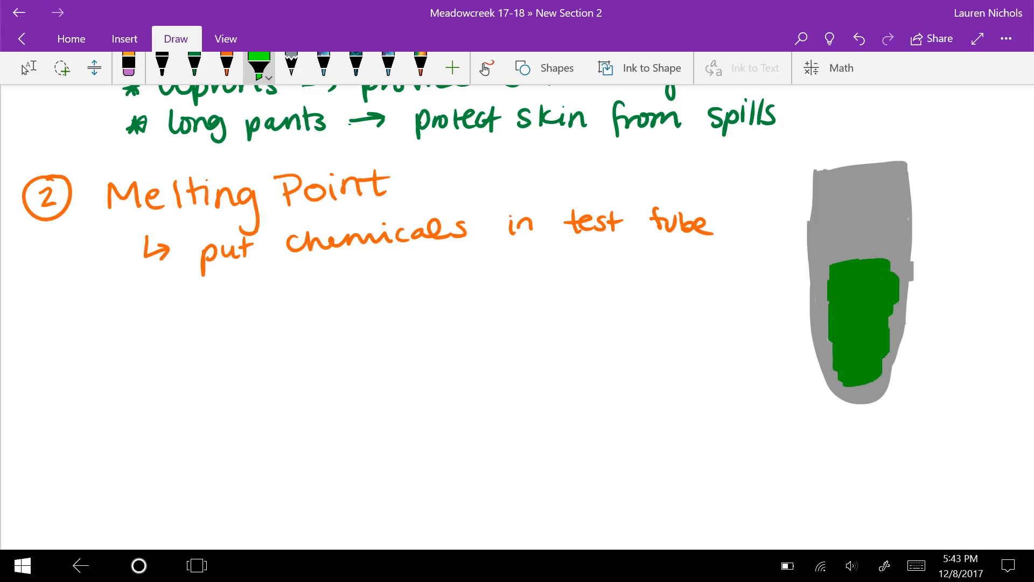
{"action": "left_click", "coordinate": [226, 65]}
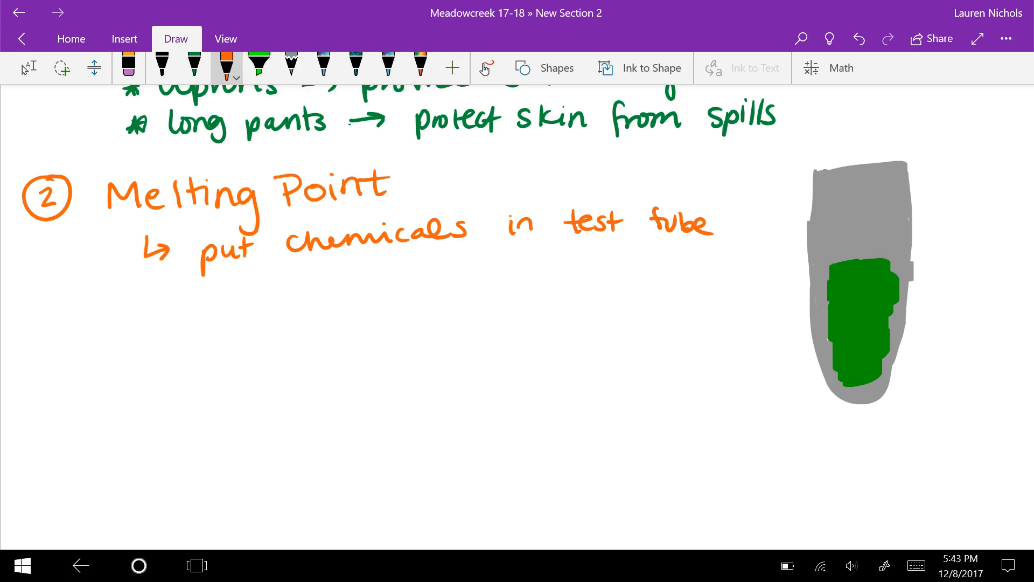
- Draw a black beaker around the test tube with measurement tick marks
{"action": "left_click", "coordinate": [162, 65]}
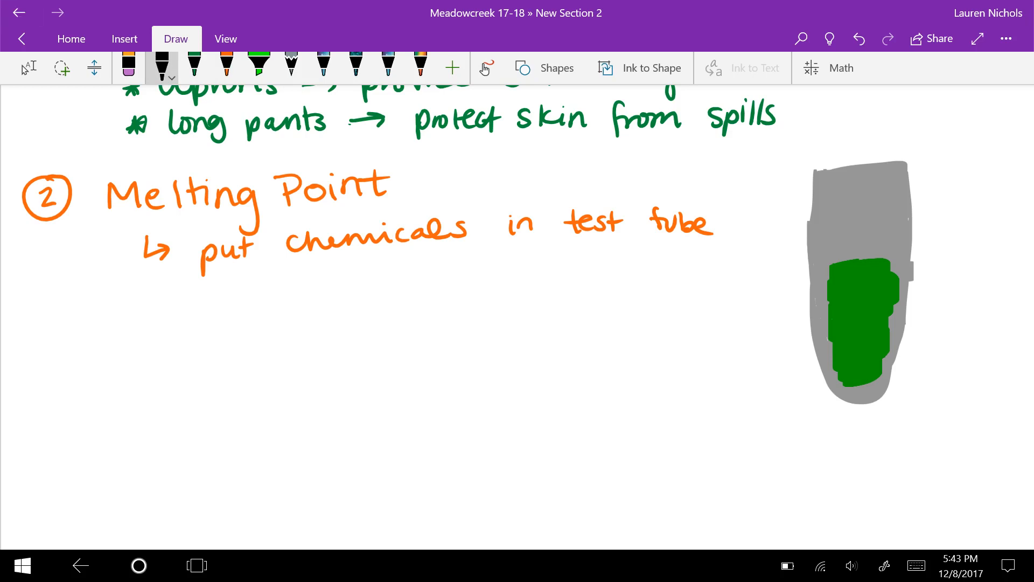
{"action": "left_click_drag", "start_coordinate": [969, 202], "coordinate": [994, 211]}
{"action": "mouse_move", "coordinate": [715, 236]}
{"action": "left_mouse_down"}
{"action": "mouse_move", "coordinate": [702, 457]}
{"action": "mouse_move", "coordinate": [979, 422]}
{"action": "left_mouse_up"}
{"action": "left_click_drag", "start_coordinate": [1006, 241], "coordinate": [970, 441]}
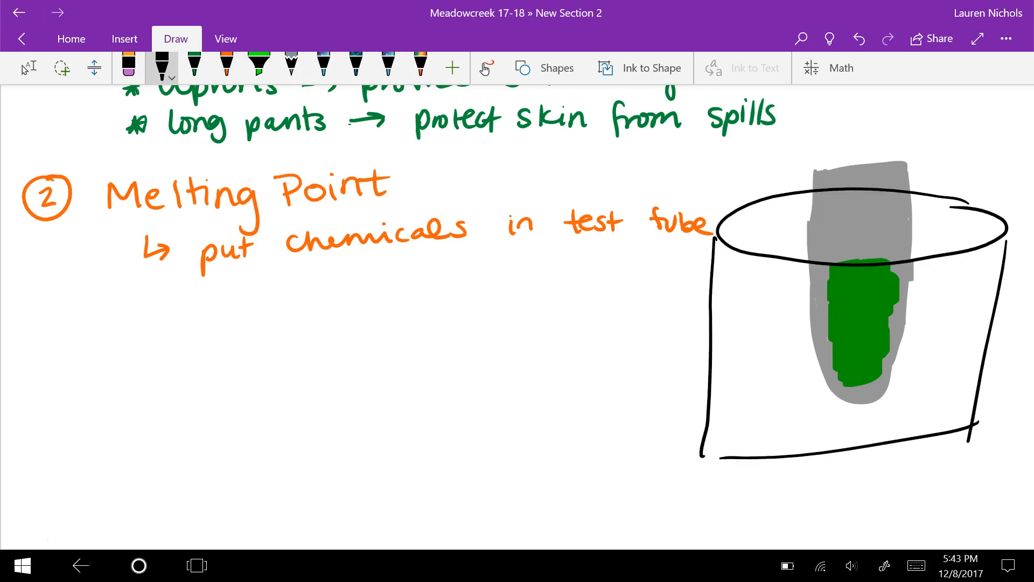
{"action": "mouse_move", "coordinate": [864, 406]}
{"action": "left_mouse_down"}
{"action": "mouse_move", "coordinate": [895, 403]}
{"action": "mouse_move", "coordinate": [907, 376]}
{"action": "left_mouse_up"}
{"action": "mouse_move", "coordinate": [889, 361]}
{"action": "left_mouse_down"}
{"action": "mouse_move", "coordinate": [916, 355]}
{"action": "mouse_move", "coordinate": [913, 331]}
{"action": "left_mouse_up"}
{"action": "left_click_drag", "start_coordinate": [897, 306], "coordinate": [920, 288]}
- Shade the water in the beaker with a light blue highlighter
{"action": "left_click", "coordinate": [259, 65]}
{"action": "left_click", "coordinate": [333, 175]}
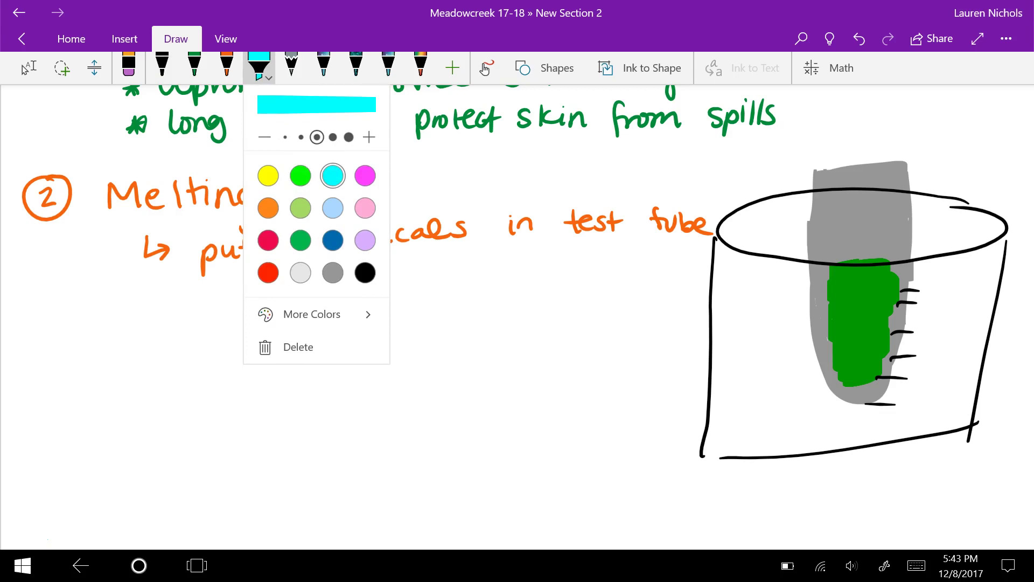
{"action": "left_click", "coordinate": [724, 14]}
{"action": "mouse_move", "coordinate": [797, 323]}
{"action": "left_mouse_down"}
{"action": "mouse_move", "coordinate": [796, 342]}
{"action": "mouse_move", "coordinate": [728, 348]}
{"action": "mouse_move", "coordinate": [788, 327]}
{"action": "mouse_move", "coordinate": [831, 343]}
{"action": "mouse_move", "coordinate": [950, 340]}
{"action": "mouse_move", "coordinate": [977, 347]}
{"action": "mouse_move", "coordinate": [929, 364]}
{"action": "mouse_move", "coordinate": [970, 388]}
{"action": "mouse_move", "coordinate": [727, 453]}
{"action": "mouse_move", "coordinate": [832, 404]}
{"action": "mouse_move", "coordinate": [727, 363]}
{"action": "mouse_move", "coordinate": [808, 396]}
{"action": "mouse_move", "coordinate": [845, 425]}
{"action": "mouse_move", "coordinate": [852, 400]}
{"action": "mouse_move", "coordinate": [897, 396]}
{"action": "left_mouse_up"}
{"action": "left_click_drag", "start_coordinate": [837, 384], "coordinate": [820, 359]}
{"action": "mouse_move", "coordinate": [889, 386]}
{"action": "left_mouse_down"}
{"action": "mouse_move", "coordinate": [844, 388]}
{"action": "mouse_move", "coordinate": [824, 368]}
{"action": "left_mouse_up"}
{"action": "mouse_move", "coordinate": [905, 333]}
{"action": "left_mouse_down"}
{"action": "mouse_move", "coordinate": [760, 333]}
{"action": "mouse_move", "coordinate": [718, 379]}
{"action": "mouse_move", "coordinate": [711, 453]}
{"action": "left_mouse_up"}
{"action": "mouse_move", "coordinate": [896, 440]}
{"action": "left_mouse_down"}
{"action": "mouse_move", "coordinate": [949, 428]}
{"action": "mouse_move", "coordinate": [978, 359]}
{"action": "left_mouse_up"}
- Draw a green hot plate under the beaker and label it 'hot'
{"action": "left_click", "coordinate": [193, 64]}
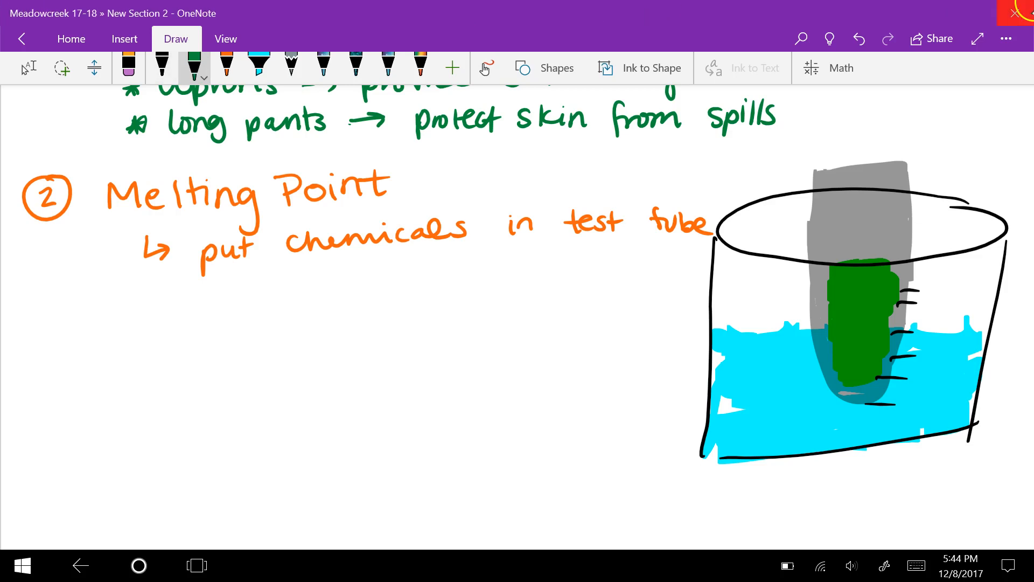
{"action": "mouse_move", "coordinate": [580, 478]}
{"action": "left_mouse_down"}
{"action": "mouse_move", "coordinate": [642, 361]}
{"action": "mouse_move", "coordinate": [730, 365]}
{"action": "mouse_move", "coordinate": [978, 485]}
{"action": "mouse_move", "coordinate": [982, 380]}
{"action": "left_mouse_up"}
{"action": "mouse_move", "coordinate": [579, 483]}
{"action": "left_mouse_down"}
{"action": "mouse_move", "coordinate": [577, 537]}
{"action": "mouse_move", "coordinate": [981, 525]}
{"action": "mouse_move", "coordinate": [981, 483]}
{"action": "left_mouse_up"}
{"action": "mouse_move", "coordinate": [1016, 396]}
{"action": "left_mouse_down"}
{"action": "mouse_move", "coordinate": [1016, 457]}
{"action": "mouse_move", "coordinate": [981, 521]}
{"action": "left_mouse_up"}
{"action": "mouse_move", "coordinate": [730, 503]}
{"action": "left_mouse_down"}
{"action": "mouse_move", "coordinate": [766, 517]}
{"action": "mouse_move", "coordinate": [787, 508]}
{"action": "left_mouse_up"}
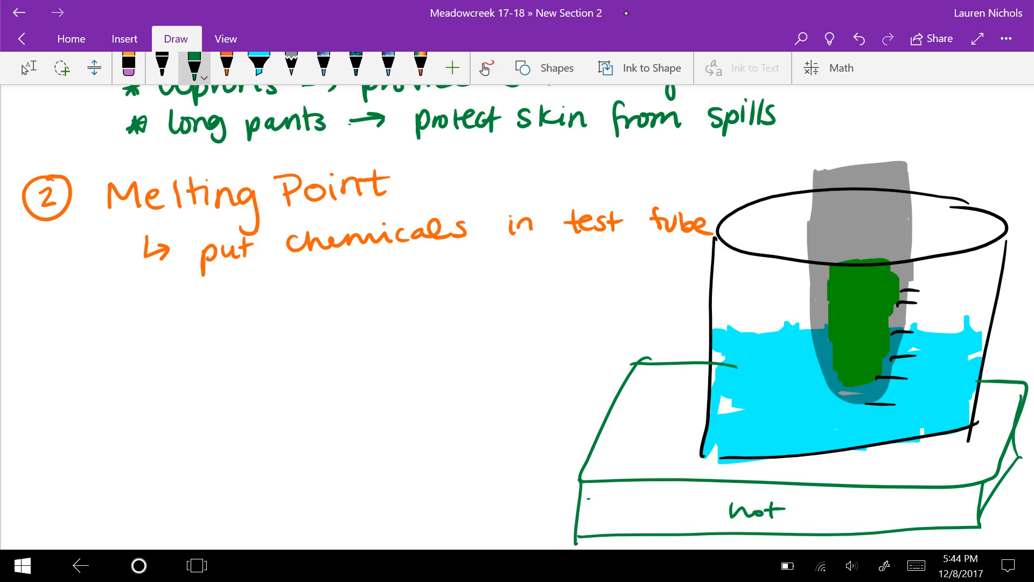
- Outline an orange tube inside the beaker and add scale tick marks along it
{"action": "left_click", "coordinate": [226, 65]}
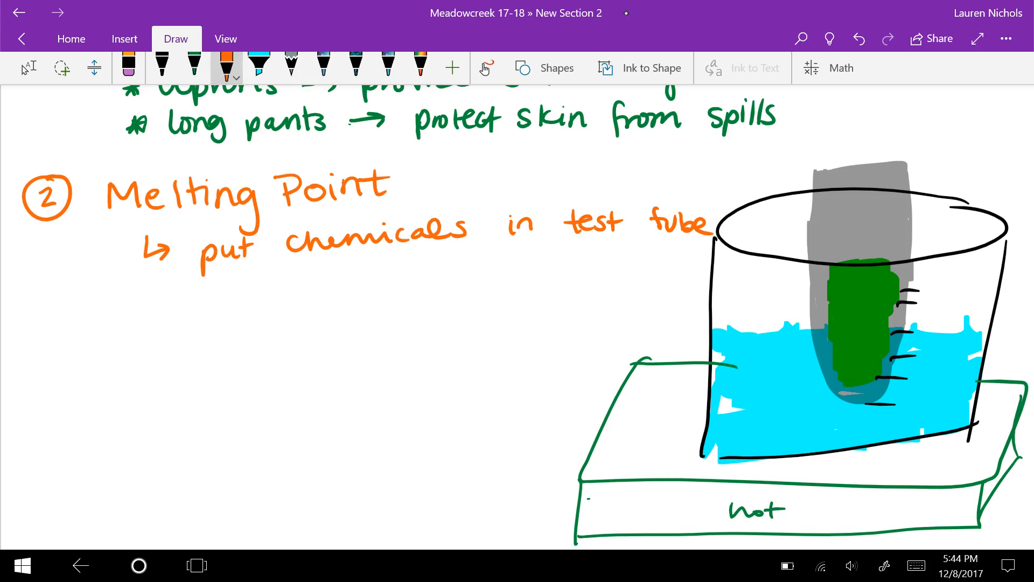
{"action": "left_click_drag", "start_coordinate": [754, 159], "coordinate": [735, 382]}
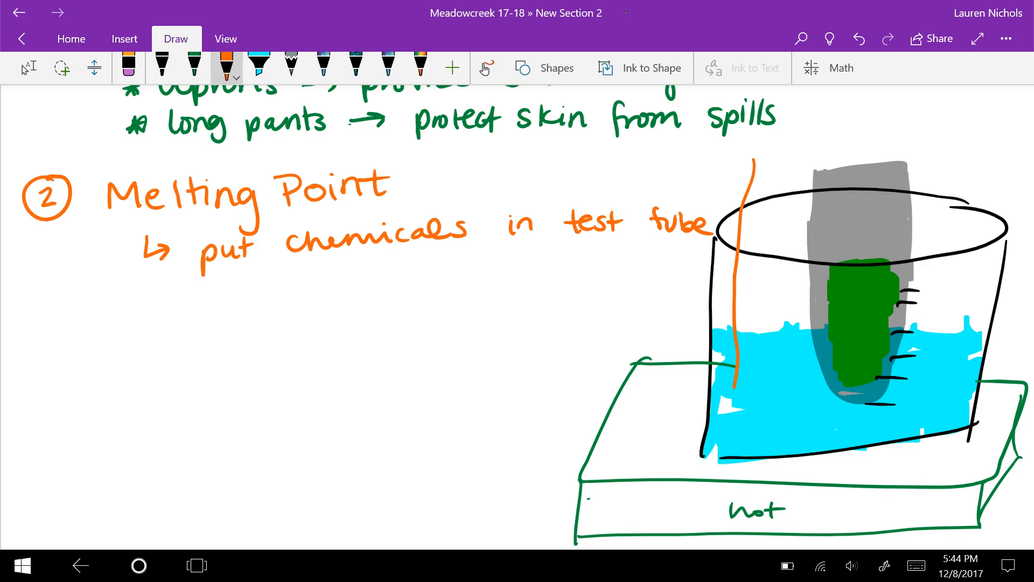
{"action": "mouse_move", "coordinate": [743, 156]}
{"action": "left_mouse_down"}
{"action": "mouse_move", "coordinate": [764, 186]}
{"action": "mouse_move", "coordinate": [759, 371]}
{"action": "mouse_move", "coordinate": [737, 386]}
{"action": "left_mouse_up"}
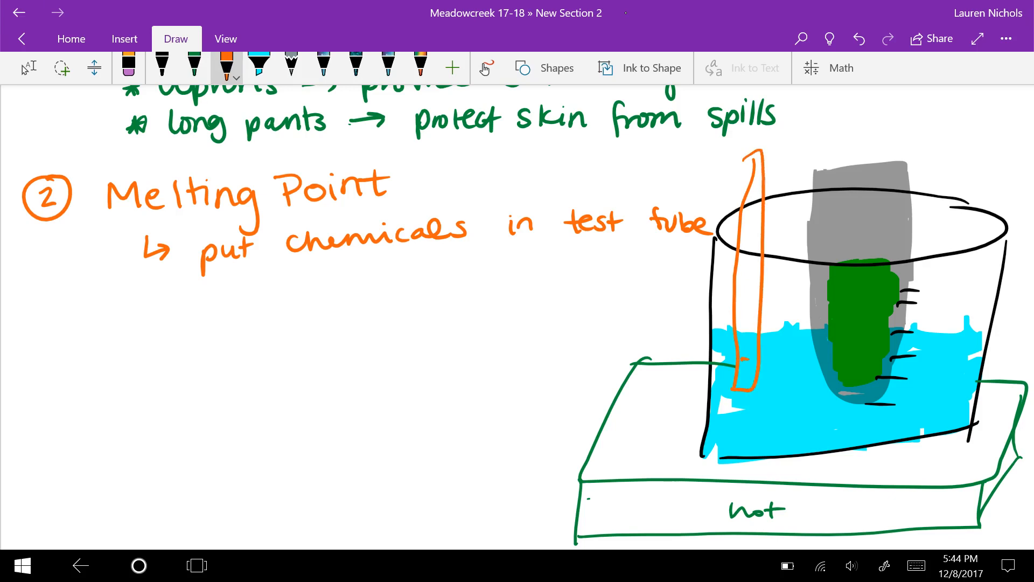
{"action": "left_click_drag", "start_coordinate": [742, 334], "coordinate": [755, 334]}
{"action": "mouse_move", "coordinate": [741, 316]}
{"action": "left_mouse_down"}
{"action": "mouse_move", "coordinate": [752, 316]}
{"action": "mouse_move", "coordinate": [752, 289]}
{"action": "left_mouse_up"}
{"action": "left_click_drag", "start_coordinate": [739, 269], "coordinate": [743, 266]}
{"action": "left_click_drag", "start_coordinate": [740, 247], "coordinate": [756, 227]}
- Colour the tube's contents with the red broad highlighter
{"action": "left_click", "coordinate": [259, 66]}
{"action": "left_click", "coordinate": [259, 67]}
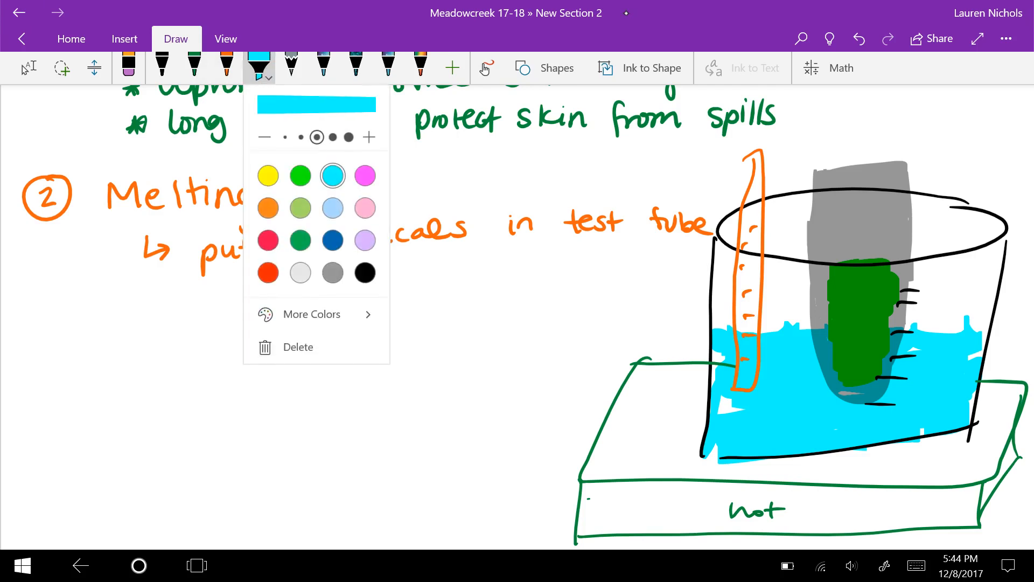
{"action": "left_click", "coordinate": [268, 272]}
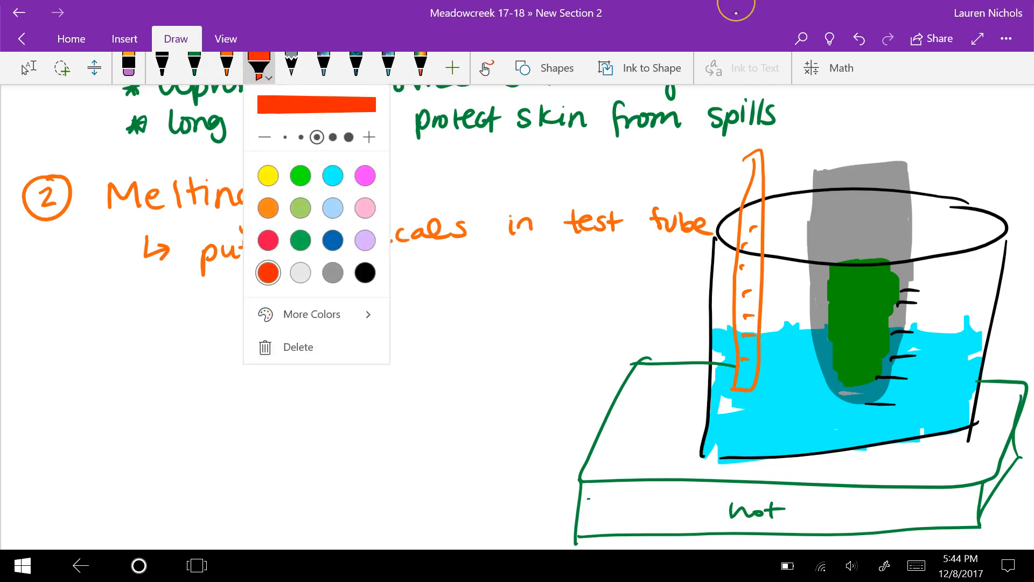
{"action": "left_click", "coordinate": [743, 259]}
{"action": "mouse_move", "coordinate": [738, 251]}
{"action": "left_mouse_down"}
{"action": "mouse_move", "coordinate": [752, 278]}
{"action": "mouse_move", "coordinate": [743, 386]}
{"action": "mouse_move", "coordinate": [757, 304]}
{"action": "mouse_move", "coordinate": [744, 246]}
{"action": "left_mouse_up"}
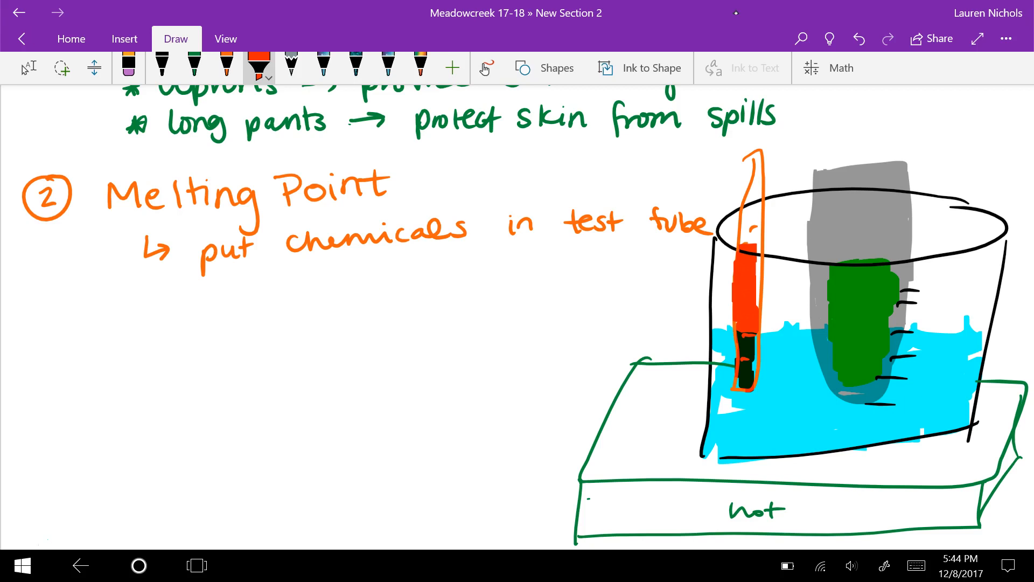
- Handwrite 'Solid → liquid' in green ink below the sketch
{"action": "left_click", "coordinate": [194, 68]}
{"action": "mouse_move", "coordinate": [203, 321]}
{"action": "left_mouse_down"}
{"action": "mouse_move", "coordinate": [187, 349]}
{"action": "mouse_move", "coordinate": [219, 346]}
{"action": "left_mouse_up"}
{"action": "mouse_move", "coordinate": [237, 319]}
{"action": "left_mouse_down"}
{"action": "mouse_move", "coordinate": [239, 345]}
{"action": "mouse_move", "coordinate": [342, 326]}
{"action": "left_mouse_up"}
{"action": "left_click", "coordinate": [290, 329]}
{"action": "mouse_move", "coordinate": [323, 322]}
{"action": "left_mouse_down"}
{"action": "mouse_move", "coordinate": [332, 340]}
{"action": "mouse_move", "coordinate": [372, 343]}
{"action": "left_mouse_up"}
{"action": "mouse_move", "coordinate": [378, 330]}
{"action": "left_mouse_down"}
{"action": "mouse_move", "coordinate": [380, 345]}
{"action": "mouse_move", "coordinate": [406, 351]}
{"action": "mouse_move", "coordinate": [457, 343]}
{"action": "left_mouse_up"}
{"action": "left_click_drag", "start_coordinate": [220, 377], "coordinate": [223, 404]}
- Handwrite 'temp = melting point' in green beneath the Solid → liquid note
{"action": "left_click_drag", "start_coordinate": [210, 393], "coordinate": [255, 407]}
{"action": "mouse_move", "coordinate": [254, 391]}
{"action": "left_mouse_down"}
{"action": "mouse_move", "coordinate": [287, 417]}
{"action": "mouse_move", "coordinate": [304, 401]}
{"action": "left_mouse_up"}
{"action": "left_click_drag", "start_coordinate": [317, 388], "coordinate": [330, 388]}
{"action": "left_click_drag", "start_coordinate": [317, 396], "coordinate": [421, 402]}
{"action": "left_click_drag", "start_coordinate": [415, 389], "coordinate": [470, 398]}
{"action": "left_click_drag", "start_coordinate": [465, 390], "coordinate": [482, 420]}
{"action": "mouse_move", "coordinate": [395, 423]}
{"action": "left_mouse_down"}
{"action": "mouse_move", "coordinate": [404, 453]}
{"action": "mouse_move", "coordinate": [411, 440]}
{"action": "mouse_move", "coordinate": [428, 441]}
{"action": "left_mouse_up"}
{"action": "left_click_drag", "start_coordinate": [433, 422], "coordinate": [456, 443]}
{"action": "left_click_drag", "start_coordinate": [446, 428], "coordinate": [464, 427]}
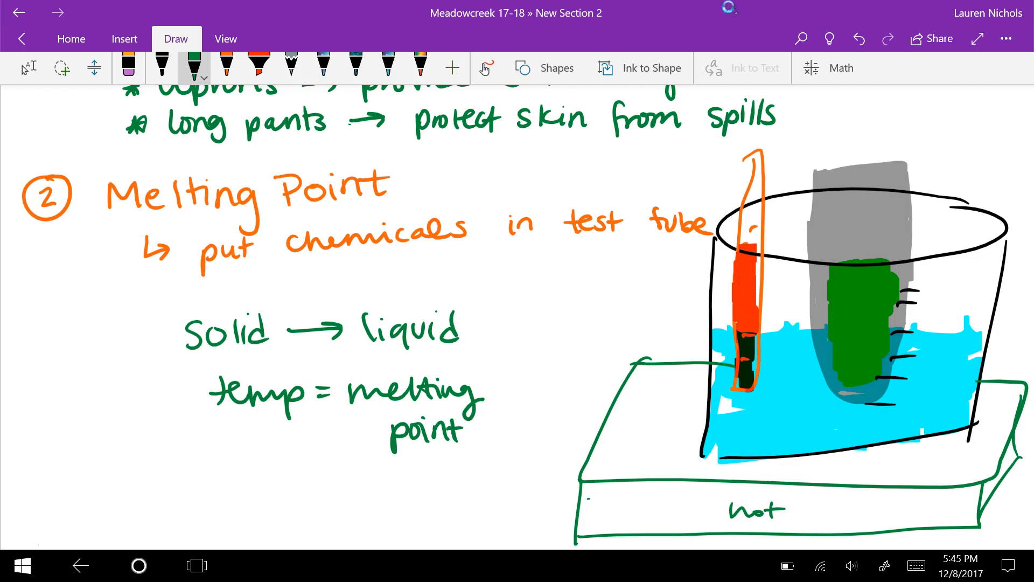
{"action": "scroll", "coordinate": [517, 323], "scroll_direction": "down", "scroll_amount": 5}
{"action": "scroll", "coordinate": [517, 324], "scroll_direction": "down", "scroll_amount": 5}
{"action": "scroll", "coordinate": [518, 324], "scroll_direction": "down", "scroll_amount": 4}
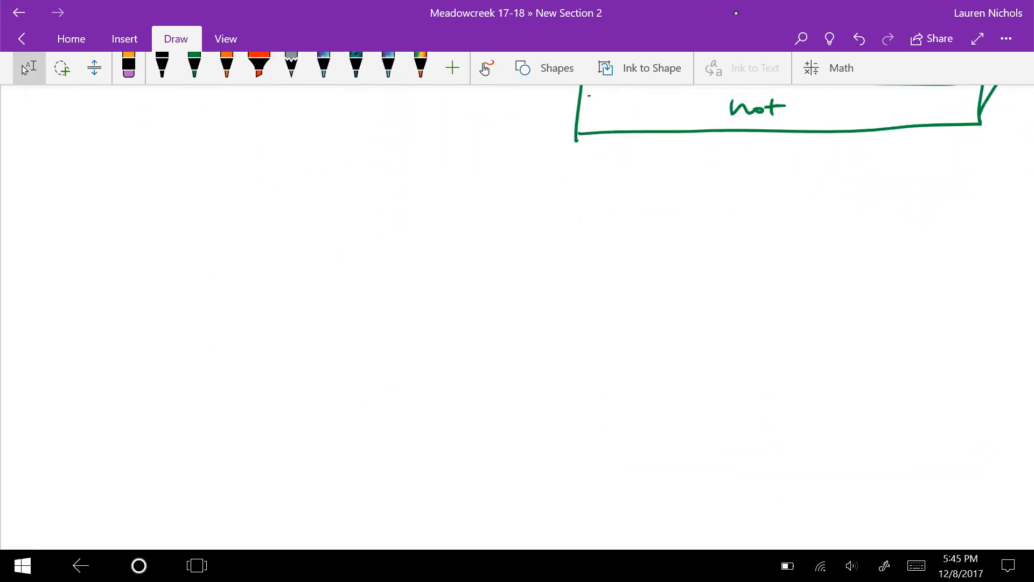
- Write the section heading circled 3 'Conductivity' in black ink
{"action": "left_click", "coordinate": [162, 66]}
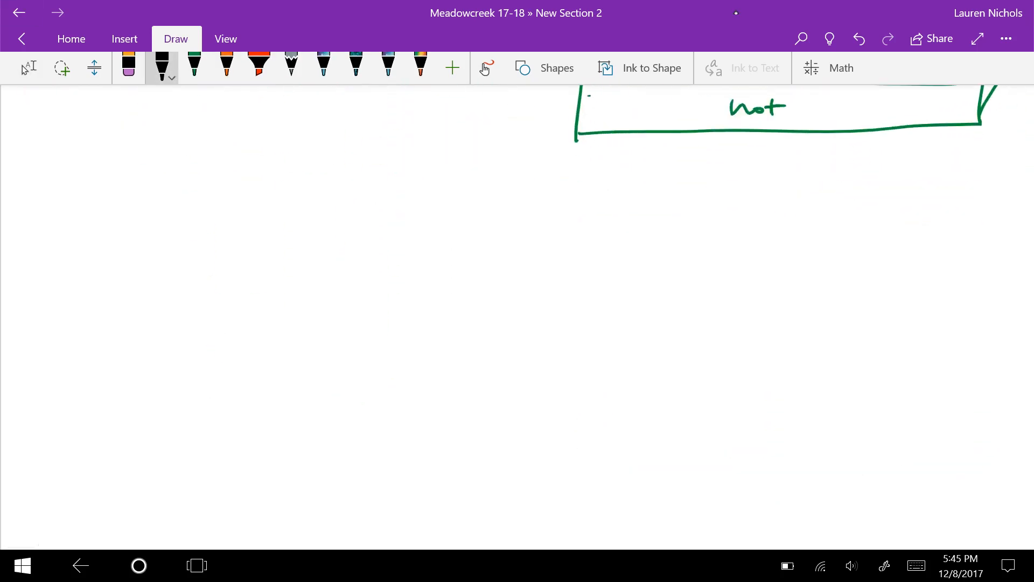
{"action": "mouse_move", "coordinate": [32, 175]}
{"action": "left_mouse_down"}
{"action": "mouse_move", "coordinate": [52, 202]}
{"action": "mouse_move", "coordinate": [24, 224]}
{"action": "mouse_move", "coordinate": [63, 161]}
{"action": "mouse_move", "coordinate": [120, 220]}
{"action": "mouse_move", "coordinate": [161, 213]}
{"action": "mouse_move", "coordinate": [187, 172]}
{"action": "left_mouse_up"}
{"action": "mouse_move", "coordinate": [192, 186]}
{"action": "left_mouse_down"}
{"action": "mouse_move", "coordinate": [209, 210]}
{"action": "mouse_move", "coordinate": [239, 211]}
{"action": "left_mouse_up"}
{"action": "left_click_drag", "start_coordinate": [244, 175], "coordinate": [247, 215]}
{"action": "left_click_drag", "start_coordinate": [237, 192], "coordinate": [264, 191]}
{"action": "mouse_move", "coordinate": [263, 192]}
{"action": "left_mouse_down"}
{"action": "mouse_move", "coordinate": [265, 215]}
{"action": "mouse_move", "coordinate": [288, 187]}
{"action": "left_mouse_up"}
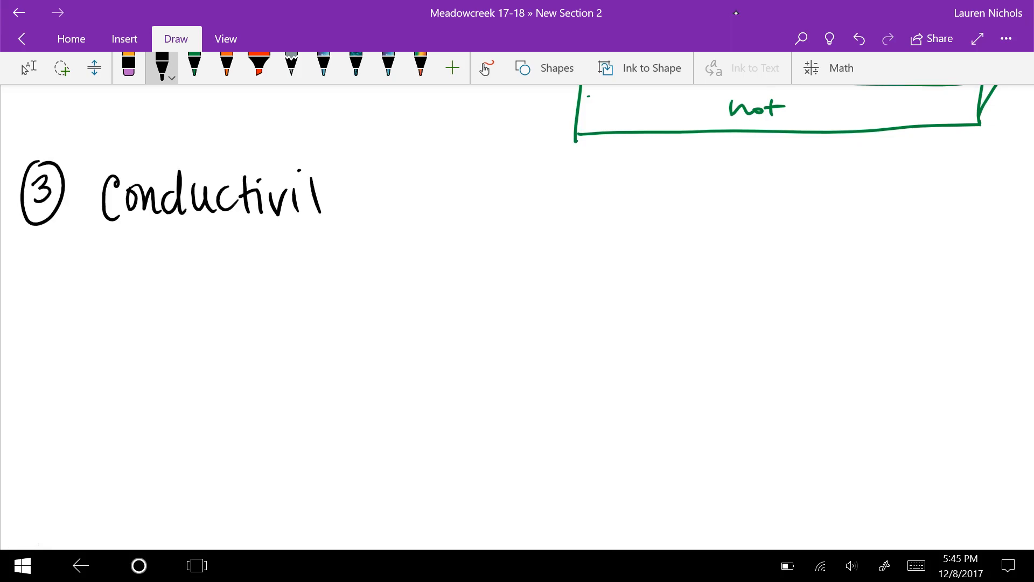
{"action": "left_click_drag", "start_coordinate": [320, 186], "coordinate": [355, 258]}
- Add the note '– uses conductivity meter' under the heading
{"action": "left_click_drag", "start_coordinate": [182, 259], "coordinate": [388, 279]}
{"action": "mouse_move", "coordinate": [396, 243]}
{"action": "left_mouse_down"}
{"action": "mouse_move", "coordinate": [420, 275]}
{"action": "mouse_move", "coordinate": [501, 272]}
{"action": "left_mouse_up"}
{"action": "mouse_move", "coordinate": [516, 237]}
{"action": "left_mouse_down"}
{"action": "mouse_move", "coordinate": [520, 268]}
{"action": "mouse_move", "coordinate": [554, 310]}
{"action": "left_mouse_up"}
{"action": "mouse_move", "coordinate": [575, 247]}
{"action": "left_mouse_down"}
{"action": "mouse_move", "coordinate": [588, 267]}
{"action": "mouse_move", "coordinate": [673, 263]}
{"action": "left_mouse_up"}
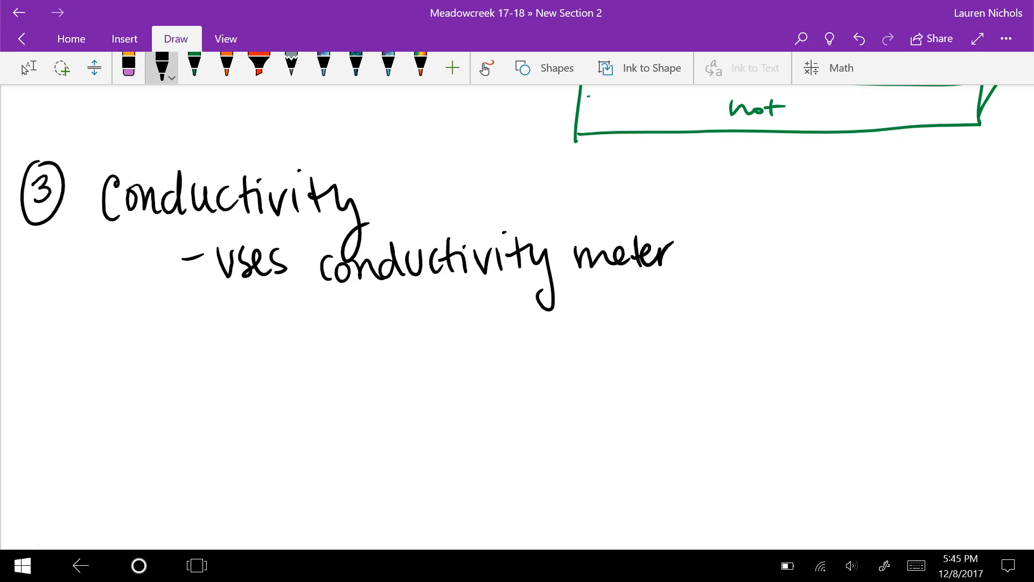
- Draw the meter's black rectangle with a green light and a red light inside
{"action": "left_click_drag", "start_coordinate": [782, 246], "coordinate": [785, 368]}
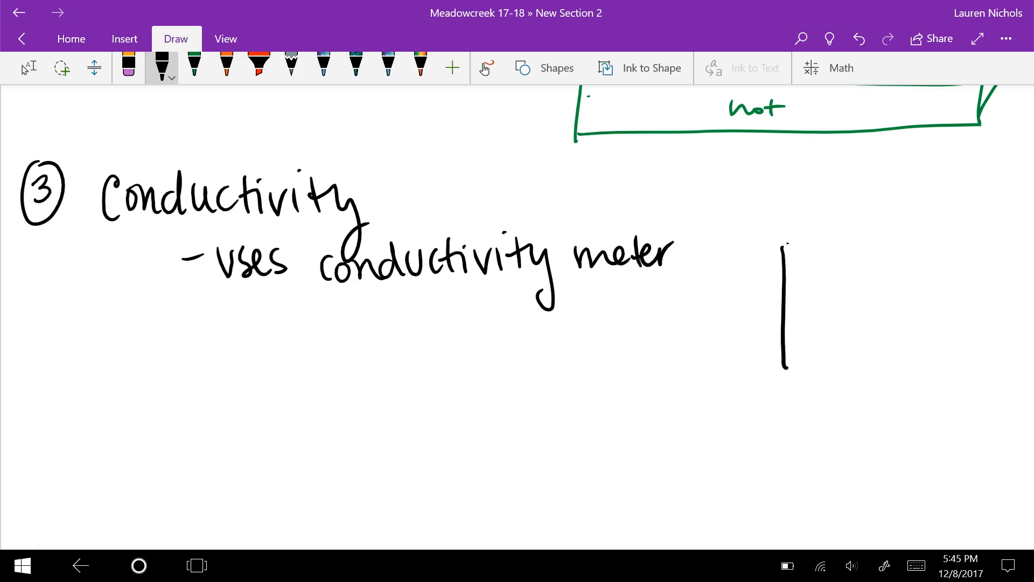
{"action": "mouse_move", "coordinate": [786, 241]}
{"action": "left_mouse_down"}
{"action": "mouse_move", "coordinate": [896, 242]}
{"action": "mouse_move", "coordinate": [892, 440]}
{"action": "mouse_move", "coordinate": [783, 444]}
{"action": "mouse_move", "coordinate": [784, 362]}
{"action": "left_mouse_up"}
{"action": "left_click", "coordinate": [194, 68]}
{"action": "left_click_drag", "start_coordinate": [793, 257], "coordinate": [804, 267]}
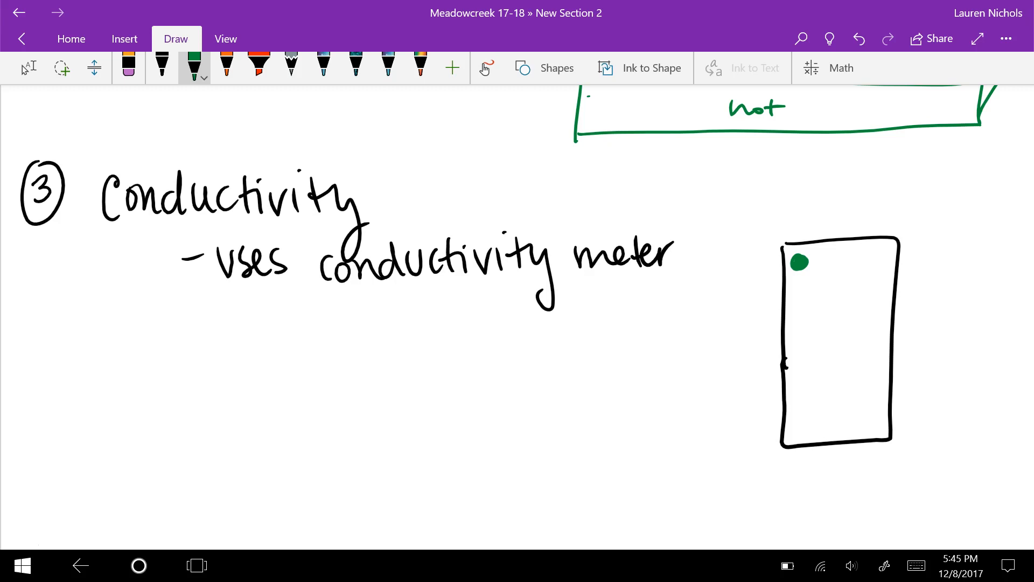
{"action": "left_click", "coordinate": [194, 68]}
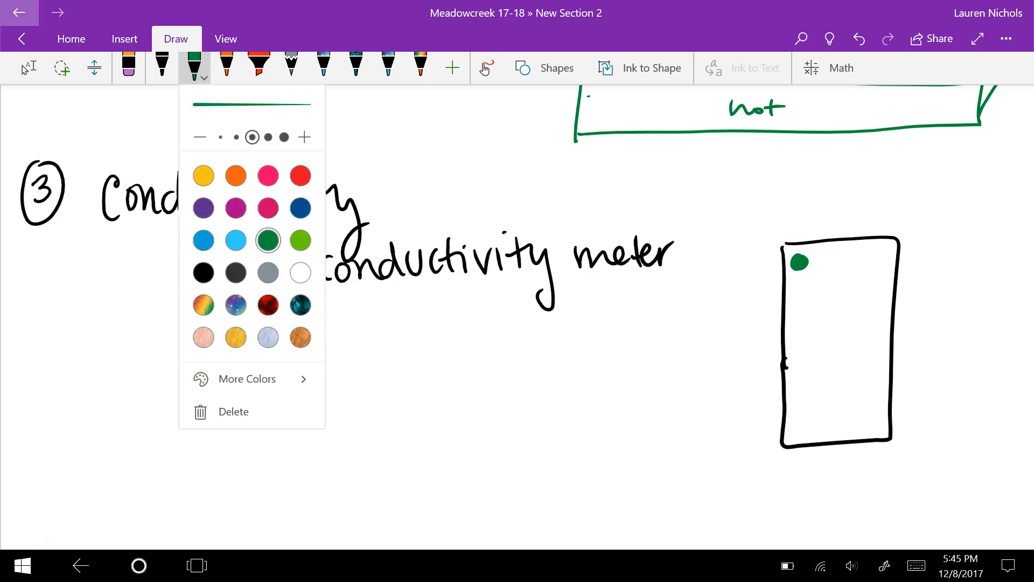
{"action": "left_click", "coordinate": [300, 176]}
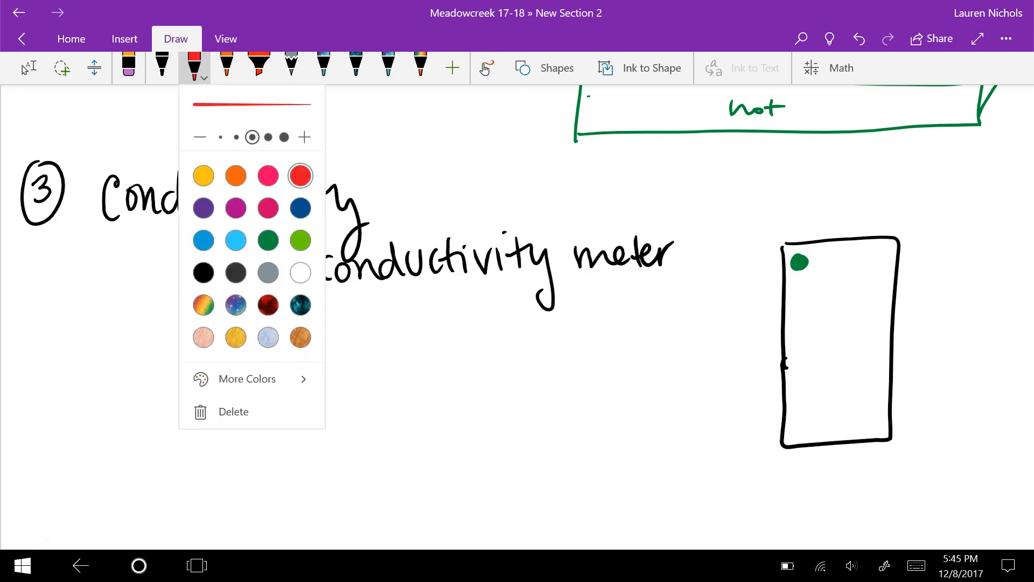
{"action": "left_click_drag", "start_coordinate": [816, 255], "coordinate": [825, 265]}
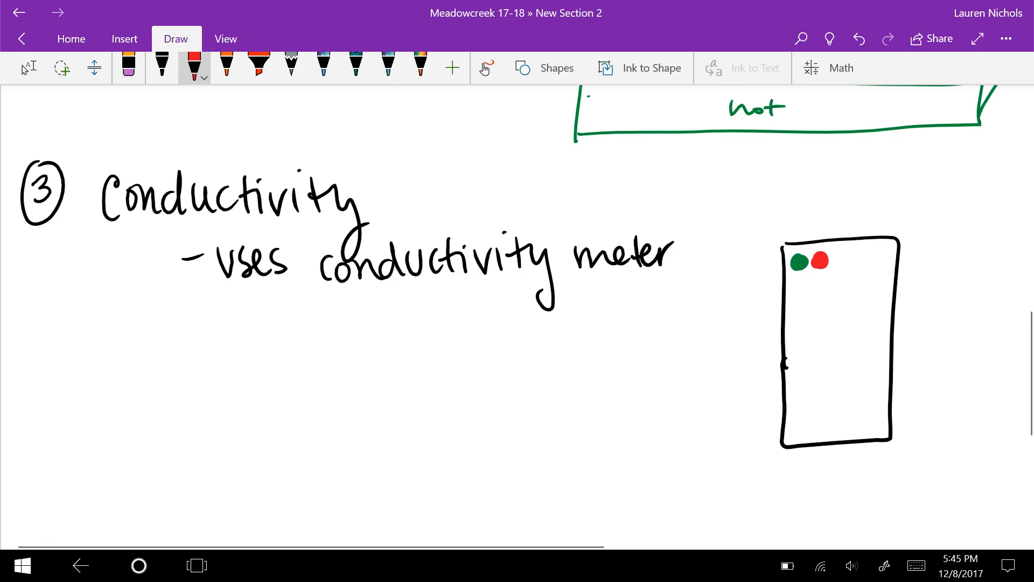
- Draw a dark-blue box inside the meter labelled Battery
{"action": "left_click", "coordinate": [162, 68]}
{"action": "left_click", "coordinate": [161, 67]}
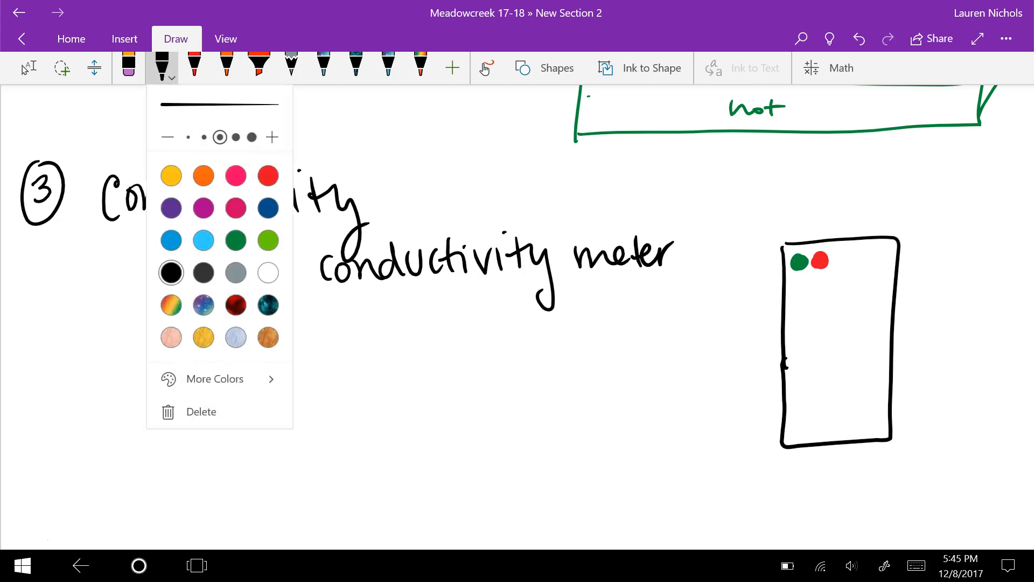
{"action": "left_click", "coordinate": [267, 208]}
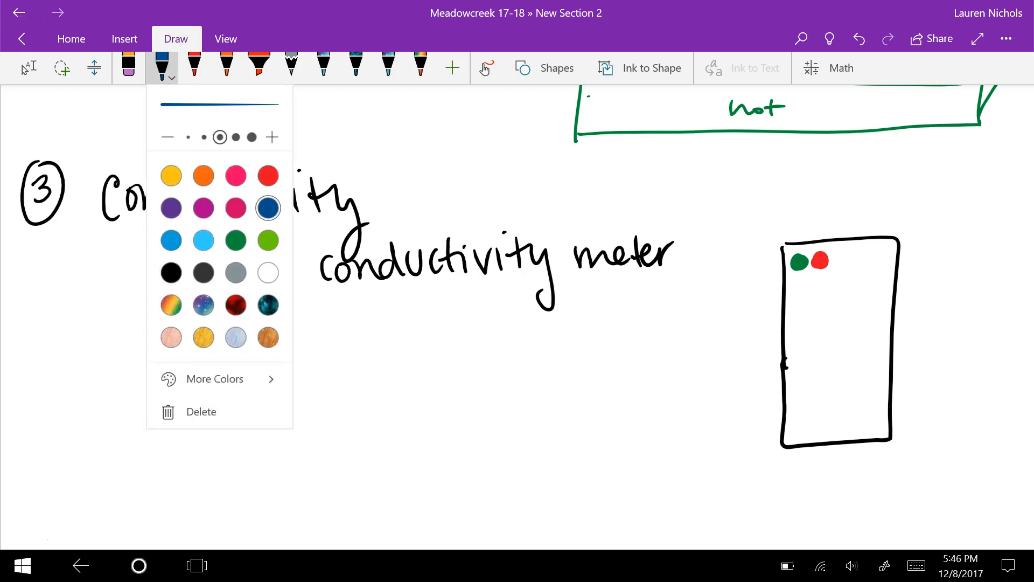
{"action": "mouse_move", "coordinate": [804, 322]}
{"action": "left_mouse_down"}
{"action": "mouse_move", "coordinate": [802, 420]}
{"action": "mouse_move", "coordinate": [856, 307]}
{"action": "mouse_move", "coordinate": [871, 404]}
{"action": "mouse_move", "coordinate": [804, 420]}
{"action": "left_mouse_up"}
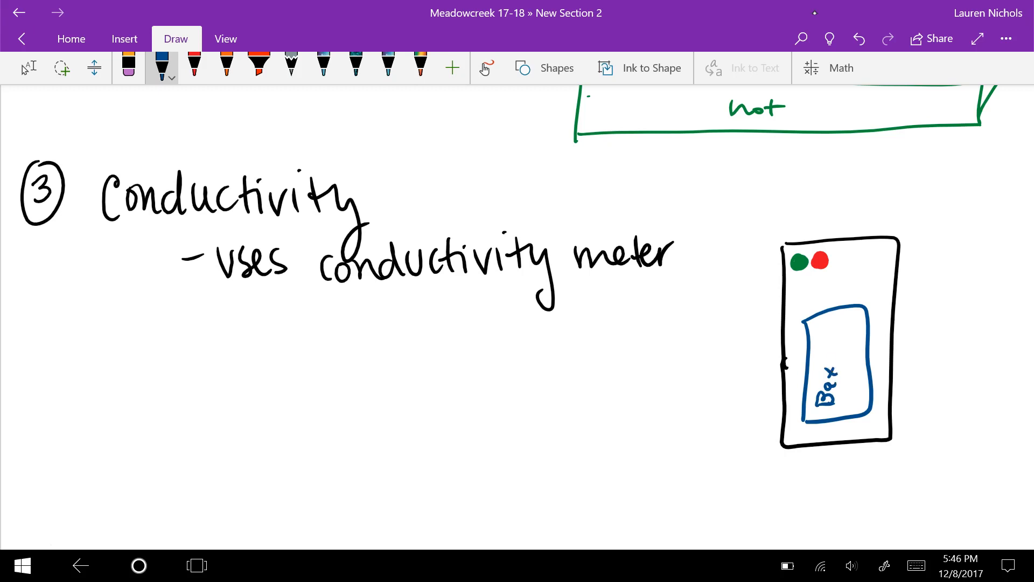
{"action": "mouse_move", "coordinate": [841, 359]}
{"action": "left_mouse_down"}
{"action": "mouse_move", "coordinate": [848, 338]}
{"action": "mouse_move", "coordinate": [861, 357]}
{"action": "left_mouse_up"}
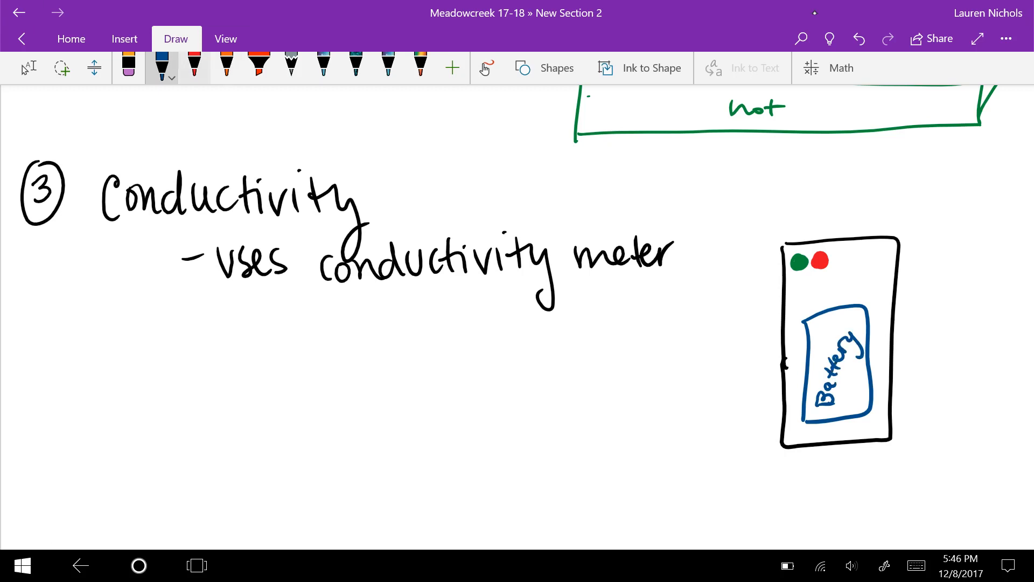
- Draw two black probe lines hanging below the meter, redoing the first one
{"action": "left_click", "coordinate": [171, 77]}
{"action": "left_click", "coordinate": [170, 272]}
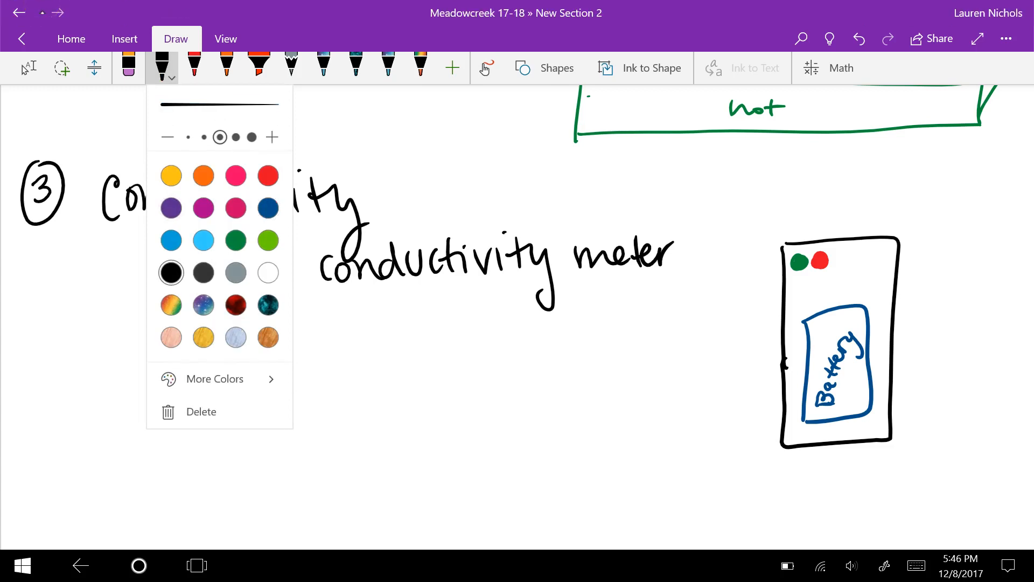
{"action": "left_click", "coordinate": [566, 364]}
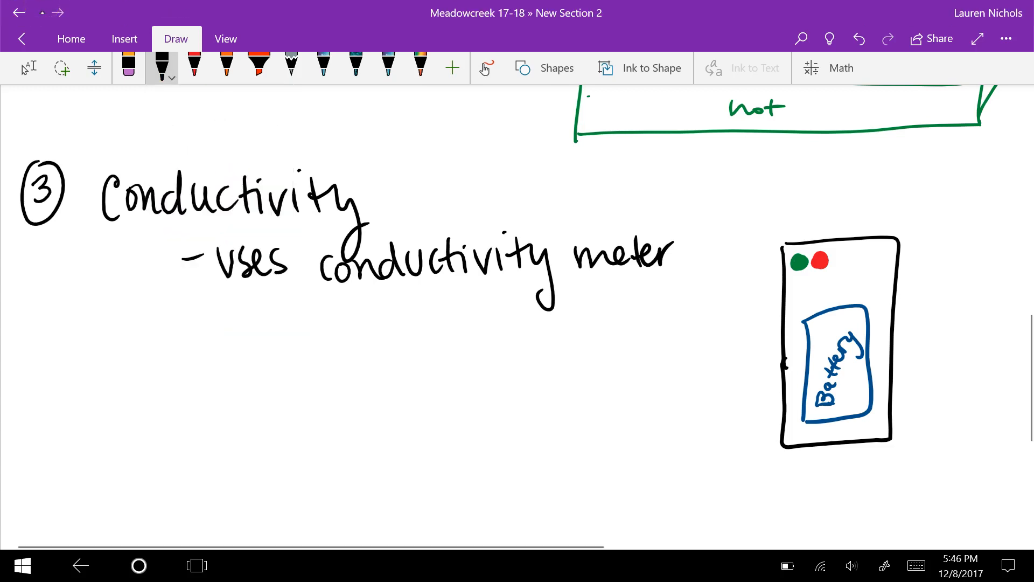
{"action": "left_click_drag", "start_coordinate": [813, 452], "coordinate": [812, 525]}
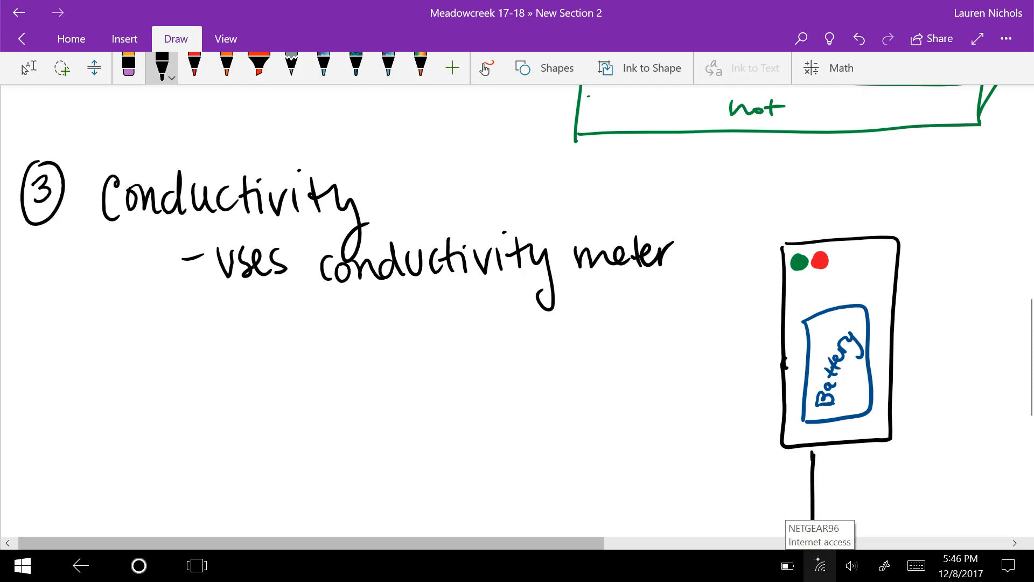
{"action": "key", "text": "ctrl+z"}
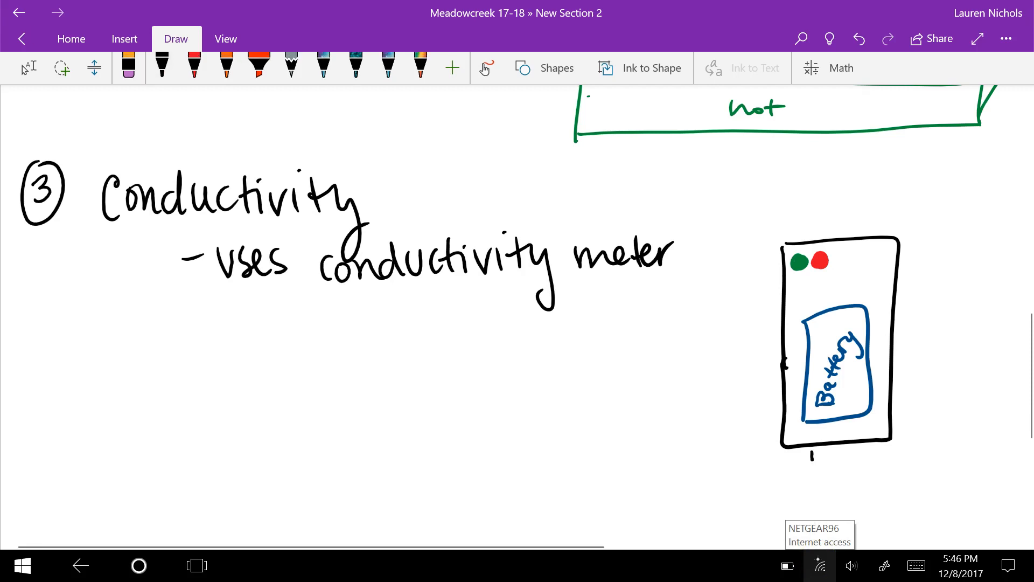
{"action": "left_click_drag", "start_coordinate": [806, 446], "coordinate": [813, 501]}
{"action": "left_click_drag", "start_coordinate": [848, 442], "coordinate": [854, 495]}
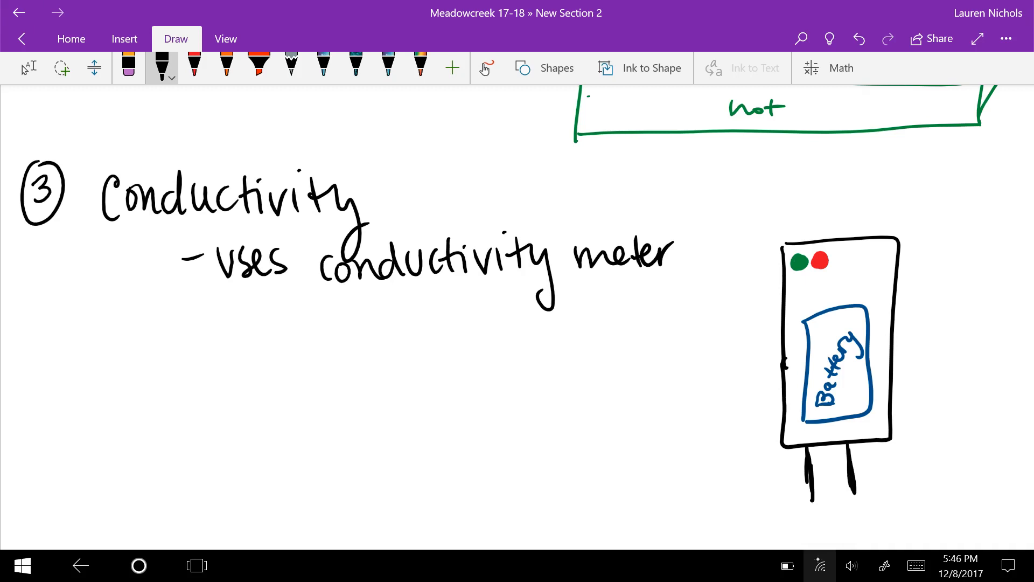
- Paint a light-blue highlighter water wave under the probes
{"action": "left_click", "coordinate": [259, 68]}
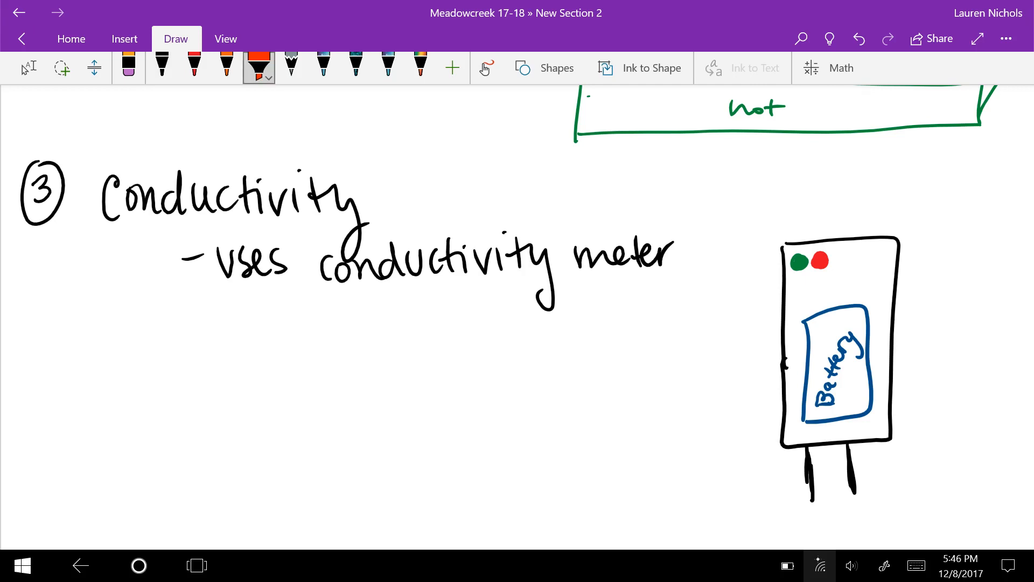
{"action": "left_click", "coordinate": [259, 68]}
{"action": "left_click", "coordinate": [333, 176]}
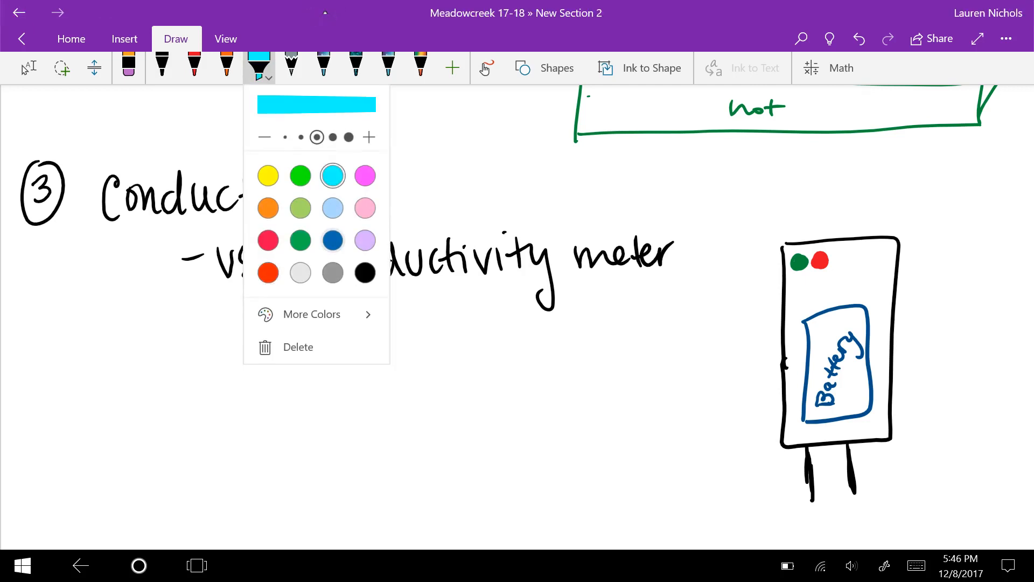
{"action": "left_click", "coordinate": [333, 208]}
{"action": "left_click", "coordinate": [259, 69]}
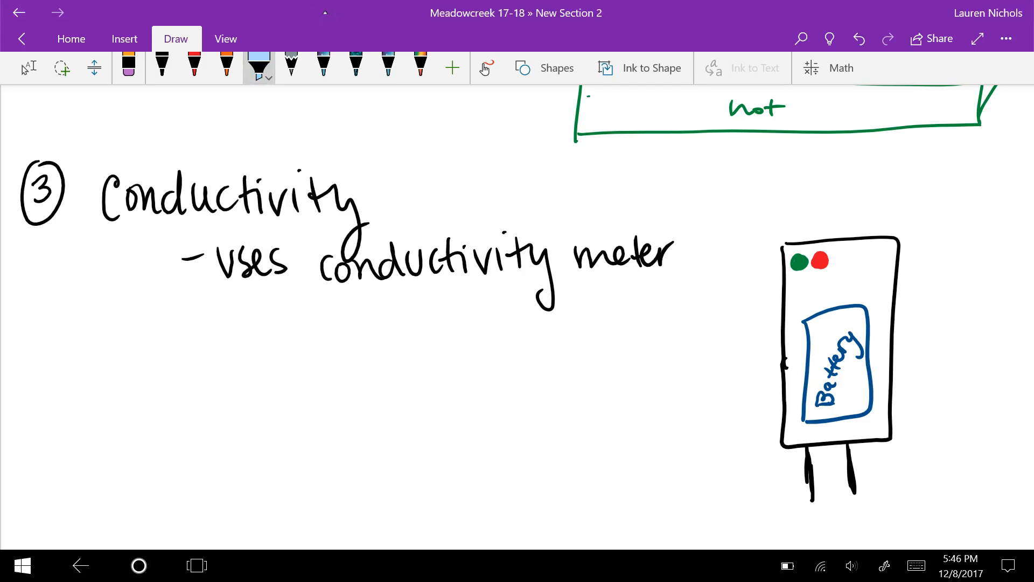
{"action": "mouse_move", "coordinate": [765, 505]}
{"action": "left_mouse_down"}
{"action": "mouse_move", "coordinate": [965, 497]}
{"action": "mouse_move", "coordinate": [905, 516]}
{"action": "mouse_move", "coordinate": [727, 518]}
{"action": "mouse_move", "coordinate": [758, 495]}
{"action": "left_mouse_up"}
{"action": "mouse_move", "coordinate": [843, 521]}
{"action": "left_mouse_down"}
{"action": "mouse_move", "coordinate": [958, 518]}
{"action": "mouse_move", "coordinate": [744, 534]}
{"action": "mouse_move", "coordinate": [727, 518]}
{"action": "left_mouse_up"}
{"action": "mouse_move", "coordinate": [825, 535]}
{"action": "left_mouse_down"}
{"action": "mouse_move", "coordinate": [940, 532]}
{"action": "mouse_move", "coordinate": [823, 537]}
{"action": "mouse_move", "coordinate": [723, 494]}
{"action": "left_mouse_up"}
{"action": "left_click_drag", "start_coordinate": [747, 542], "coordinate": [937, 540]}
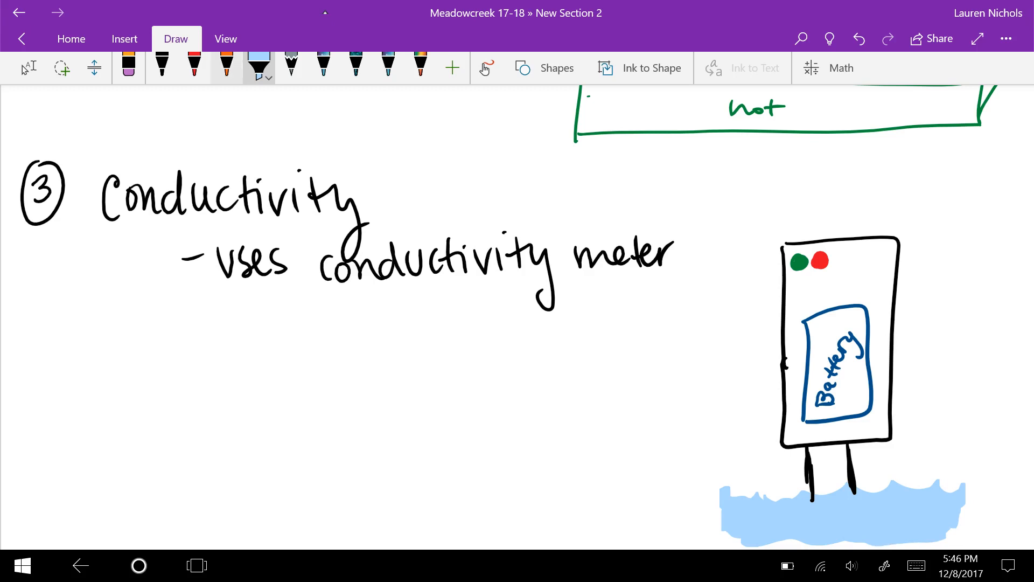
- Write 'solid chems → put in H2O' in black below the meter note
{"action": "left_click", "coordinate": [161, 67]}
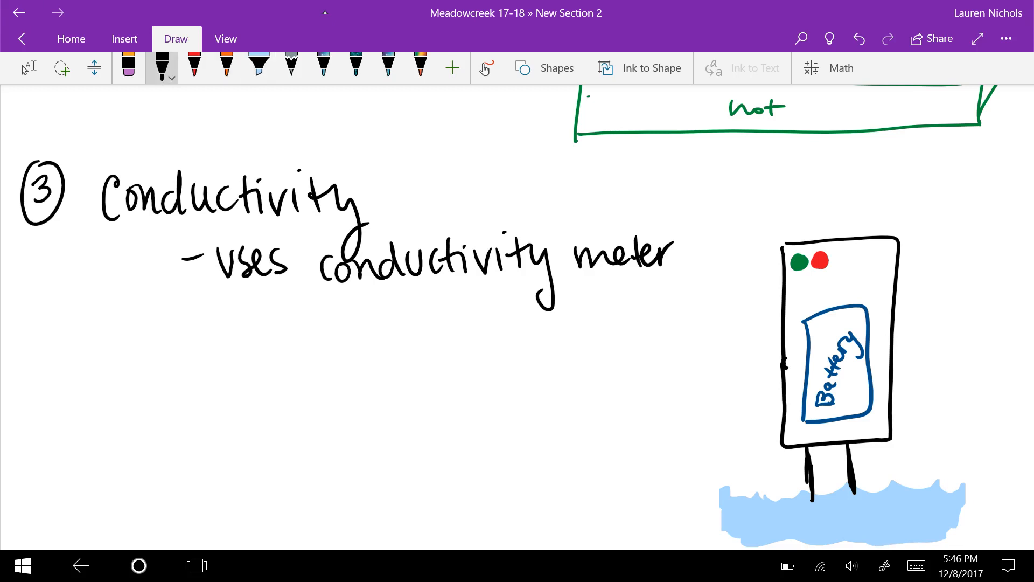
{"action": "mouse_move", "coordinate": [122, 333]}
{"action": "left_mouse_down"}
{"action": "mouse_move", "coordinate": [113, 355]}
{"action": "mouse_move", "coordinate": [159, 354]}
{"action": "mouse_move", "coordinate": [186, 326]}
{"action": "mouse_move", "coordinate": [219, 349]}
{"action": "mouse_move", "coordinate": [253, 351]}
{"action": "left_mouse_up"}
{"action": "mouse_move", "coordinate": [253, 343]}
{"action": "left_mouse_down"}
{"action": "mouse_move", "coordinate": [314, 356]}
{"action": "mouse_move", "coordinate": [398, 338]}
{"action": "left_mouse_up"}
{"action": "mouse_move", "coordinate": [379, 333]}
{"action": "left_mouse_down"}
{"action": "mouse_move", "coordinate": [386, 354]}
{"action": "mouse_move", "coordinate": [423, 373]}
{"action": "left_mouse_up"}
{"action": "left_click_drag", "start_coordinate": [436, 338], "coordinate": [452, 353]}
{"action": "mouse_move", "coordinate": [461, 330]}
{"action": "left_mouse_down"}
{"action": "mouse_move", "coordinate": [469, 353]}
{"action": "mouse_move", "coordinate": [511, 355]}
{"action": "left_mouse_up"}
{"action": "left_click_drag", "start_coordinate": [539, 320], "coordinate": [541, 350]}
{"action": "mouse_move", "coordinate": [554, 321]}
{"action": "left_mouse_down"}
{"action": "mouse_move", "coordinate": [558, 353]}
{"action": "mouse_move", "coordinate": [560, 338]}
{"action": "left_mouse_up"}
{"action": "left_click_drag", "start_coordinate": [562, 342], "coordinate": [584, 364]}
{"action": "left_click_drag", "start_coordinate": [590, 323], "coordinate": [592, 325]}
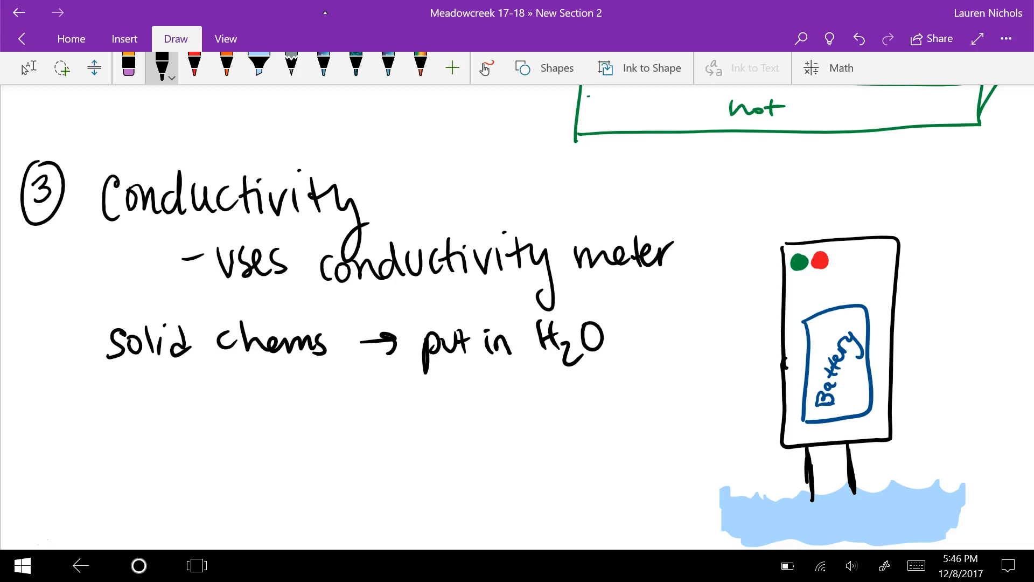
- Write 'brighter the light bulb,' on the next line
{"action": "mouse_move", "coordinate": [149, 396]}
{"action": "left_mouse_down"}
{"action": "mouse_move", "coordinate": [161, 435]}
{"action": "mouse_move", "coordinate": [189, 435]}
{"action": "mouse_move", "coordinate": [202, 457]}
{"action": "left_mouse_up"}
{"action": "mouse_move", "coordinate": [219, 398]}
{"action": "left_mouse_down"}
{"action": "mouse_move", "coordinate": [222, 429]}
{"action": "mouse_move", "coordinate": [239, 432]}
{"action": "left_mouse_up"}
{"action": "mouse_move", "coordinate": [243, 399]}
{"action": "left_mouse_down"}
{"action": "mouse_move", "coordinate": [247, 427]}
{"action": "mouse_move", "coordinate": [334, 428]}
{"action": "left_mouse_up"}
{"action": "left_click_drag", "start_coordinate": [333, 411], "coordinate": [363, 426]}
{"action": "mouse_move", "coordinate": [395, 396]}
{"action": "left_mouse_down"}
{"action": "mouse_move", "coordinate": [396, 429]}
{"action": "mouse_move", "coordinate": [410, 427]}
{"action": "left_mouse_up"}
{"action": "mouse_move", "coordinate": [428, 408]}
{"action": "left_mouse_down"}
{"action": "mouse_move", "coordinate": [424, 459]}
{"action": "mouse_move", "coordinate": [471, 425]}
{"action": "left_mouse_up"}
{"action": "left_click_drag", "start_coordinate": [456, 409], "coordinate": [533, 430]}
{"action": "mouse_move", "coordinate": [543, 395]}
{"action": "left_mouse_down"}
{"action": "mouse_move", "coordinate": [546, 427]}
{"action": "mouse_move", "coordinate": [569, 427]}
{"action": "mouse_move", "coordinate": [580, 441]}
{"action": "left_mouse_up"}
- Finish the sentence with 'the more conductive' on the line below
{"action": "left_click_drag", "start_coordinate": [262, 462], "coordinate": [283, 493]}
{"action": "mouse_move", "coordinate": [279, 464]}
{"action": "left_mouse_down"}
{"action": "mouse_move", "coordinate": [303, 487]}
{"action": "mouse_move", "coordinate": [468, 486]}
{"action": "left_mouse_up"}
{"action": "mouse_move", "coordinate": [480, 470]}
{"action": "left_mouse_down"}
{"action": "mouse_move", "coordinate": [495, 490]}
{"action": "mouse_move", "coordinate": [517, 486]}
{"action": "left_mouse_up"}
{"action": "mouse_move", "coordinate": [538, 465]}
{"action": "left_mouse_down"}
{"action": "mouse_move", "coordinate": [539, 487]}
{"action": "mouse_move", "coordinate": [555, 487]}
{"action": "left_mouse_up"}
{"action": "left_click_drag", "start_coordinate": [559, 465], "coordinate": [578, 484]}
{"action": "mouse_move", "coordinate": [581, 466]}
{"action": "left_mouse_down"}
{"action": "mouse_move", "coordinate": [595, 486]}
{"action": "mouse_move", "coordinate": [647, 475]}
{"action": "left_mouse_up"}
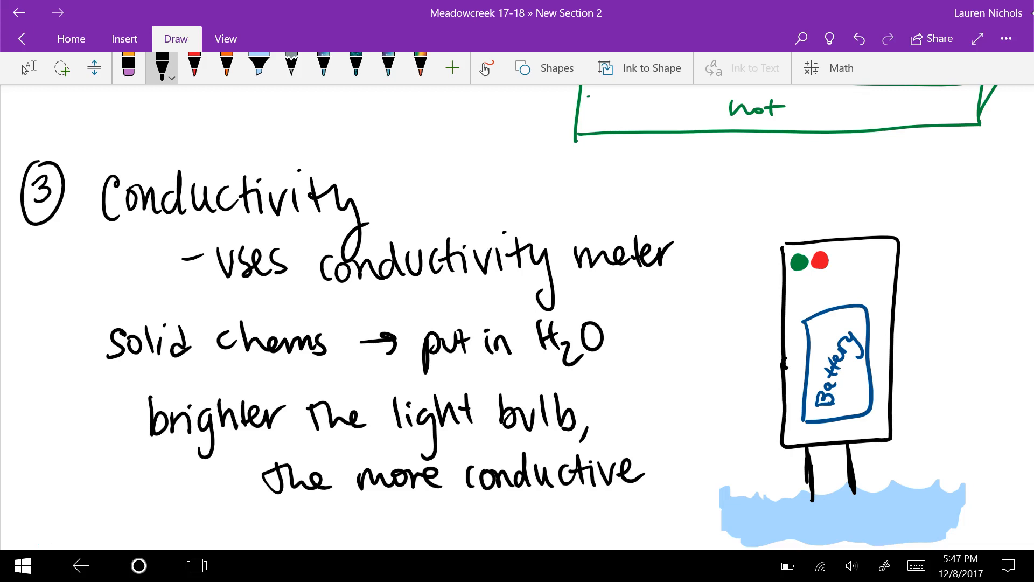
{"action": "scroll", "coordinate": [517, 324], "scroll_direction": "down", "scroll_amount": 5}
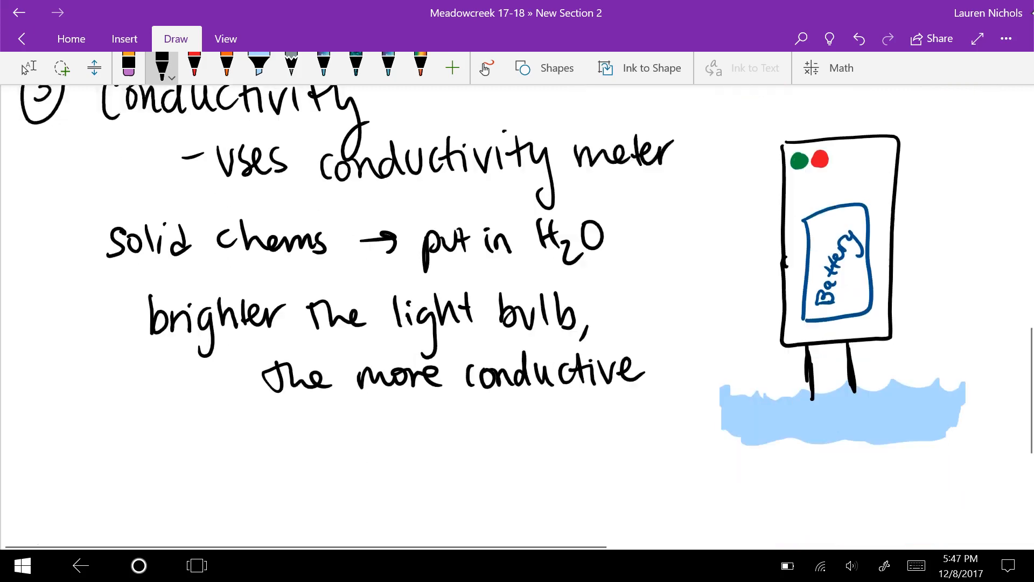
{"action": "scroll", "coordinate": [517, 324], "scroll_direction": "down", "scroll_amount": 3}
{"action": "scroll", "coordinate": [517, 323], "scroll_direction": "down", "scroll_amount": 2}
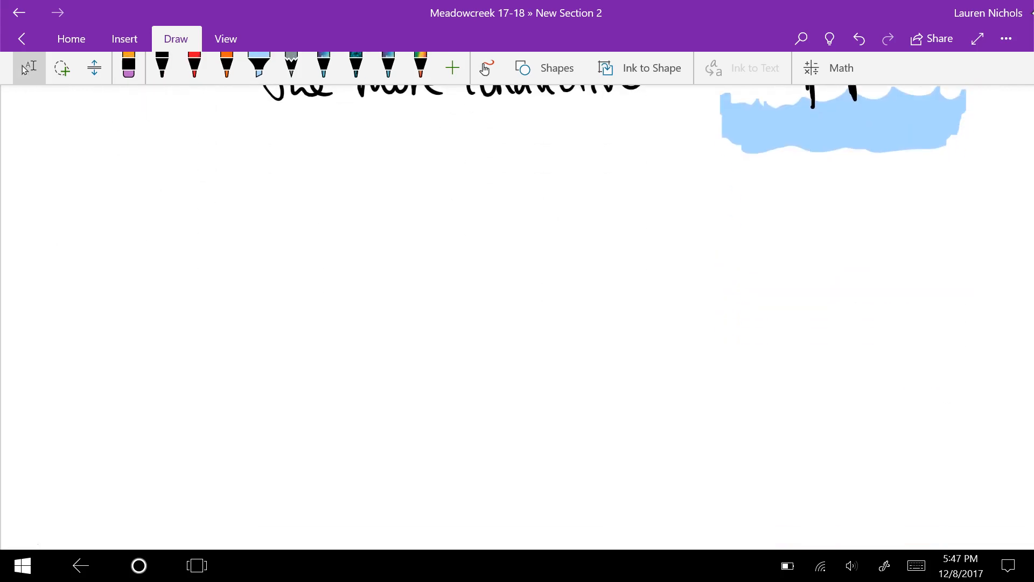
- Write the section heading circled 4 'Flame Test Lab'
{"action": "mouse_move", "coordinate": [37, 194]}
{"action": "left_mouse_down"}
{"action": "mouse_move", "coordinate": [45, 234]}
{"action": "mouse_move", "coordinate": [60, 247]}
{"action": "left_mouse_up"}
{"action": "mouse_move", "coordinate": [86, 197]}
{"action": "left_mouse_down"}
{"action": "mouse_move", "coordinate": [95, 240]}
{"action": "mouse_move", "coordinate": [112, 218]}
{"action": "mouse_move", "coordinate": [128, 239]}
{"action": "mouse_move", "coordinate": [193, 230]}
{"action": "left_mouse_up"}
{"action": "left_click_drag", "start_coordinate": [194, 218], "coordinate": [227, 231]}
{"action": "mouse_move", "coordinate": [248, 194]}
{"action": "left_mouse_down"}
{"action": "mouse_move", "coordinate": [294, 181]}
{"action": "mouse_move", "coordinate": [283, 233]}
{"action": "mouse_move", "coordinate": [311, 228]}
{"action": "left_mouse_up"}
{"action": "mouse_move", "coordinate": [336, 202]}
{"action": "left_mouse_down"}
{"action": "mouse_move", "coordinate": [321, 228]}
{"action": "mouse_move", "coordinate": [357, 206]}
{"action": "mouse_move", "coordinate": [450, 224]}
{"action": "left_mouse_up"}
{"action": "left_click_drag", "start_coordinate": [462, 186], "coordinate": [496, 218]}
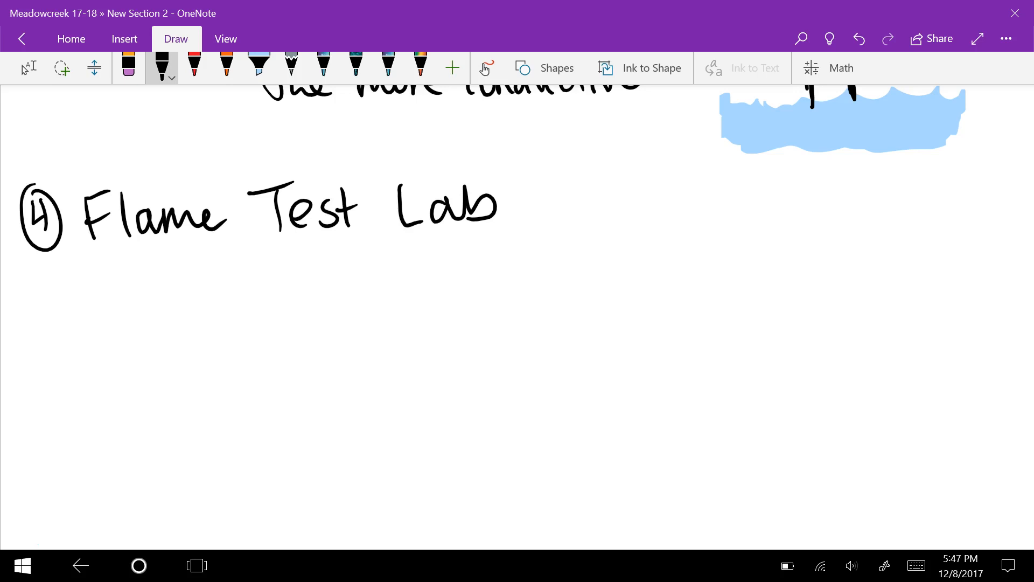
- Start an arrow bullet reading 'used to identify unknown liquids'
{"action": "mouse_move", "coordinate": [167, 268]}
{"action": "left_mouse_down"}
{"action": "mouse_move", "coordinate": [199, 289]}
{"action": "mouse_move", "coordinate": [287, 294]}
{"action": "left_mouse_up"}
{"action": "mouse_move", "coordinate": [275, 283]}
{"action": "left_mouse_down"}
{"action": "mouse_move", "coordinate": [295, 268]}
{"action": "mouse_move", "coordinate": [302, 291]}
{"action": "left_mouse_up"}
{"action": "mouse_move", "coordinate": [349, 263]}
{"action": "left_mouse_down"}
{"action": "mouse_move", "coordinate": [353, 288]}
{"action": "mouse_move", "coordinate": [360, 279]}
{"action": "left_mouse_up"}
{"action": "mouse_move", "coordinate": [363, 273]}
{"action": "left_mouse_down"}
{"action": "mouse_move", "coordinate": [370, 286]}
{"action": "mouse_move", "coordinate": [521, 281]}
{"action": "mouse_move", "coordinate": [525, 299]}
{"action": "left_mouse_up"}
{"action": "left_click_drag", "start_coordinate": [564, 262], "coordinate": [601, 273]}
{"action": "mouse_move", "coordinate": [604, 250]}
{"action": "left_mouse_down"}
{"action": "mouse_move", "coordinate": [621, 272]}
{"action": "mouse_move", "coordinate": [751, 266]}
{"action": "left_mouse_up"}
{"action": "mouse_move", "coordinate": [751, 261]}
{"action": "left_mouse_down"}
{"action": "mouse_move", "coordinate": [769, 283]}
{"action": "mouse_move", "coordinate": [790, 268]}
{"action": "left_mouse_up"}
{"action": "left_click_drag", "start_coordinate": [795, 256], "coordinate": [829, 273]}
- Cross out 'liquids', write 'chemicals' above it and add 'based'
{"action": "mouse_move", "coordinate": [735, 257]}
{"action": "left_mouse_down"}
{"action": "mouse_move", "coordinate": [840, 257]}
{"action": "mouse_move", "coordinate": [808, 269]}
{"action": "left_mouse_up"}
{"action": "left_click_drag", "start_coordinate": [752, 216], "coordinate": [748, 231]}
{"action": "mouse_move", "coordinate": [758, 214]}
{"action": "left_mouse_down"}
{"action": "mouse_move", "coordinate": [771, 233]}
{"action": "mouse_move", "coordinate": [845, 233]}
{"action": "left_mouse_up"}
{"action": "mouse_move", "coordinate": [848, 205]}
{"action": "left_mouse_down"}
{"action": "mouse_move", "coordinate": [862, 234]}
{"action": "mouse_move", "coordinate": [929, 254]}
{"action": "left_mouse_up"}
{"action": "mouse_move", "coordinate": [930, 236]}
{"action": "left_mouse_down"}
{"action": "mouse_move", "coordinate": [939, 255]}
{"action": "mouse_move", "coordinate": [964, 252]}
{"action": "left_mouse_up"}
{"action": "left_click_drag", "start_coordinate": [971, 220], "coordinate": [967, 254]}
- Continue the bullet on the next line with the words 'color' and 'produce'
{"action": "mouse_move", "coordinate": [202, 326]}
{"action": "left_mouse_down"}
{"action": "mouse_move", "coordinate": [217, 344]}
{"action": "mouse_move", "coordinate": [338, 331]}
{"action": "left_mouse_up"}
{"action": "mouse_move", "coordinate": [386, 316]}
{"action": "left_mouse_down"}
{"action": "mouse_move", "coordinate": [399, 314]}
{"action": "mouse_move", "coordinate": [389, 329]}
{"action": "left_mouse_up"}
{"action": "left_click_drag", "start_coordinate": [404, 320], "coordinate": [425, 327]}
{"action": "left_click_drag", "start_coordinate": [432, 317], "coordinate": [495, 334]}
{"action": "mouse_move", "coordinate": [495, 310]}
{"action": "left_mouse_down"}
{"action": "mouse_move", "coordinate": [525, 322]}
{"action": "mouse_move", "coordinate": [554, 300]}
{"action": "mouse_move", "coordinate": [571, 317]}
{"action": "left_mouse_up"}
{"action": "left_click_drag", "start_coordinate": [573, 306], "coordinate": [603, 317]}
- Start a second arrow bullet reading 'different #e⁻ create'
{"action": "left_click_drag", "start_coordinate": [180, 378], "coordinate": [292, 404]}
{"action": "mouse_move", "coordinate": [307, 374]}
{"action": "left_mouse_down"}
{"action": "mouse_move", "coordinate": [305, 405]}
{"action": "mouse_move", "coordinate": [331, 393]}
{"action": "left_mouse_up"}
{"action": "mouse_move", "coordinate": [333, 391]}
{"action": "left_mouse_down"}
{"action": "mouse_move", "coordinate": [349, 379]}
{"action": "mouse_move", "coordinate": [399, 389]}
{"action": "left_mouse_up"}
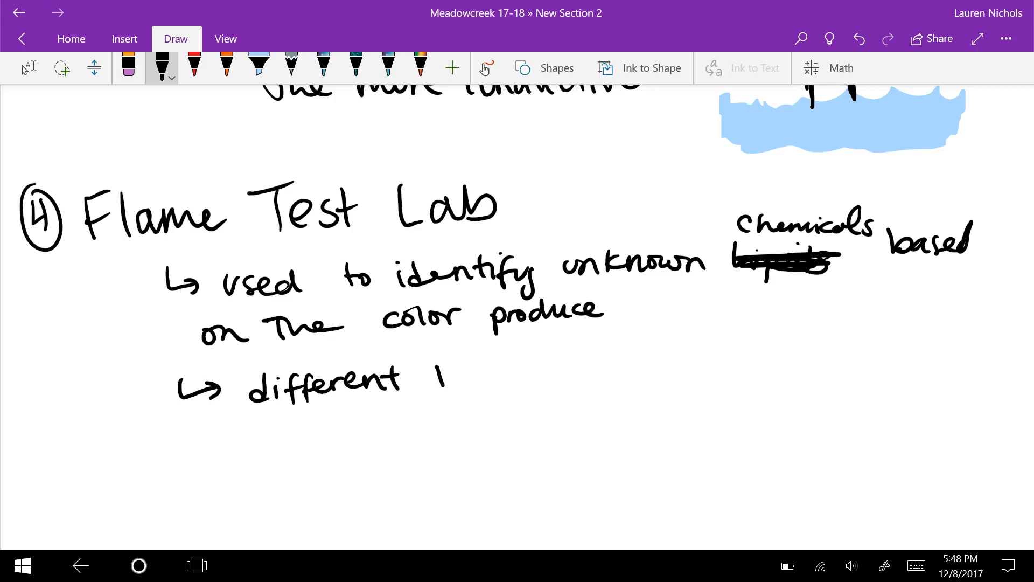
{"action": "left_click_drag", "start_coordinate": [449, 364], "coordinate": [446, 384]}
{"action": "left_click_drag", "start_coordinate": [431, 372], "coordinate": [462, 377]}
{"action": "left_click_drag", "start_coordinate": [468, 373], "coordinate": [522, 396]}
{"action": "left_click_drag", "start_coordinate": [575, 361], "coordinate": [577, 376]}
{"action": "mouse_move", "coordinate": [581, 373]}
{"action": "left_mouse_down"}
{"action": "mouse_move", "coordinate": [603, 362]}
{"action": "mouse_move", "coordinate": [608, 373]}
{"action": "left_mouse_up"}
{"action": "mouse_move", "coordinate": [619, 362]}
{"action": "left_mouse_down"}
{"action": "mouse_move", "coordinate": [624, 374]}
{"action": "mouse_move", "coordinate": [650, 372]}
{"action": "left_mouse_up"}
- Continue the bullet with 'different patterns'
{"action": "mouse_move", "coordinate": [684, 342]}
{"action": "left_mouse_down"}
{"action": "mouse_move", "coordinate": [671, 368]}
{"action": "mouse_move", "coordinate": [708, 381]}
{"action": "left_mouse_up"}
{"action": "left_click_drag", "start_coordinate": [730, 345], "coordinate": [719, 375]}
{"action": "left_click_drag", "start_coordinate": [703, 359], "coordinate": [795, 365]}
{"action": "mouse_move", "coordinate": [782, 353]}
{"action": "left_mouse_down"}
{"action": "mouse_move", "coordinate": [819, 377]}
{"action": "mouse_move", "coordinate": [846, 360]}
{"action": "mouse_move", "coordinate": [866, 367]}
{"action": "left_mouse_up"}
{"action": "left_click_drag", "start_coordinate": [858, 351], "coordinate": [891, 364]}
{"action": "mouse_move", "coordinate": [892, 360]}
{"action": "left_mouse_down"}
{"action": "mouse_move", "coordinate": [908, 348]}
{"action": "mouse_move", "coordinate": [918, 363]}
{"action": "left_mouse_up"}
{"action": "left_click_drag", "start_coordinate": [927, 343], "coordinate": [916, 367]}
- Finish the note with '= different colors' and 'light' beneath it
{"action": "left_click_drag", "start_coordinate": [973, 339], "coordinate": [998, 364]}
{"action": "mouse_move", "coordinate": [1002, 334]}
{"action": "left_mouse_down"}
{"action": "mouse_move", "coordinate": [1005, 361]}
{"action": "mouse_move", "coordinate": [1014, 356]}
{"action": "mouse_move", "coordinate": [970, 377]}
{"action": "left_mouse_up"}
{"action": "left_click_drag", "start_coordinate": [980, 369], "coordinate": [994, 384]}
{"action": "mouse_move", "coordinate": [998, 371]}
{"action": "left_mouse_down"}
{"action": "mouse_move", "coordinate": [1007, 381]}
{"action": "mouse_move", "coordinate": [948, 389]}
{"action": "mouse_move", "coordinate": [965, 411]}
{"action": "left_mouse_up"}
{"action": "left_click_drag", "start_coordinate": [976, 393], "coordinate": [996, 414]}
{"action": "left_click_drag", "start_coordinate": [989, 400], "coordinate": [1006, 402]}
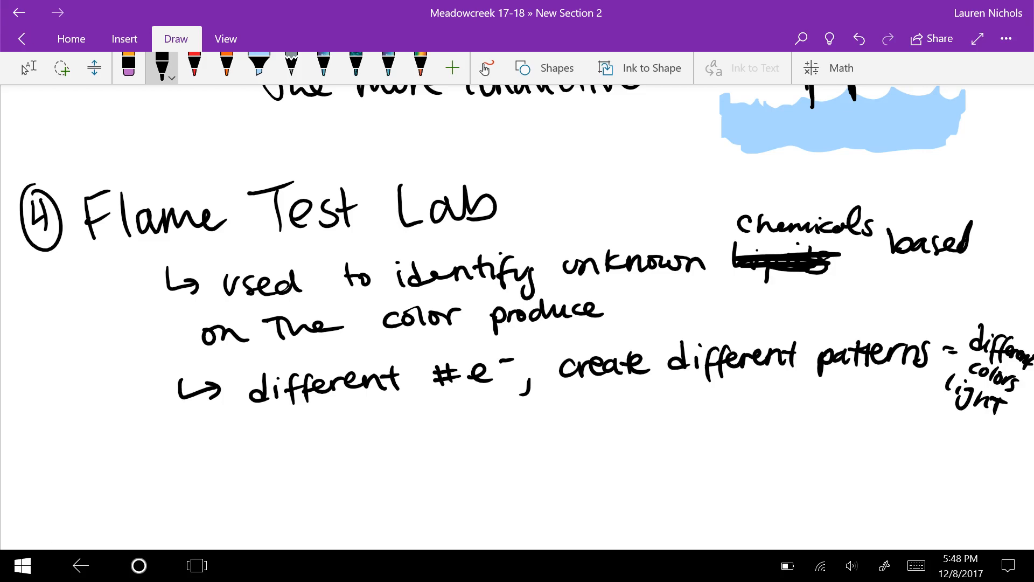
- Draw the Bunsen burner in black: tall barrel, legs, oval base, gas hose and air holes
{"action": "left_click_drag", "start_coordinate": [60, 398], "coordinate": [88, 438]}
{"action": "mouse_move", "coordinate": [60, 399]}
{"action": "left_mouse_down"}
{"action": "mouse_move", "coordinate": [65, 499]}
{"action": "mouse_move", "coordinate": [88, 438]}
{"action": "left_mouse_up"}
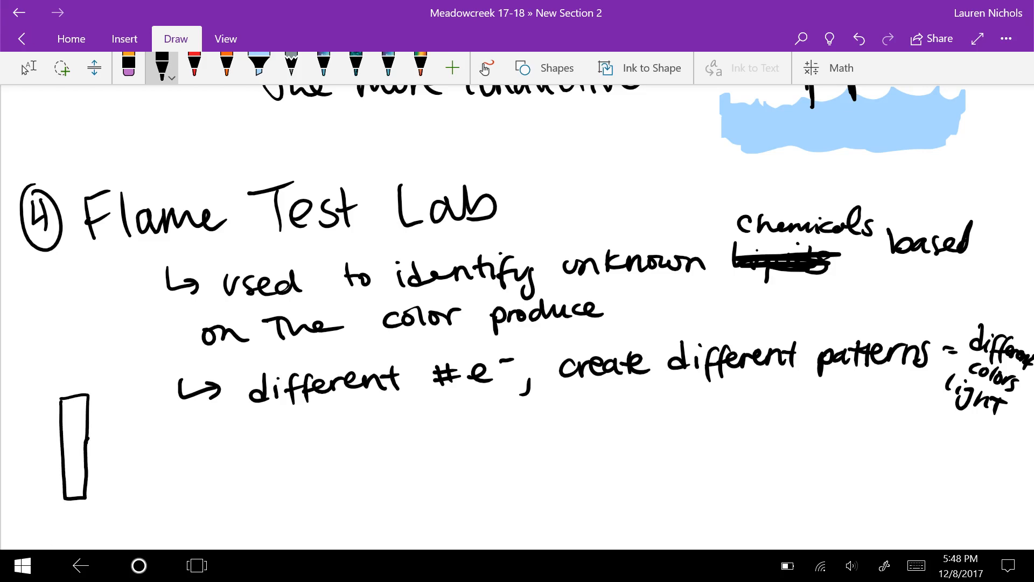
{"action": "mouse_move", "coordinate": [65, 500]}
{"action": "left_mouse_down"}
{"action": "mouse_move", "coordinate": [43, 517]}
{"action": "mouse_move", "coordinate": [96, 519]}
{"action": "left_mouse_up"}
{"action": "mouse_move", "coordinate": [43, 517]}
{"action": "left_mouse_down"}
{"action": "mouse_move", "coordinate": [67, 531]}
{"action": "mouse_move", "coordinate": [98, 513]}
{"action": "mouse_move", "coordinate": [45, 517]}
{"action": "left_mouse_up"}
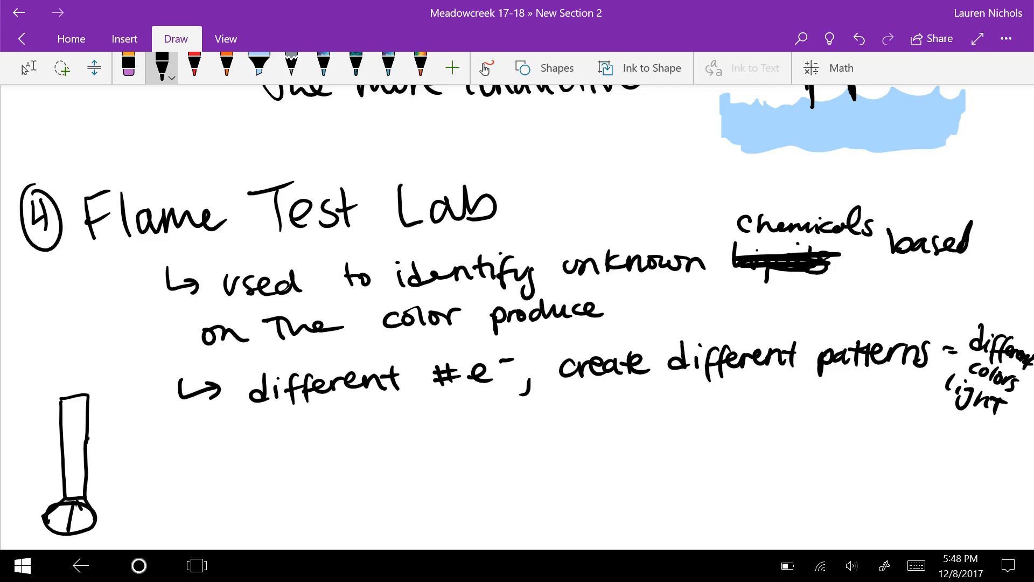
{"action": "mouse_move", "coordinate": [97, 514]}
{"action": "left_mouse_down"}
{"action": "mouse_move", "coordinate": [187, 460]}
{"action": "mouse_move", "coordinate": [195, 476]}
{"action": "mouse_move", "coordinate": [97, 518]}
{"action": "left_mouse_up"}
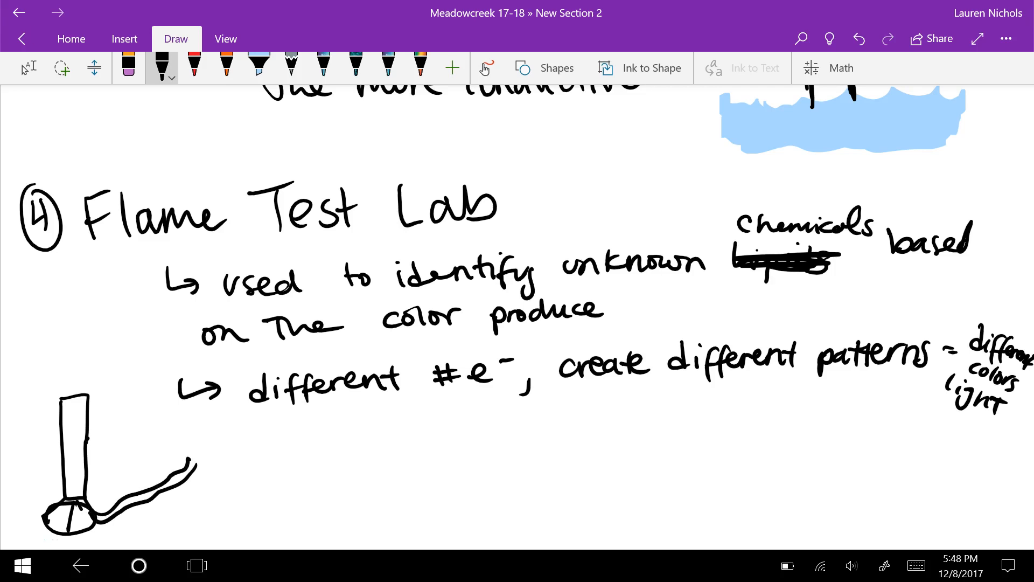
{"action": "mouse_move", "coordinate": [69, 475]}
{"action": "left_mouse_down"}
{"action": "mouse_move", "coordinate": [70, 490]}
{"action": "mouse_move", "coordinate": [82, 487]}
{"action": "left_mouse_up"}
- Add a blue flame atop the burner, then return to the black pen
{"action": "left_click", "coordinate": [195, 67]}
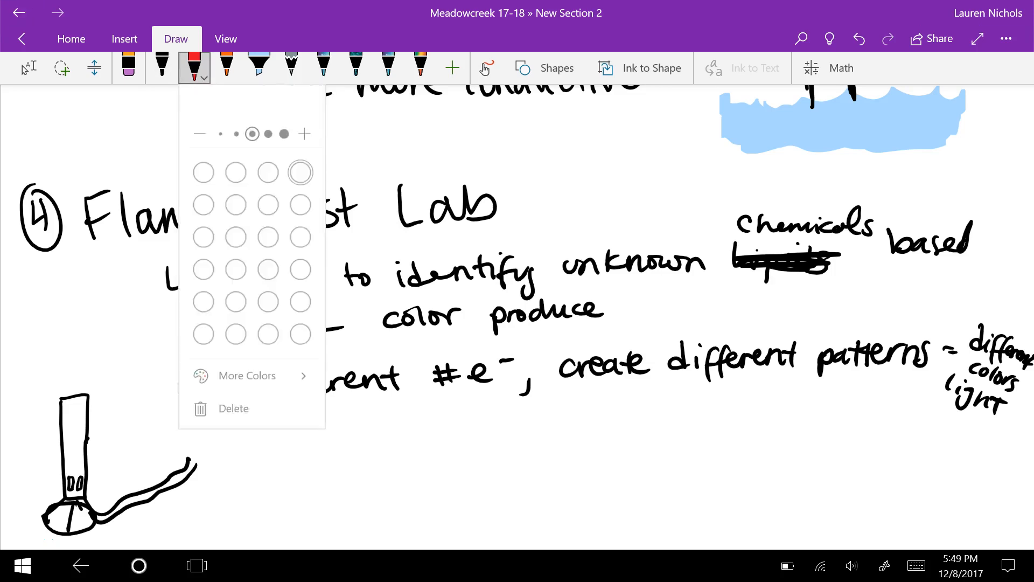
{"action": "left_click", "coordinate": [195, 67]}
{"action": "left_click", "coordinate": [236, 241]}
{"action": "left_click", "coordinate": [203, 240]}
{"action": "left_click", "coordinate": [484, 452]}
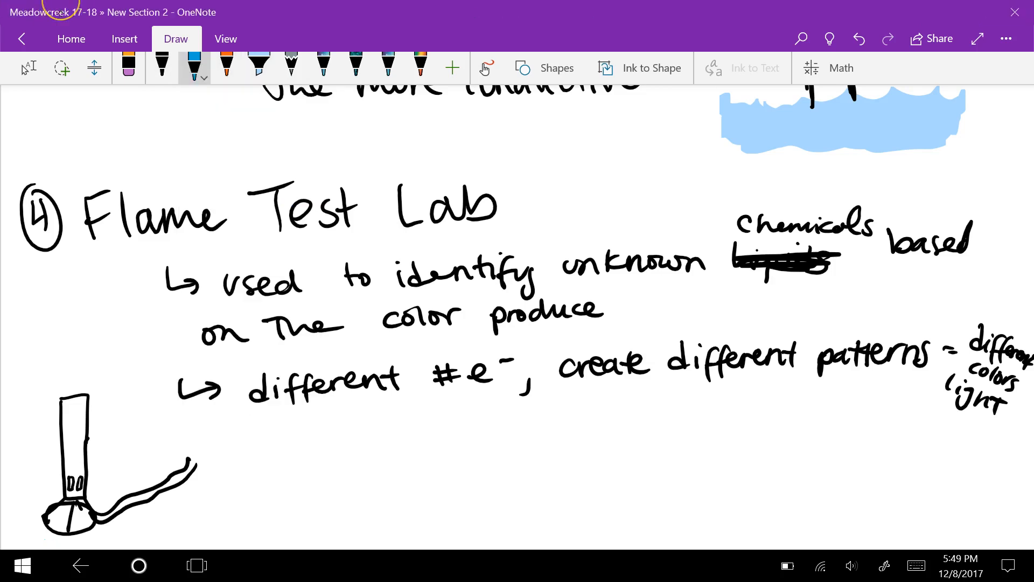
{"action": "mouse_move", "coordinate": [57, 396]}
{"action": "left_mouse_down"}
{"action": "mouse_move", "coordinate": [76, 325]}
{"action": "mouse_move", "coordinate": [91, 389]}
{"action": "mouse_move", "coordinate": [75, 354]}
{"action": "mouse_move", "coordinate": [81, 392]}
{"action": "mouse_move", "coordinate": [73, 369]}
{"action": "left_mouse_up"}
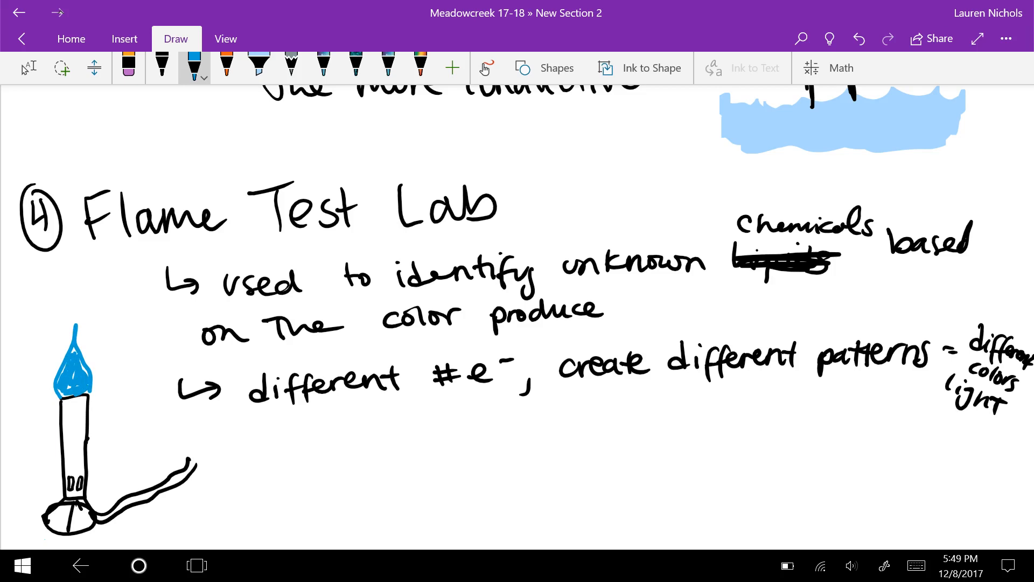
{"action": "left_click", "coordinate": [162, 68]}
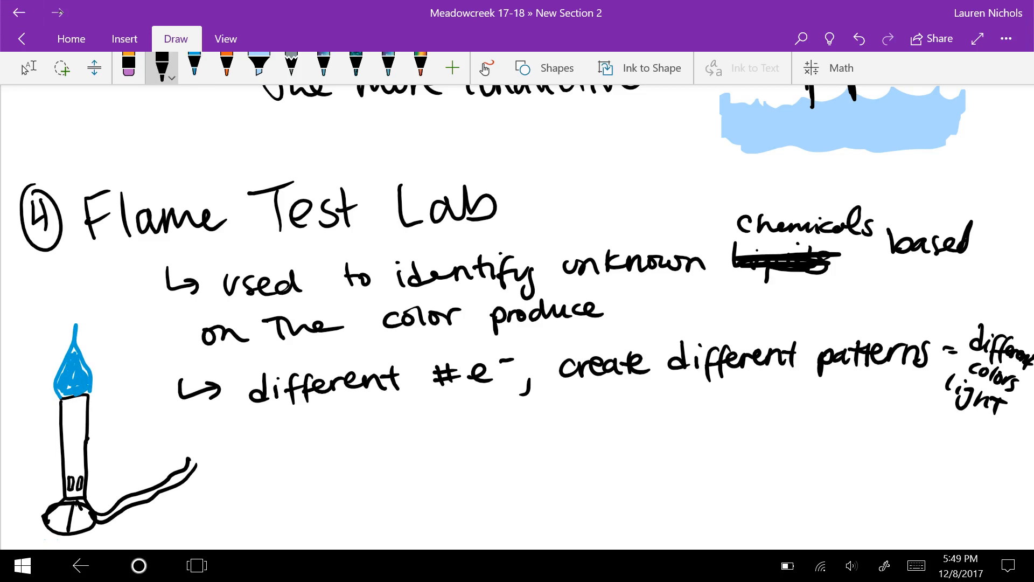
{"action": "left_click", "coordinate": [220, 137]}
- Handwrite 'used a Q-Tip' in black beside the burner sketch
{"action": "mouse_move", "coordinate": [266, 468]}
{"action": "left_mouse_down"}
{"action": "mouse_move", "coordinate": [280, 485]}
{"action": "mouse_move", "coordinate": [311, 485]}
{"action": "left_mouse_up"}
{"action": "mouse_move", "coordinate": [320, 454]}
{"action": "left_mouse_down"}
{"action": "mouse_move", "coordinate": [323, 483]}
{"action": "mouse_move", "coordinate": [366, 482]}
{"action": "left_mouse_up"}
{"action": "mouse_move", "coordinate": [401, 449]}
{"action": "left_mouse_down"}
{"action": "mouse_move", "coordinate": [414, 479]}
{"action": "mouse_move", "coordinate": [440, 461]}
{"action": "left_mouse_up"}
{"action": "mouse_move", "coordinate": [446, 451]}
{"action": "left_mouse_down"}
{"action": "mouse_move", "coordinate": [471, 446]}
{"action": "mouse_move", "coordinate": [462, 478]}
{"action": "left_mouse_up"}
{"action": "mouse_move", "coordinate": [470, 464]}
{"action": "left_mouse_down"}
{"action": "mouse_move", "coordinate": [471, 476]}
{"action": "mouse_move", "coordinate": [492, 475]}
{"action": "left_mouse_up"}
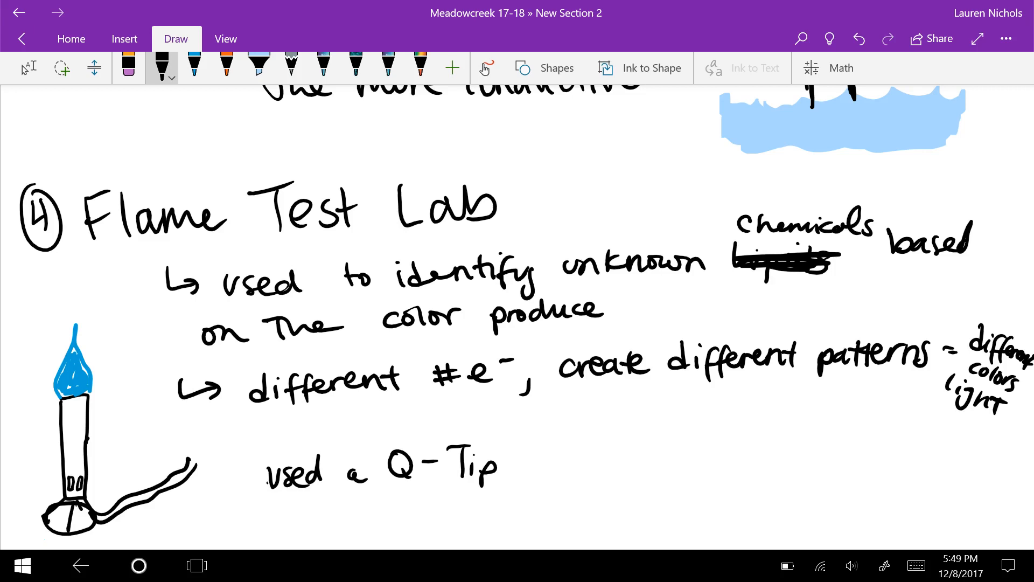
{"action": "scroll", "coordinate": [517, 323], "scroll_direction": "down", "scroll_amount": 10}
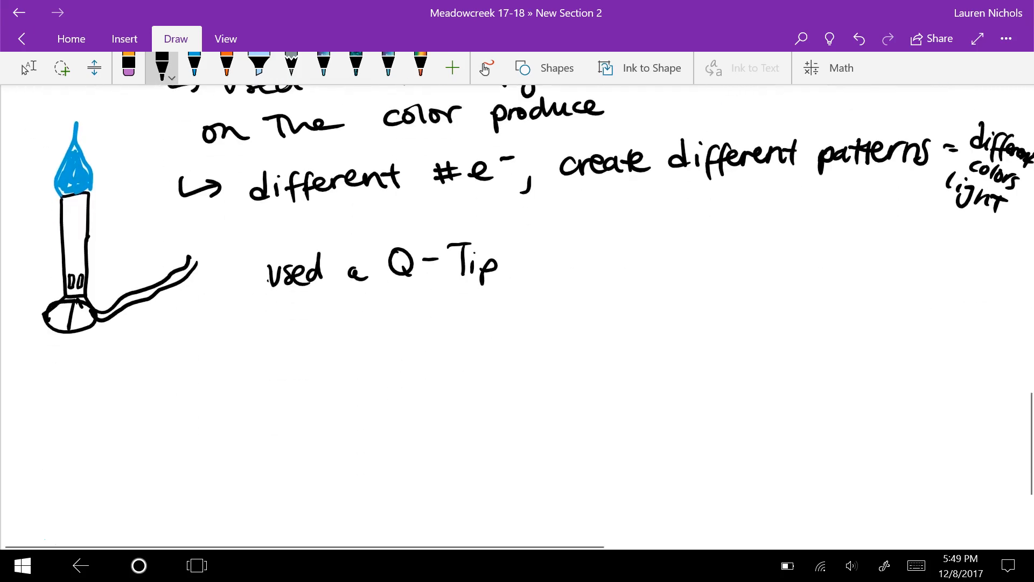
{"action": "left_click", "coordinate": [28, 69]}
{"action": "scroll", "coordinate": [517, 323], "scroll_direction": "down", "scroll_amount": 2}
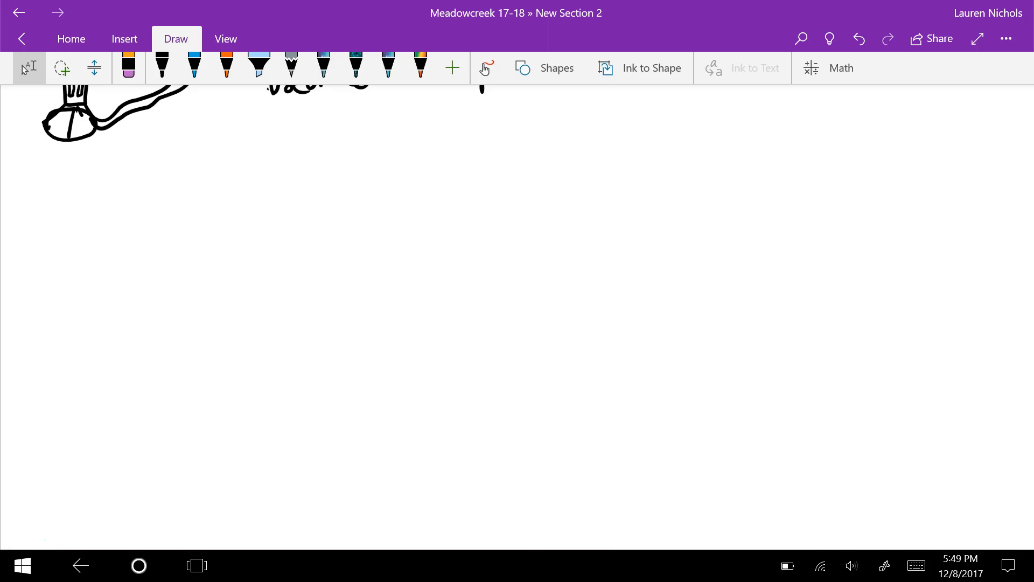
- Draw the black element box with Na, atomic number 11, mass 22.9901 and the name Sodium
{"action": "left_click", "coordinate": [162, 68]}
{"action": "left_click_drag", "start_coordinate": [729, 119], "coordinate": [721, 260]}
{"action": "mouse_move", "coordinate": [729, 120]}
{"action": "left_mouse_down"}
{"action": "mouse_move", "coordinate": [910, 110]}
{"action": "mouse_move", "coordinate": [911, 215]}
{"action": "mouse_move", "coordinate": [872, 346]}
{"action": "mouse_move", "coordinate": [739, 345]}
{"action": "mouse_move", "coordinate": [721, 261]}
{"action": "left_mouse_up"}
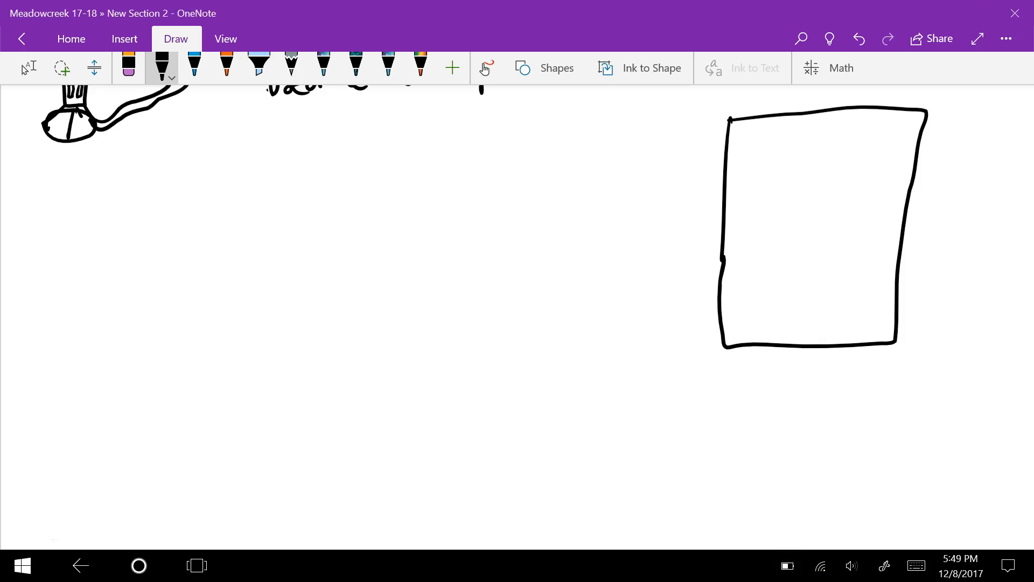
{"action": "left_click_drag", "start_coordinate": [788, 195], "coordinate": [789, 225]}
{"action": "mouse_move", "coordinate": [788, 194]}
{"action": "left_mouse_down"}
{"action": "mouse_move", "coordinate": [812, 222]}
{"action": "mouse_move", "coordinate": [813, 190]}
{"action": "left_mouse_up"}
{"action": "mouse_move", "coordinate": [836, 204]}
{"action": "left_mouse_down"}
{"action": "mouse_move", "coordinate": [824, 218]}
{"action": "mouse_move", "coordinate": [847, 219]}
{"action": "left_mouse_up"}
{"action": "left_click_drag", "start_coordinate": [801, 129], "coordinate": [803, 153]}
{"action": "left_click_drag", "start_coordinate": [815, 131], "coordinate": [816, 150]}
{"action": "mouse_move", "coordinate": [737, 311]}
{"action": "left_mouse_down"}
{"action": "mouse_move", "coordinate": [751, 329]}
{"action": "mouse_move", "coordinate": [781, 327]}
{"action": "left_mouse_up"}
{"action": "mouse_move", "coordinate": [797, 307]}
{"action": "left_mouse_down"}
{"action": "mouse_move", "coordinate": [798, 331]}
{"action": "mouse_move", "coordinate": [853, 327]}
{"action": "left_mouse_up"}
{"action": "mouse_move", "coordinate": [759, 255]}
{"action": "left_mouse_down"}
{"action": "mouse_move", "coordinate": [748, 280]}
{"action": "mouse_move", "coordinate": [810, 274]}
{"action": "left_mouse_up"}
{"action": "left_click_drag", "start_coordinate": [817, 260], "coordinate": [832, 276]}
{"action": "mouse_move", "coordinate": [838, 261]}
{"action": "left_mouse_down"}
{"action": "mouse_move", "coordinate": [848, 276]}
{"action": "mouse_move", "coordinate": [864, 274]}
{"action": "left_mouse_up"}
- Label 11 as 'atomic #' in black, then add orange '# protons' and an orange arrow at the mass
{"action": "mouse_move", "coordinate": [855, 134]}
{"action": "left_mouse_down"}
{"action": "mouse_move", "coordinate": [841, 142]}
{"action": "mouse_move", "coordinate": [961, 138]}
{"action": "left_mouse_up"}
{"action": "mouse_move", "coordinate": [964, 128]}
{"action": "left_mouse_down"}
{"action": "mouse_move", "coordinate": [998, 139]}
{"action": "mouse_move", "coordinate": [968, 161]}
{"action": "left_mouse_up"}
{"action": "mouse_move", "coordinate": [978, 147]}
{"action": "left_mouse_down"}
{"action": "mouse_move", "coordinate": [974, 161]}
{"action": "mouse_move", "coordinate": [980, 152]}
{"action": "left_mouse_up"}
{"action": "left_click_drag", "start_coordinate": [970, 159], "coordinate": [987, 157]}
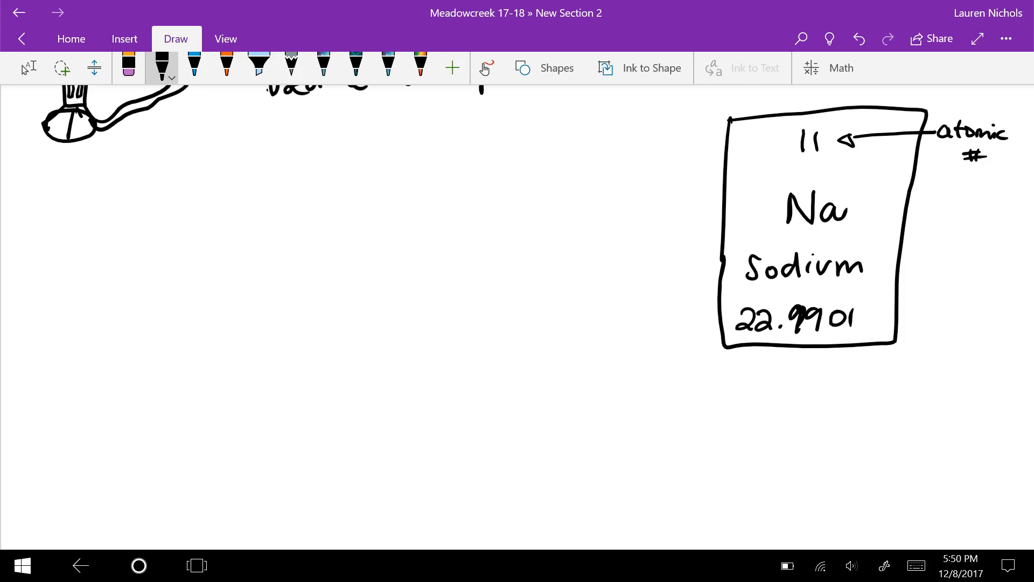
{"action": "left_click", "coordinate": [226, 38]}
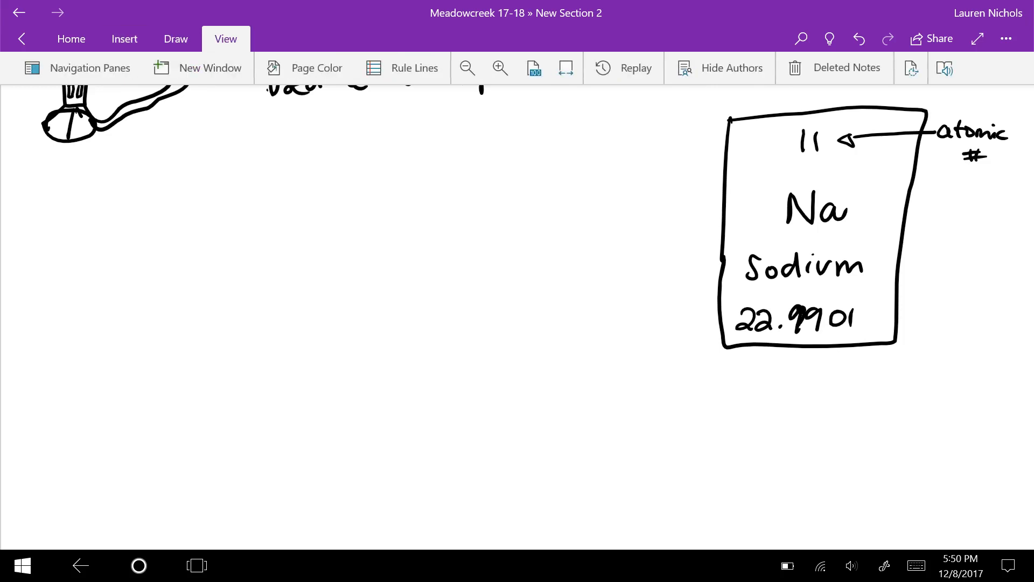
{"action": "left_click", "coordinate": [176, 39]}
{"action": "left_click", "coordinate": [227, 68]}
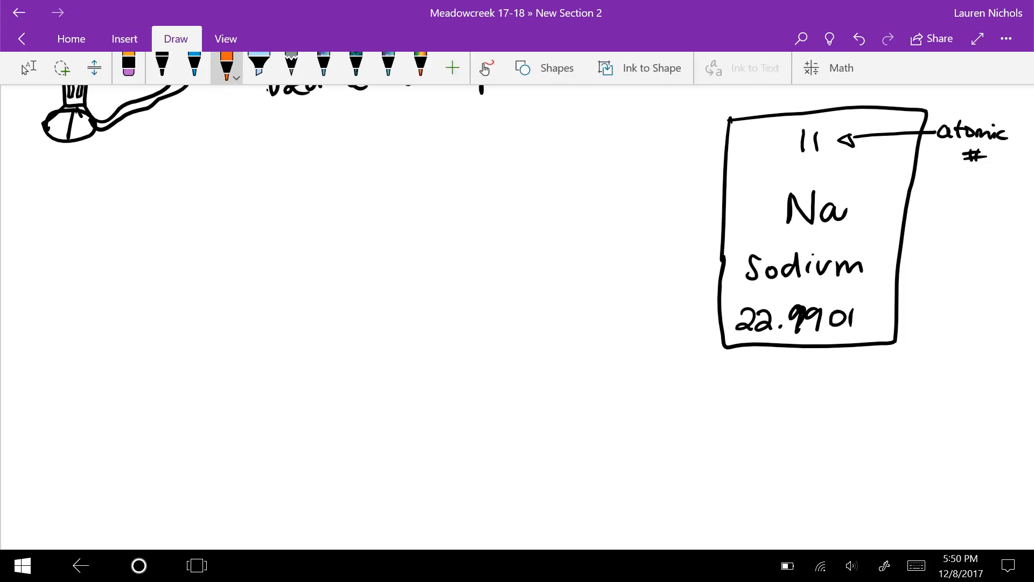
{"action": "mouse_move", "coordinate": [934, 172]}
{"action": "left_mouse_down"}
{"action": "mouse_move", "coordinate": [936, 189]}
{"action": "mouse_move", "coordinate": [958, 199]}
{"action": "mouse_move", "coordinate": [969, 184]}
{"action": "mouse_move", "coordinate": [1008, 185]}
{"action": "left_mouse_up"}
{"action": "left_click_drag", "start_coordinate": [1011, 172], "coordinate": [1015, 188]}
{"action": "mouse_move", "coordinate": [884, 315]}
{"action": "left_mouse_down"}
{"action": "mouse_move", "coordinate": [886, 330]}
{"action": "mouse_move", "coordinate": [906, 320]}
{"action": "left_mouse_up"}
- Write in black 'average atomic mass', 'round to a whole #' and 'mass #' below the box
{"action": "left_click", "coordinate": [162, 67]}
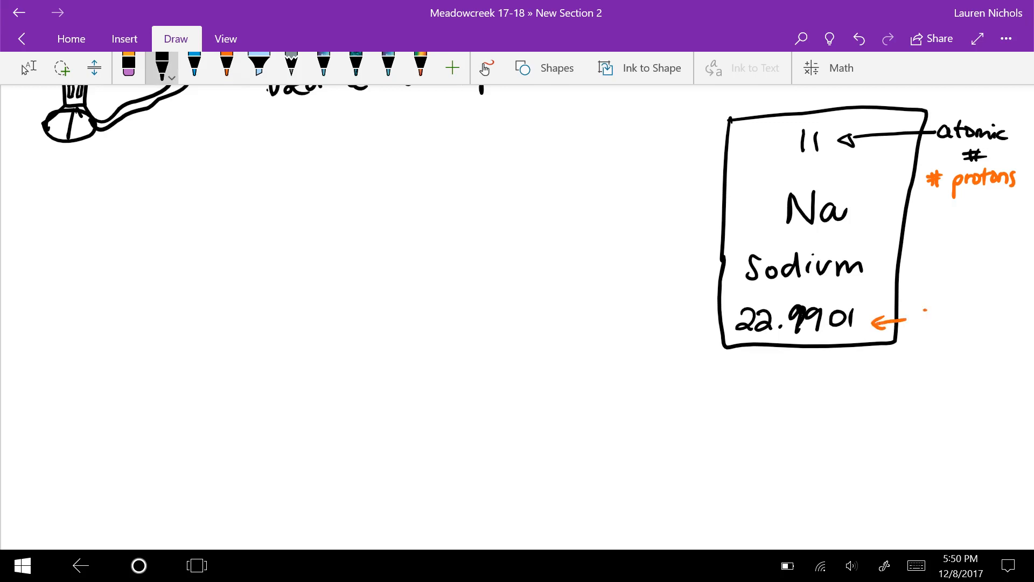
{"action": "mouse_move", "coordinate": [919, 312]}
{"action": "left_mouse_down"}
{"action": "mouse_move", "coordinate": [930, 325]}
{"action": "mouse_move", "coordinate": [987, 318]}
{"action": "mouse_move", "coordinate": [994, 338]}
{"action": "mouse_move", "coordinate": [1005, 323]}
{"action": "left_mouse_up"}
{"action": "left_click_drag", "start_coordinate": [920, 335], "coordinate": [938, 347]}
{"action": "mouse_move", "coordinate": [935, 331]}
{"action": "left_mouse_down"}
{"action": "mouse_move", "coordinate": [945, 345]}
{"action": "mouse_move", "coordinate": [985, 343]}
{"action": "left_mouse_up"}
{"action": "mouse_move", "coordinate": [986, 336]}
{"action": "left_mouse_down"}
{"action": "mouse_move", "coordinate": [993, 347]}
{"action": "mouse_move", "coordinate": [956, 366]}
{"action": "mouse_move", "coordinate": [991, 366]}
{"action": "left_mouse_up"}
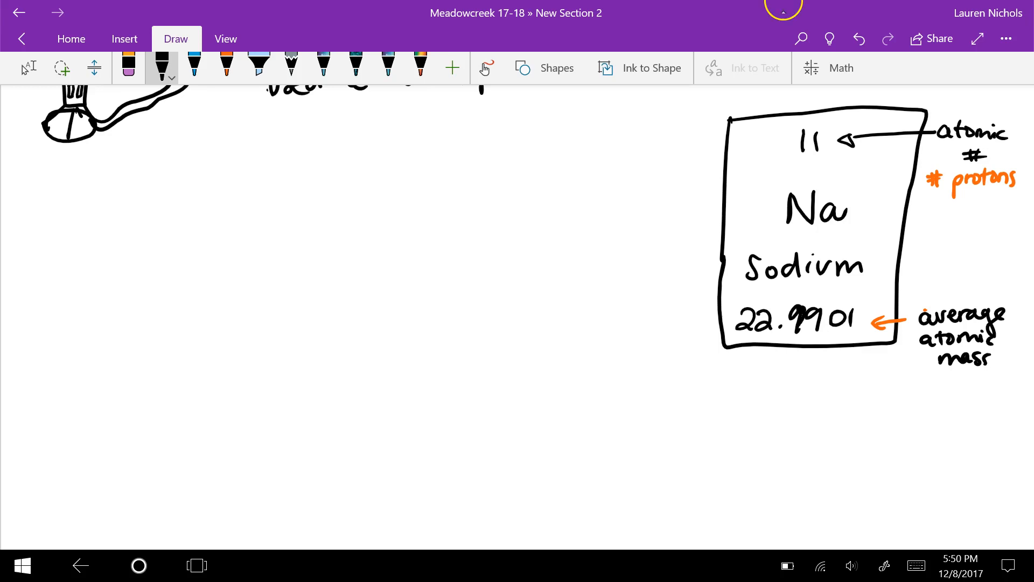
{"action": "mouse_move", "coordinate": [763, 372]}
{"action": "left_mouse_down"}
{"action": "mouse_move", "coordinate": [764, 384]}
{"action": "mouse_move", "coordinate": [802, 382]}
{"action": "mouse_move", "coordinate": [813, 365]}
{"action": "mouse_move", "coordinate": [837, 381]}
{"action": "mouse_move", "coordinate": [903, 382]}
{"action": "left_mouse_up"}
{"action": "left_click_drag", "start_coordinate": [905, 374], "coordinate": [920, 383]}
{"action": "left_click_drag", "start_coordinate": [921, 379], "coordinate": [956, 386]}
{"action": "left_click_drag", "start_coordinate": [941, 376], "coordinate": [960, 385]}
{"action": "left_click_drag", "start_coordinate": [842, 397], "coordinate": [873, 404]}
{"action": "left_click_drag", "start_coordinate": [874, 397], "coordinate": [909, 409]}
{"action": "mouse_move", "coordinate": [914, 395]}
{"action": "left_mouse_down"}
{"action": "mouse_move", "coordinate": [916, 411]}
{"action": "mouse_move", "coordinate": [925, 406]}
{"action": "left_mouse_up"}
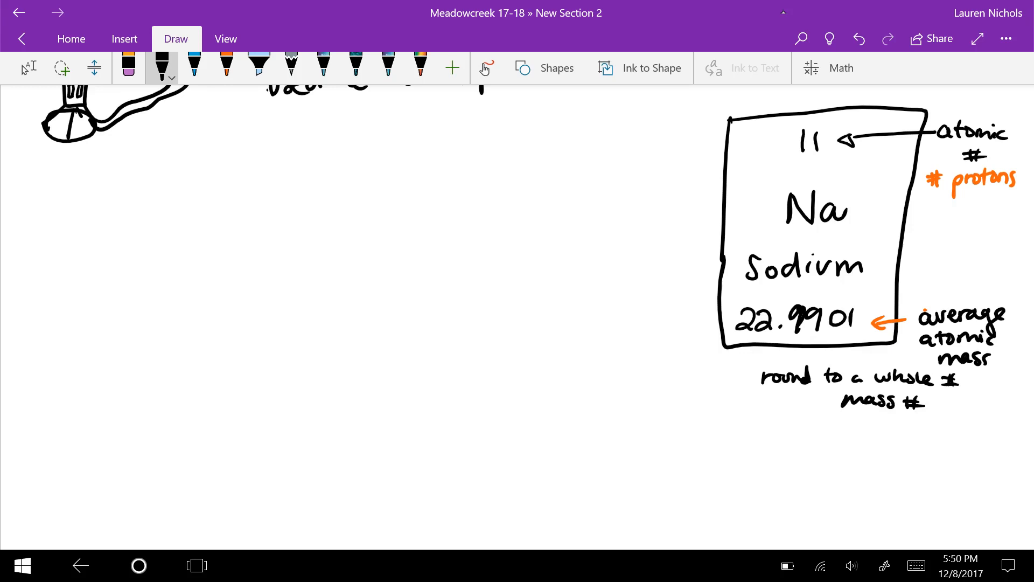
- Write in orange 23 under mass # and the equation 23 = 11 + n° giving 12 neutrons
{"action": "left_click", "coordinate": [226, 66]}
{"action": "mouse_move", "coordinate": [793, 423]}
{"action": "left_mouse_down"}
{"action": "mouse_move", "coordinate": [807, 439]}
{"action": "mouse_move", "coordinate": [863, 423]}
{"action": "mouse_move", "coordinate": [922, 438]}
{"action": "mouse_move", "coordinate": [956, 436]}
{"action": "mouse_move", "coordinate": [966, 421]}
{"action": "left_mouse_up"}
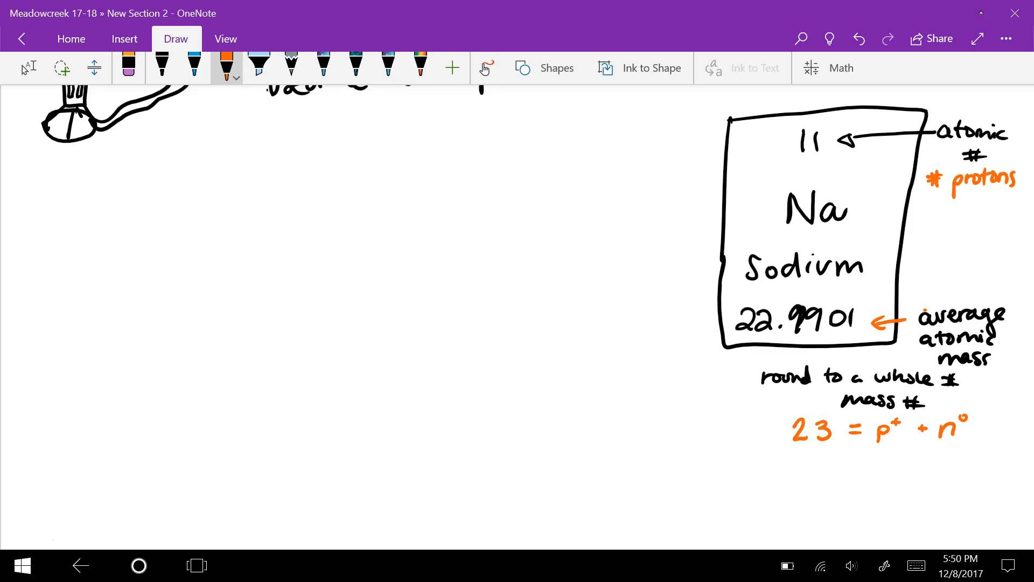
{"action": "mouse_move", "coordinate": [797, 462]}
{"action": "left_mouse_down"}
{"action": "mouse_move", "coordinate": [812, 481]}
{"action": "mouse_move", "coordinate": [852, 465]}
{"action": "mouse_move", "coordinate": [875, 475]}
{"action": "left_mouse_up"}
{"action": "mouse_move", "coordinate": [884, 456]}
{"action": "left_mouse_down"}
{"action": "mouse_move", "coordinate": [884, 476]}
{"action": "mouse_move", "coordinate": [913, 465]}
{"action": "left_mouse_up"}
{"action": "mouse_move", "coordinate": [906, 458]}
{"action": "left_mouse_down"}
{"action": "mouse_move", "coordinate": [906, 469]}
{"action": "mouse_move", "coordinate": [934, 472]}
{"action": "left_mouse_up"}
{"action": "mouse_move", "coordinate": [942, 451]}
{"action": "left_mouse_down"}
{"action": "mouse_move", "coordinate": [942, 499]}
{"action": "mouse_move", "coordinate": [937, 483]}
{"action": "mouse_move", "coordinate": [953, 506]}
{"action": "mouse_move", "coordinate": [971, 504]}
{"action": "left_mouse_up"}
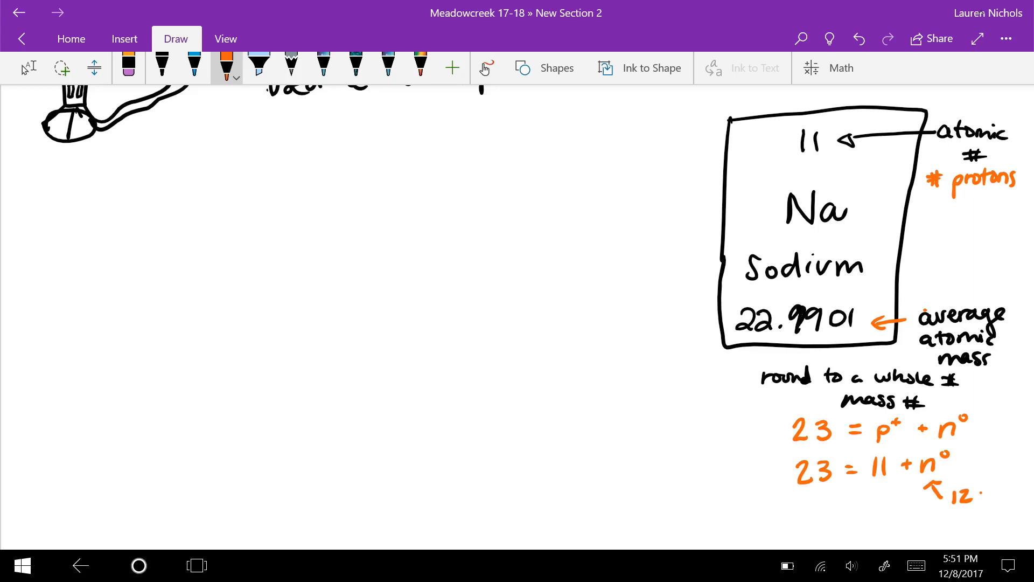
{"action": "left_click", "coordinate": [163, 67]}
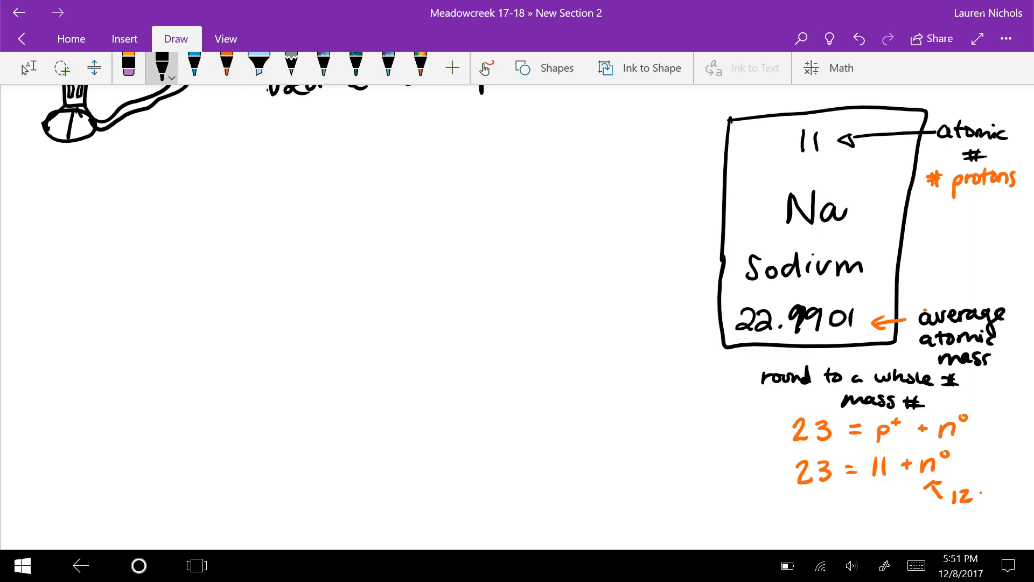
{"action": "left_click", "coordinate": [227, 67]}
- Write the orange 11p+ / 12n° nucleus, title it 'Bohr Model' in black and draw the orbit rings
{"action": "mouse_move", "coordinate": [317, 257]}
{"action": "left_mouse_down"}
{"action": "mouse_move", "coordinate": [316, 283]}
{"action": "mouse_move", "coordinate": [341, 292]}
{"action": "mouse_move", "coordinate": [354, 281]}
{"action": "left_mouse_up"}
{"action": "left_click_drag", "start_coordinate": [360, 265], "coordinate": [373, 260]}
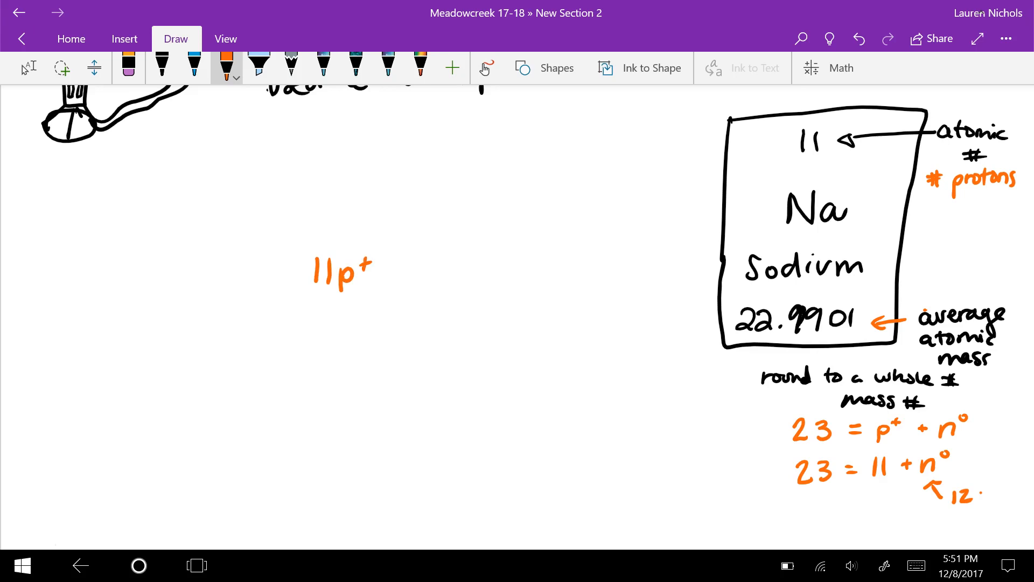
{"action": "mouse_move", "coordinate": [315, 302]}
{"action": "left_mouse_down"}
{"action": "mouse_move", "coordinate": [314, 327]}
{"action": "mouse_move", "coordinate": [358, 327]}
{"action": "mouse_move", "coordinate": [368, 309]}
{"action": "left_mouse_up"}
{"action": "left_click", "coordinate": [162, 65]}
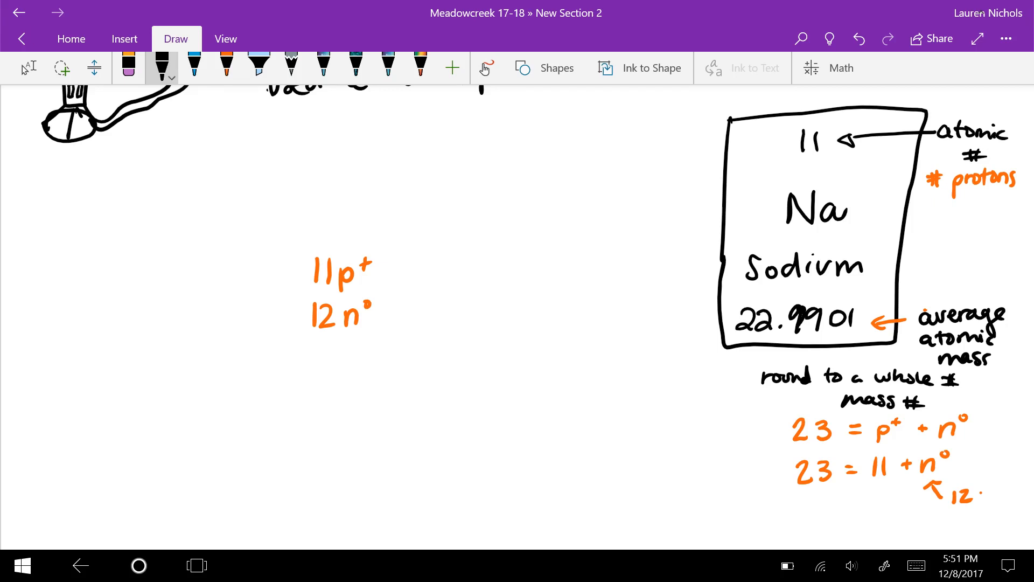
{"action": "mouse_move", "coordinate": [244, 115]}
{"action": "left_mouse_down"}
{"action": "mouse_move", "coordinate": [245, 147]}
{"action": "mouse_move", "coordinate": [268, 148]}
{"action": "left_mouse_up"}
{"action": "mouse_move", "coordinate": [285, 114]}
{"action": "left_mouse_down"}
{"action": "mouse_move", "coordinate": [288, 146]}
{"action": "mouse_move", "coordinate": [326, 131]}
{"action": "mouse_move", "coordinate": [397, 139]}
{"action": "left_mouse_up"}
{"action": "mouse_move", "coordinate": [403, 129]}
{"action": "left_mouse_down"}
{"action": "mouse_move", "coordinate": [425, 143]}
{"action": "mouse_move", "coordinate": [219, 160]}
{"action": "left_mouse_up"}
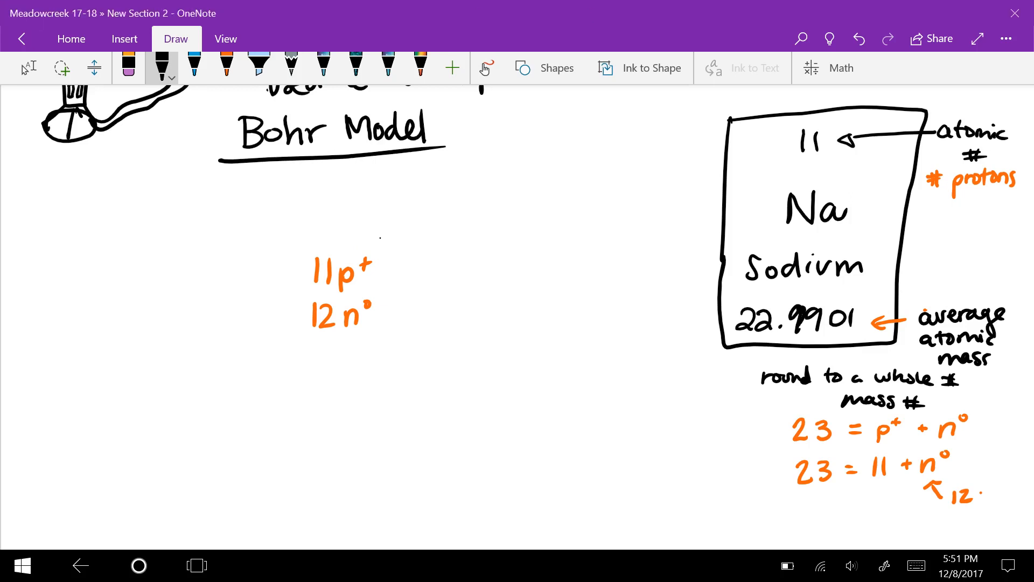
{"action": "mouse_move", "coordinate": [381, 236]}
{"action": "left_mouse_down"}
{"action": "mouse_move", "coordinate": [310, 360]}
{"action": "mouse_move", "coordinate": [403, 307]}
{"action": "mouse_move", "coordinate": [380, 235]}
{"action": "left_mouse_up"}
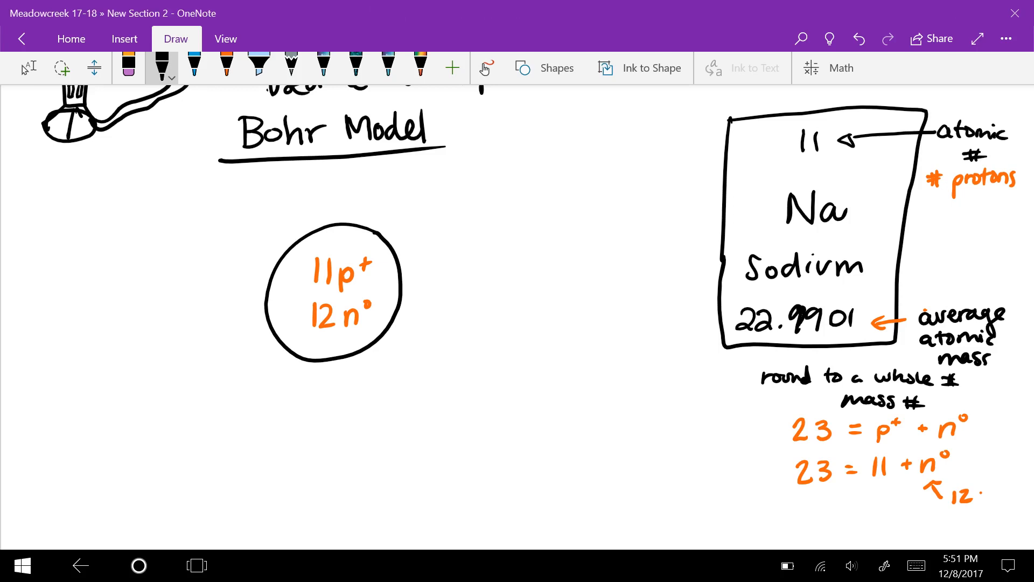
{"action": "mouse_move", "coordinate": [347, 192]}
{"action": "left_mouse_down"}
{"action": "mouse_move", "coordinate": [307, 194]}
{"action": "mouse_move", "coordinate": [222, 292]}
{"action": "mouse_move", "coordinate": [340, 404]}
{"action": "mouse_move", "coordinate": [443, 299]}
{"action": "mouse_move", "coordinate": [347, 194]}
{"action": "mouse_move", "coordinate": [243, 194]}
{"action": "mouse_move", "coordinate": [178, 295]}
{"action": "mouse_move", "coordinate": [324, 441]}
{"action": "mouse_move", "coordinate": [468, 356]}
{"action": "mouse_move", "coordinate": [405, 194]}
{"action": "mouse_move", "coordinate": [331, 165]}
{"action": "left_mouse_up"}
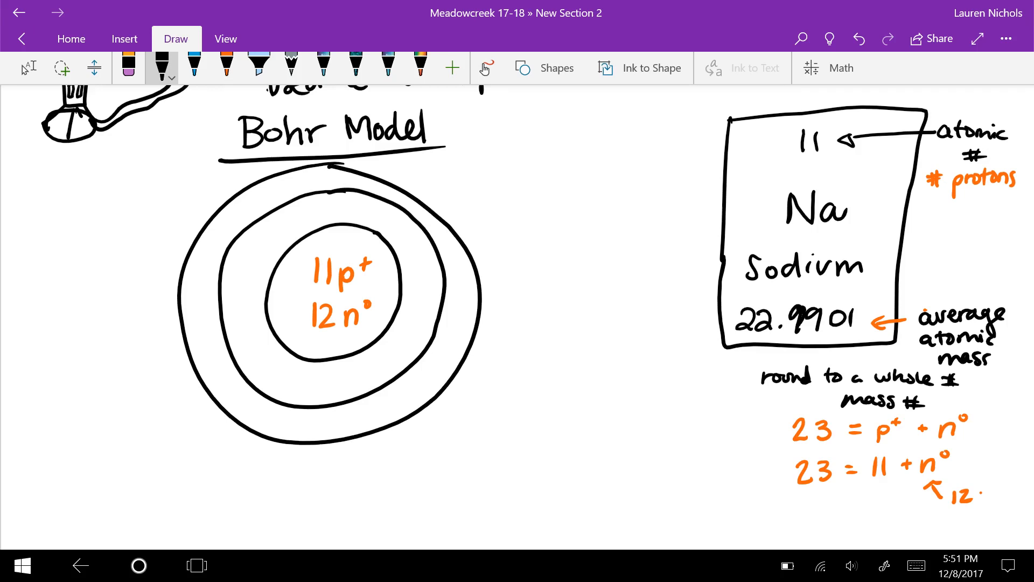
- Write in orange '# protons = # electrons, neutral' left of the element box
{"action": "left_click", "coordinate": [225, 39]}
{"action": "left_click", "coordinate": [175, 39]}
{"action": "left_click", "coordinate": [226, 67]}
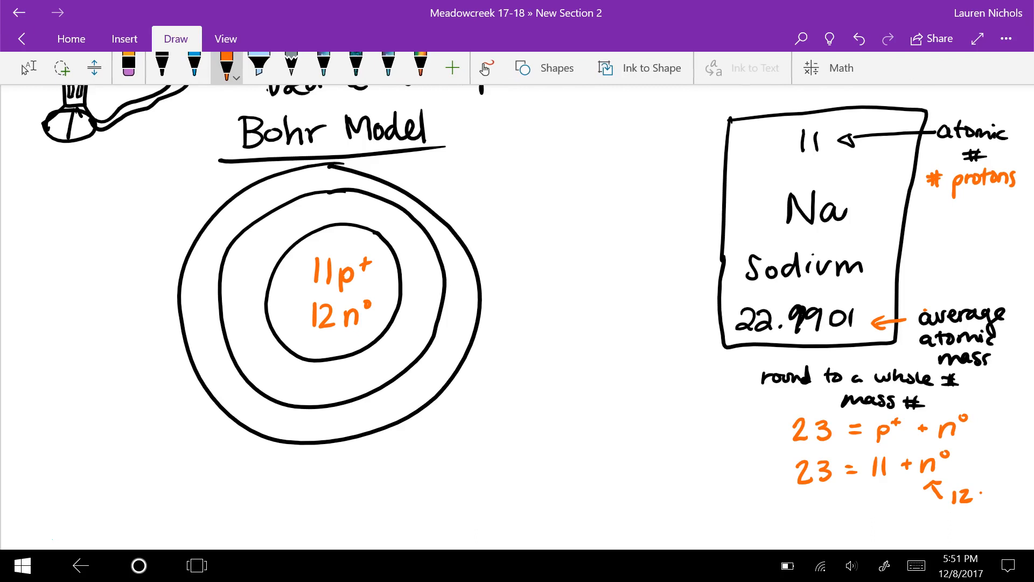
{"action": "mouse_move", "coordinate": [600, 144]}
{"action": "left_mouse_down"}
{"action": "mouse_move", "coordinate": [600, 158]}
{"action": "mouse_move", "coordinate": [607, 144]}
{"action": "left_mouse_up"}
{"action": "mouse_move", "coordinate": [624, 139]}
{"action": "left_mouse_down"}
{"action": "mouse_move", "coordinate": [627, 167]}
{"action": "mouse_move", "coordinate": [638, 150]}
{"action": "left_mouse_up"}
{"action": "mouse_move", "coordinate": [645, 137]}
{"action": "left_mouse_down"}
{"action": "mouse_move", "coordinate": [645, 150]}
{"action": "mouse_move", "coordinate": [700, 149]}
{"action": "left_mouse_up"}
{"action": "mouse_move", "coordinate": [638, 166]}
{"action": "left_mouse_down"}
{"action": "mouse_move", "coordinate": [654, 176]}
{"action": "mouse_move", "coordinate": [600, 211]}
{"action": "left_mouse_up"}
{"action": "mouse_move", "coordinate": [611, 189]}
{"action": "left_mouse_down"}
{"action": "mouse_move", "coordinate": [611, 209]}
{"action": "mouse_move", "coordinate": [611, 199]}
{"action": "left_mouse_up"}
{"action": "left_click_drag", "start_coordinate": [633, 194], "coordinate": [643, 209]}
{"action": "mouse_move", "coordinate": [646, 188]}
{"action": "left_mouse_down"}
{"action": "mouse_move", "coordinate": [653, 207]}
{"action": "mouse_move", "coordinate": [681, 206]}
{"action": "left_mouse_up"}
{"action": "mouse_move", "coordinate": [683, 191]}
{"action": "left_mouse_down"}
{"action": "mouse_move", "coordinate": [693, 204]}
{"action": "mouse_move", "coordinate": [724, 205]}
{"action": "left_mouse_up"}
{"action": "mouse_move", "coordinate": [605, 226]}
{"action": "left_mouse_down"}
{"action": "mouse_move", "coordinate": [618, 239]}
{"action": "mouse_move", "coordinate": [659, 238]}
{"action": "left_mouse_up"}
{"action": "left_click_drag", "start_coordinate": [658, 227], "coordinate": [706, 232]}
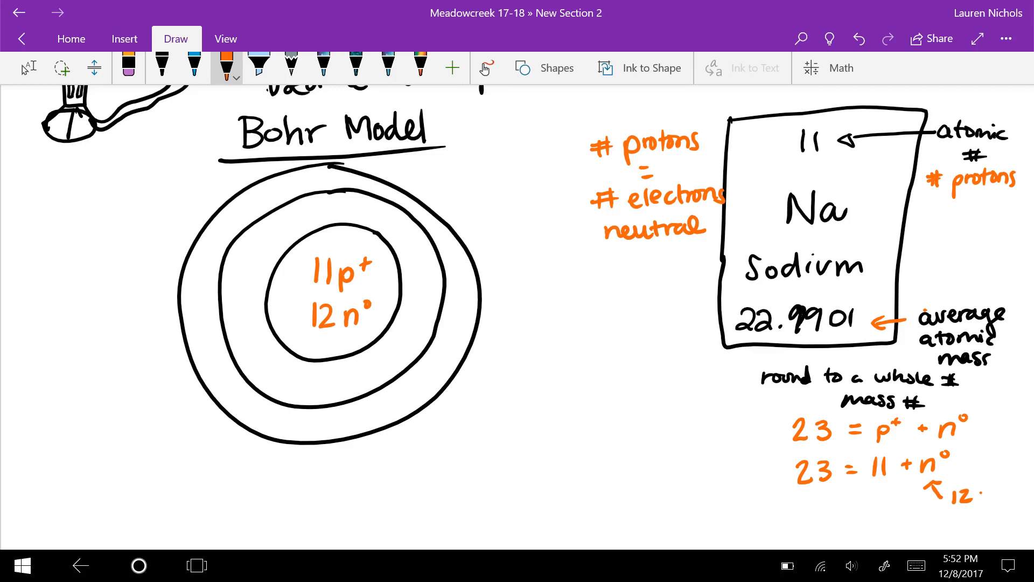
- Draw a blue ground-state electron on the inner ring with a yellow jump arrow and 'ground state' label
{"action": "left_click", "coordinate": [194, 66]}
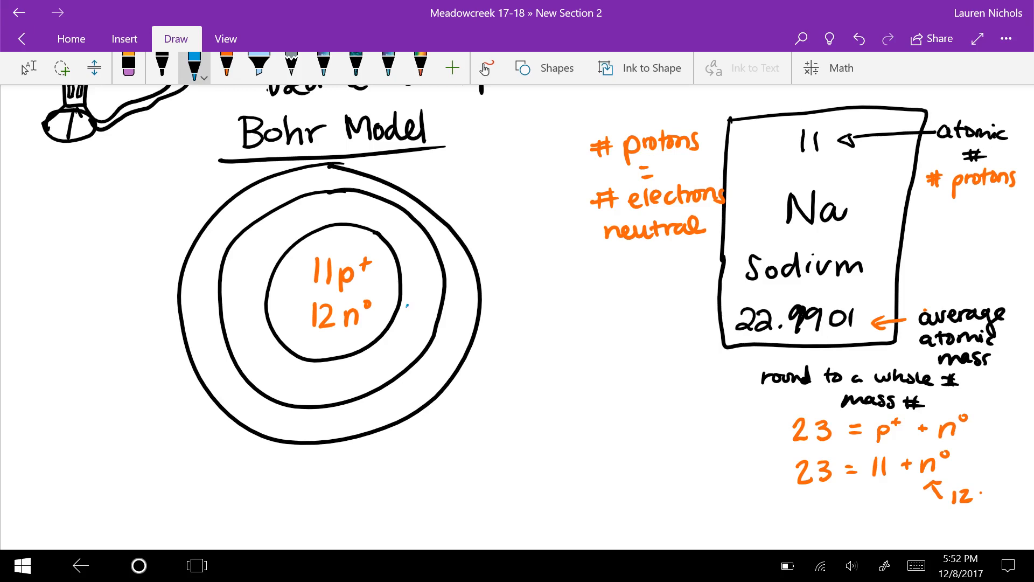
{"action": "left_click_drag", "start_coordinate": [407, 304], "coordinate": [404, 311]}
{"action": "left_click", "coordinate": [194, 66]}
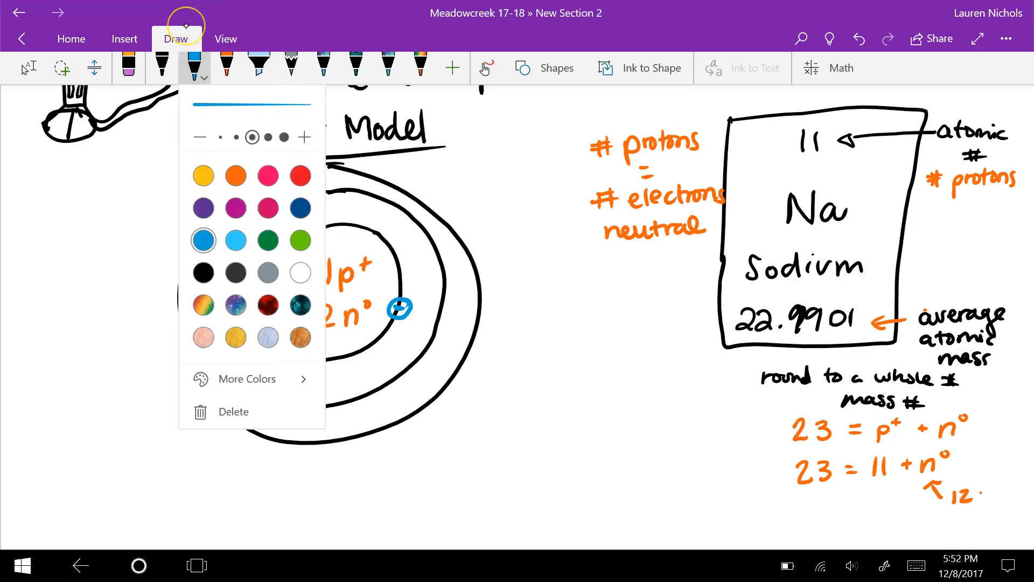
{"action": "left_click", "coordinate": [162, 68]}
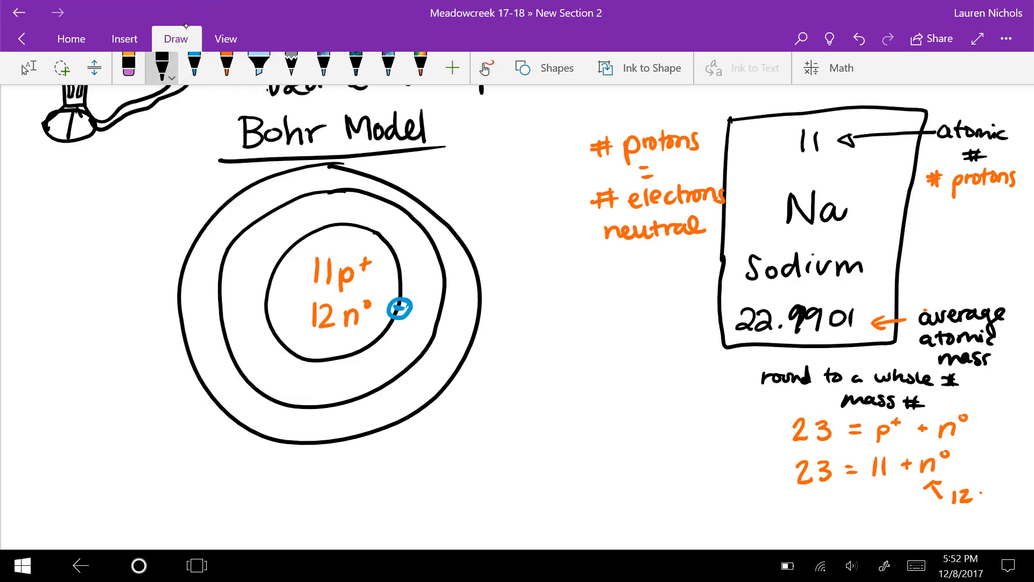
{"action": "left_click", "coordinate": [162, 67]}
{"action": "left_click", "coordinate": [171, 177]}
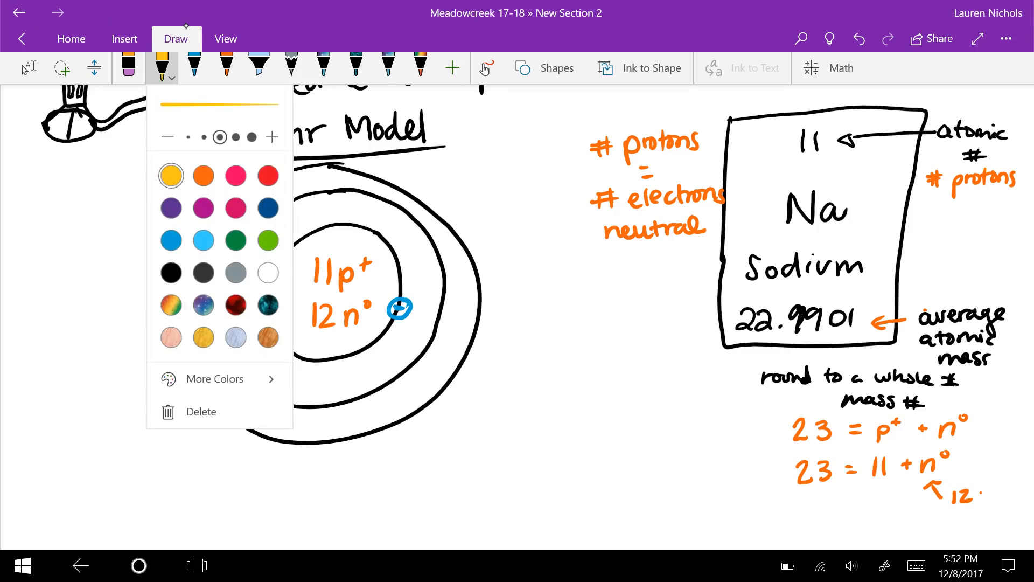
{"action": "left_click", "coordinate": [162, 67]}
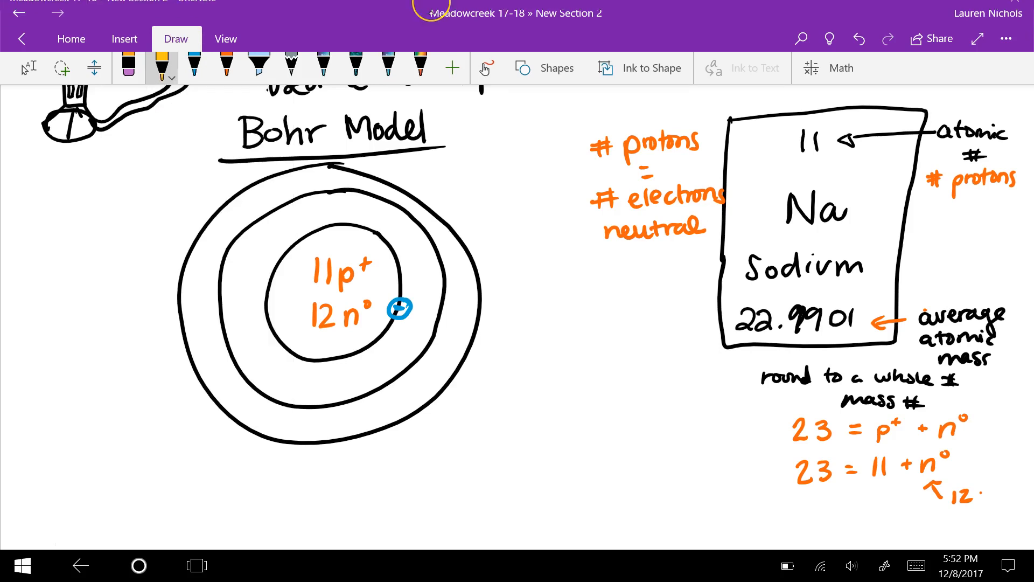
{"action": "mouse_move", "coordinate": [416, 306]}
{"action": "left_mouse_down"}
{"action": "mouse_move", "coordinate": [465, 309]}
{"action": "mouse_move", "coordinate": [483, 333]}
{"action": "left_mouse_up"}
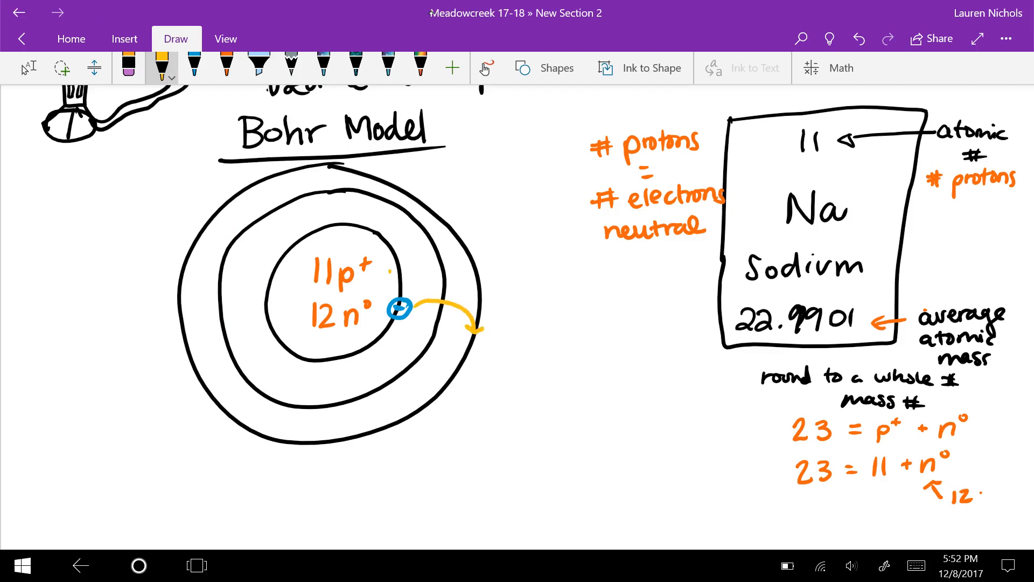
{"action": "left_click_drag", "start_coordinate": [386, 271], "coordinate": [388, 288]}
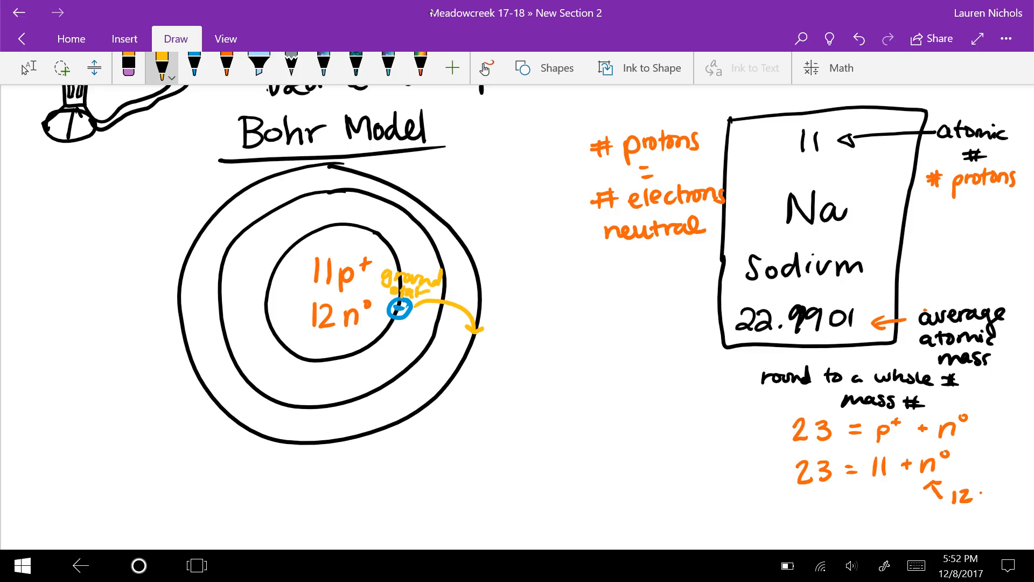
- Add the blue excited electron on the outer ring, labelled 'excited state' and 'absorb energy (heat) flame'
{"action": "left_click", "coordinate": [194, 68]}
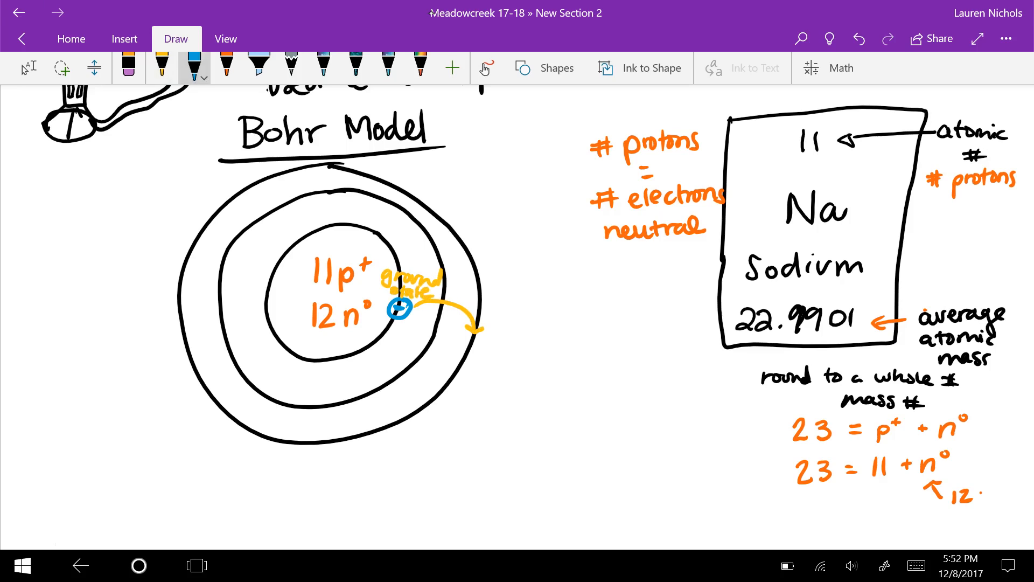
{"action": "left_click_drag", "start_coordinate": [469, 337], "coordinate": [482, 349]}
{"action": "left_click", "coordinate": [161, 68]}
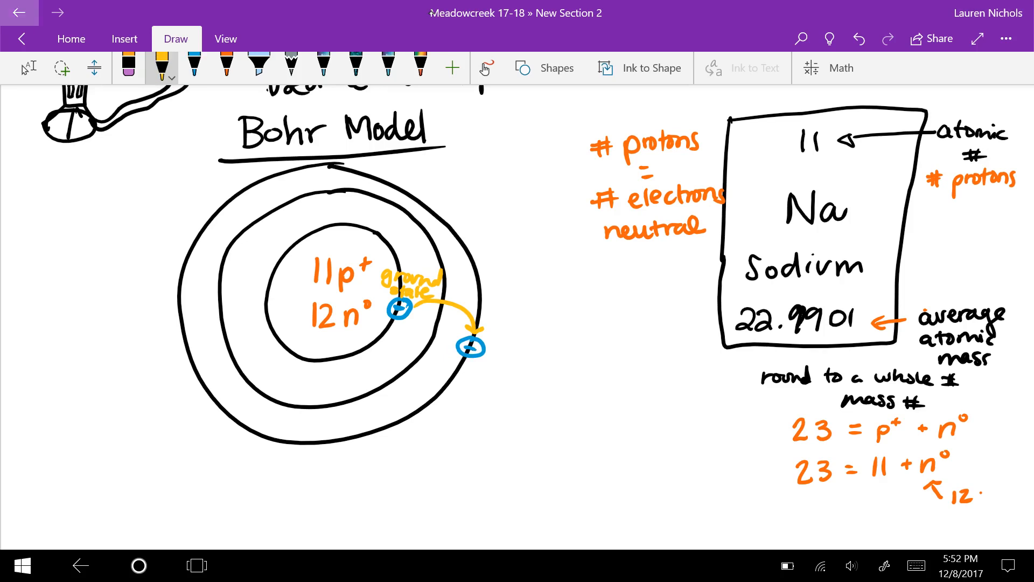
{"action": "mouse_move", "coordinate": [480, 309]}
{"action": "left_mouse_down"}
{"action": "mouse_move", "coordinate": [556, 322]}
{"action": "mouse_move", "coordinate": [523, 341]}
{"action": "mouse_move", "coordinate": [555, 346]}
{"action": "left_mouse_up"}
{"action": "left_click_drag", "start_coordinate": [543, 338], "coordinate": [556, 350]}
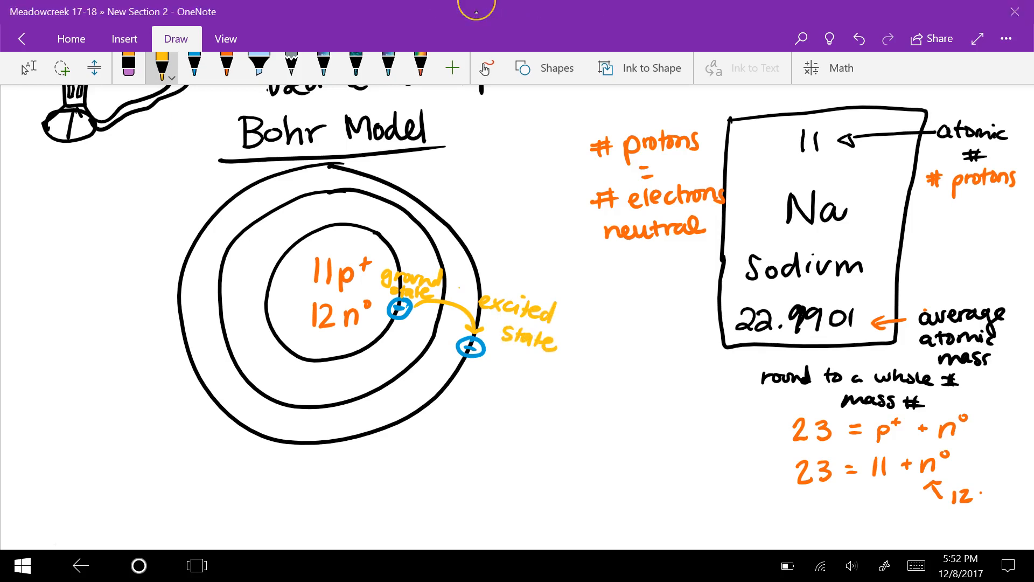
{"action": "left_click_drag", "start_coordinate": [463, 287], "coordinate": [474, 299]}
{"action": "left_click_drag", "start_coordinate": [510, 244], "coordinate": [466, 288]}
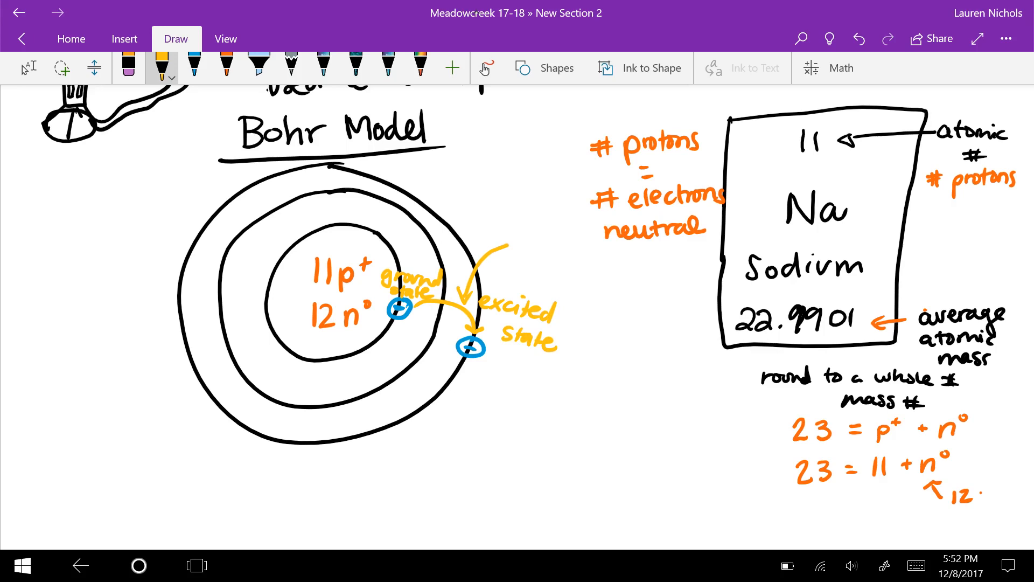
{"action": "mouse_move", "coordinate": [511, 229]}
{"action": "left_mouse_down"}
{"action": "mouse_move", "coordinate": [522, 242]}
{"action": "mouse_move", "coordinate": [551, 242]}
{"action": "left_mouse_up"}
{"action": "mouse_move", "coordinate": [551, 233]}
{"action": "left_mouse_down"}
{"action": "mouse_move", "coordinate": [559, 241]}
{"action": "mouse_move", "coordinate": [540, 266]}
{"action": "mouse_move", "coordinate": [572, 268]}
{"action": "mouse_move", "coordinate": [588, 283]}
{"action": "mouse_move", "coordinate": [619, 268]}
{"action": "mouse_move", "coordinate": [646, 277]}
{"action": "left_mouse_up"}
{"action": "mouse_move", "coordinate": [543, 274]}
{"action": "left_mouse_down"}
{"action": "mouse_move", "coordinate": [550, 293]}
{"action": "mouse_move", "coordinate": [604, 294]}
{"action": "left_mouse_up"}
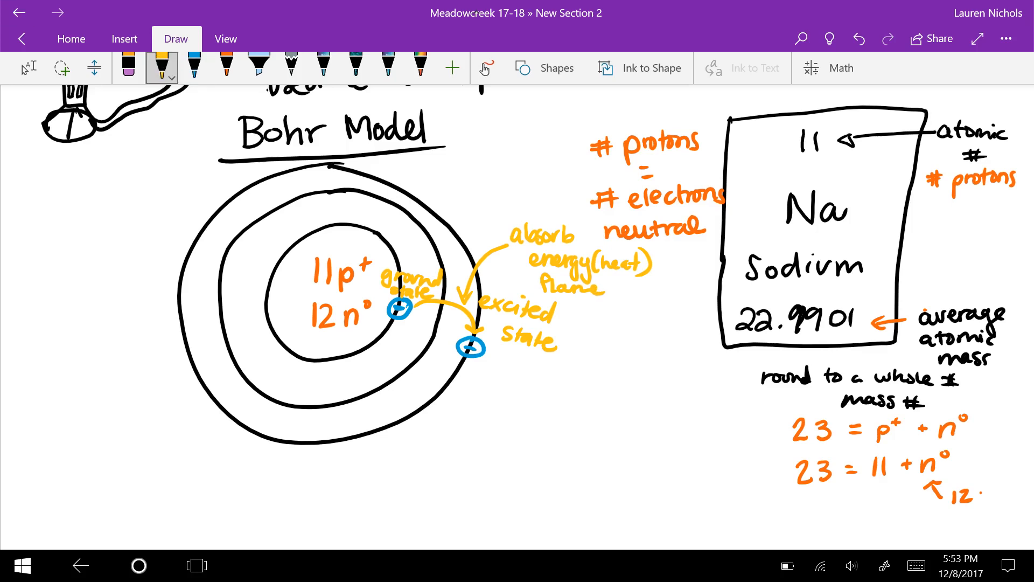
- Draw the return arrow and write 'releases light in different colors' under the diagram
{"action": "mouse_move", "coordinate": [446, 365]}
{"action": "left_mouse_down"}
{"action": "mouse_move", "coordinate": [390, 326]}
{"action": "mouse_move", "coordinate": [407, 327]}
{"action": "left_mouse_up"}
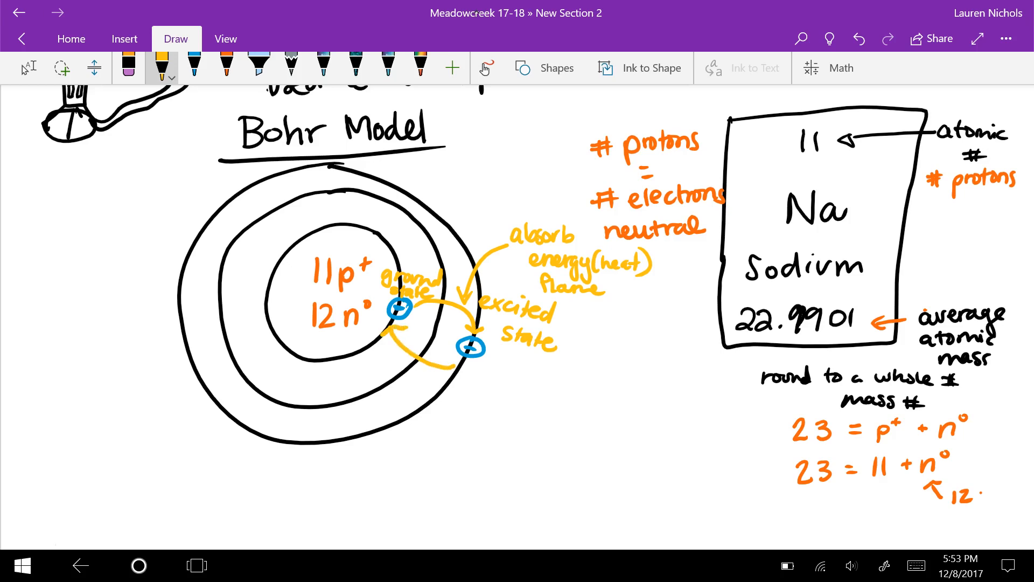
{"action": "mouse_move", "coordinate": [425, 378]}
{"action": "left_mouse_down"}
{"action": "mouse_move", "coordinate": [449, 402]}
{"action": "mouse_move", "coordinate": [507, 412]}
{"action": "left_mouse_up"}
{"action": "left_click_drag", "start_coordinate": [506, 403], "coordinate": [535, 415]}
{"action": "left_click_drag", "start_coordinate": [529, 406], "coordinate": [588, 418]}
{"action": "left_click_drag", "start_coordinate": [591, 410], "coordinate": [589, 432]}
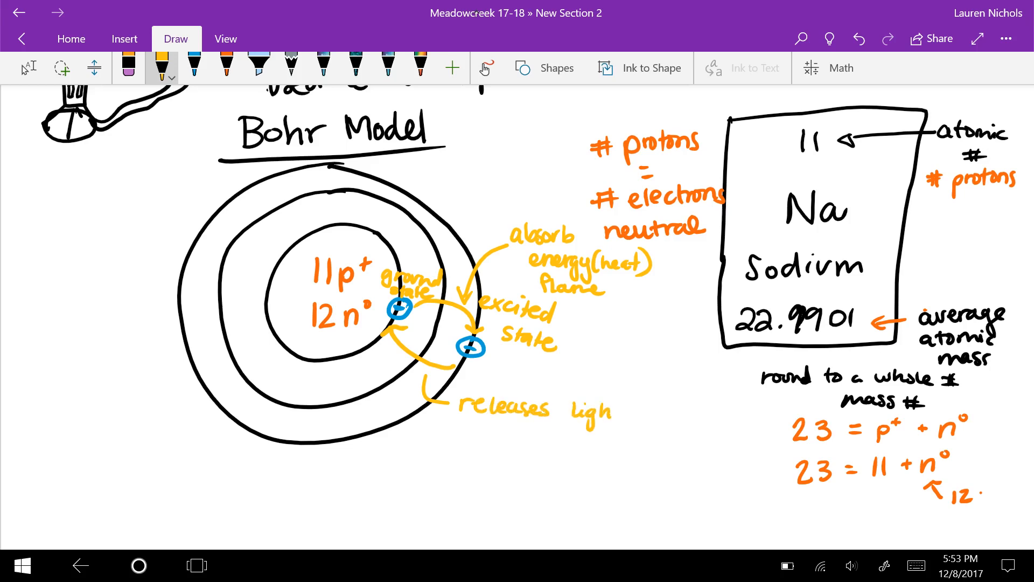
{"action": "left_click_drag", "start_coordinate": [494, 427], "coordinate": [530, 443]}
{"action": "mouse_move", "coordinate": [533, 433]}
{"action": "left_mouse_down"}
{"action": "mouse_move", "coordinate": [541, 451]}
{"action": "mouse_move", "coordinate": [567, 442]}
{"action": "left_mouse_up"}
{"action": "left_click_drag", "start_coordinate": [569, 434], "coordinate": [593, 441]}
{"action": "left_click_drag", "start_coordinate": [593, 436], "coordinate": [604, 444]}
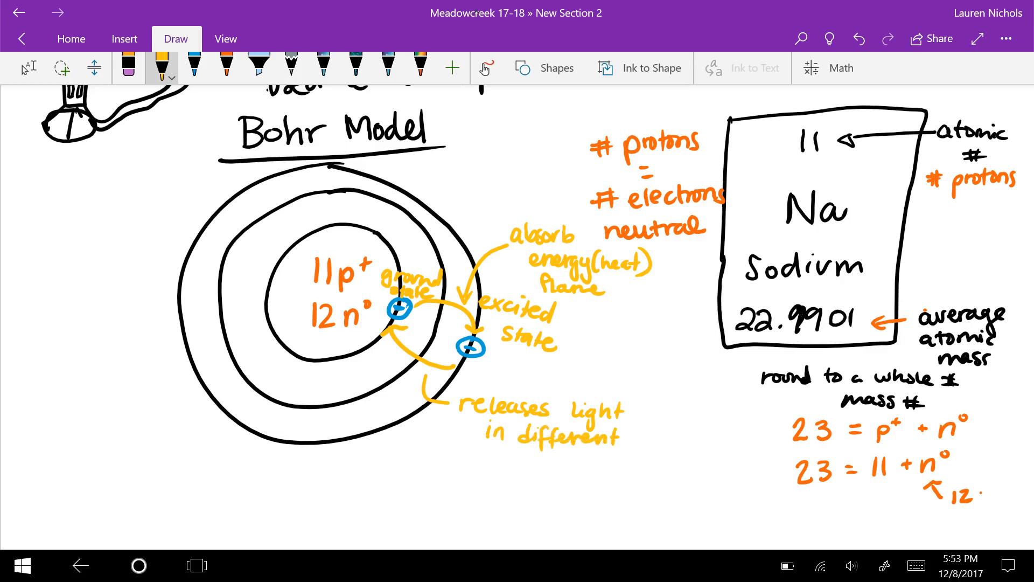
{"action": "mouse_move", "coordinate": [510, 458]}
{"action": "left_mouse_down"}
{"action": "mouse_move", "coordinate": [504, 470]}
{"action": "mouse_move", "coordinate": [519, 468]}
{"action": "left_mouse_up"}
{"action": "left_click_drag", "start_coordinate": [526, 454], "coordinate": [537, 469]}
{"action": "left_click_drag", "start_coordinate": [543, 457], "coordinate": [552, 472]}
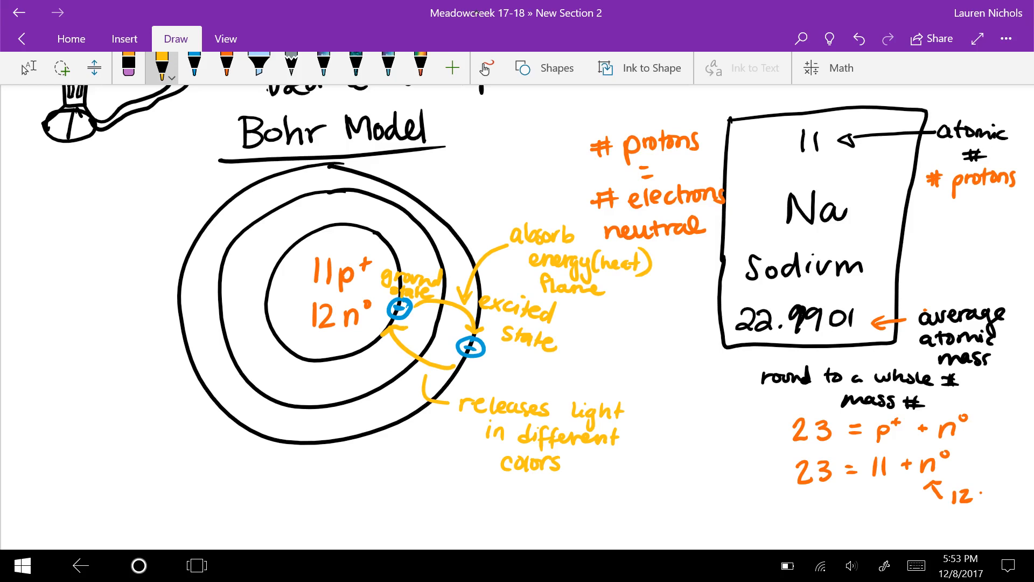
{"action": "scroll", "coordinate": [517, 323], "scroll_direction": "down", "scroll_amount": 5}
{"action": "scroll", "coordinate": [517, 323], "scroll_direction": "down", "scroll_amount": 5}
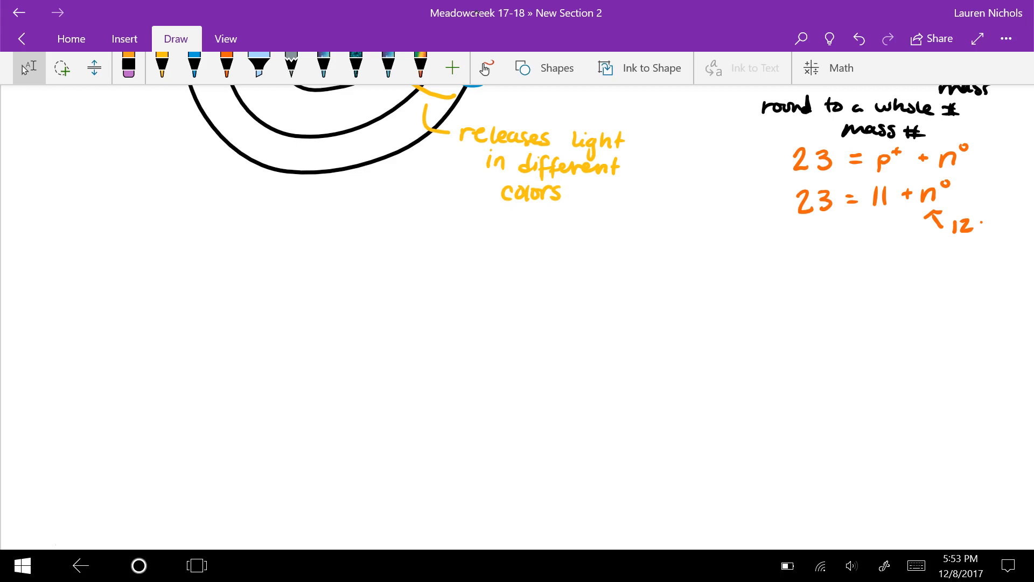
- In orange ink, handwrite the first line: 'The e- absorbs energy (heat) from the flame'
{"action": "left_click", "coordinate": [226, 68]}
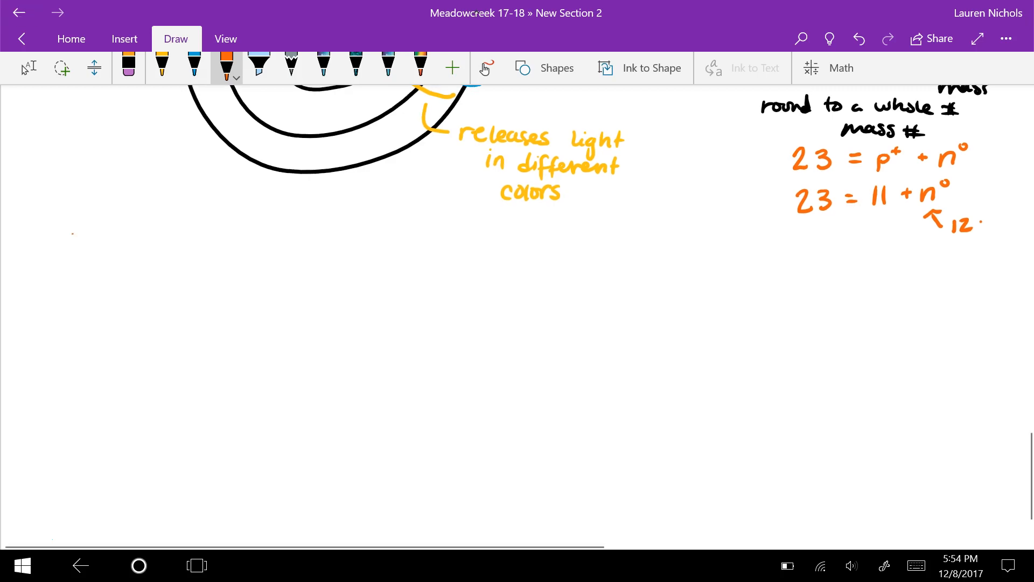
{"action": "left_click_drag", "start_coordinate": [66, 230], "coordinate": [98, 227]}
{"action": "mouse_move", "coordinate": [83, 231]}
{"action": "left_mouse_down"}
{"action": "mouse_move", "coordinate": [83, 256]}
{"action": "mouse_move", "coordinate": [115, 263]}
{"action": "mouse_move", "coordinate": [270, 263]}
{"action": "left_mouse_up"}
{"action": "mouse_move", "coordinate": [287, 246]}
{"action": "left_mouse_down"}
{"action": "mouse_move", "coordinate": [293, 264]}
{"action": "mouse_move", "coordinate": [317, 240]}
{"action": "mouse_move", "coordinate": [323, 259]}
{"action": "mouse_move", "coordinate": [421, 257]}
{"action": "left_mouse_up"}
{"action": "mouse_move", "coordinate": [423, 247]}
{"action": "left_mouse_down"}
{"action": "mouse_move", "coordinate": [450, 252]}
{"action": "mouse_move", "coordinate": [457, 280]}
{"action": "left_mouse_up"}
{"action": "mouse_move", "coordinate": [471, 239]}
{"action": "left_mouse_down"}
{"action": "mouse_move", "coordinate": [482, 249]}
{"action": "mouse_move", "coordinate": [471, 279]}
{"action": "left_mouse_up"}
{"action": "mouse_move", "coordinate": [514, 220]}
{"action": "left_mouse_down"}
{"action": "mouse_move", "coordinate": [514, 259]}
{"action": "mouse_move", "coordinate": [556, 253]}
{"action": "left_mouse_up"}
{"action": "left_click_drag", "start_coordinate": [558, 242], "coordinate": [568, 253]}
{"action": "mouse_move", "coordinate": [564, 239]}
{"action": "left_mouse_down"}
{"action": "mouse_move", "coordinate": [582, 230]}
{"action": "mouse_move", "coordinate": [580, 259]}
{"action": "mouse_move", "coordinate": [608, 263]}
{"action": "mouse_move", "coordinate": [624, 248]}
{"action": "left_mouse_up"}
{"action": "mouse_move", "coordinate": [622, 246]}
{"action": "left_mouse_down"}
{"action": "mouse_move", "coordinate": [638, 257]}
{"action": "mouse_move", "coordinate": [711, 254]}
{"action": "left_mouse_up"}
{"action": "mouse_move", "coordinate": [700, 240]}
{"action": "left_mouse_down"}
{"action": "mouse_move", "coordinate": [758, 253]}
{"action": "mouse_move", "coordinate": [772, 266]}
{"action": "mouse_move", "coordinate": [795, 262]}
{"action": "left_mouse_up"}
{"action": "mouse_move", "coordinate": [801, 246]}
{"action": "left_mouse_down"}
{"action": "mouse_move", "coordinate": [813, 257]}
{"action": "mouse_move", "coordinate": [929, 255]}
{"action": "left_mouse_up"}
- Handwrite the second line: 'and moves to a higher energy level called the excited'
{"action": "mouse_move", "coordinate": [85, 292]}
{"action": "left_mouse_down"}
{"action": "mouse_move", "coordinate": [105, 309]}
{"action": "mouse_move", "coordinate": [162, 306]}
{"action": "left_mouse_up"}
{"action": "left_click_drag", "start_coordinate": [151, 289], "coordinate": [178, 309]}
{"action": "left_click_drag", "start_coordinate": [227, 284], "coordinate": [228, 312]}
{"action": "left_click_drag", "start_coordinate": [218, 300], "coordinate": [307, 310]}
{"action": "left_click_drag", "start_coordinate": [324, 276], "coordinate": [367, 327]}
{"action": "mouse_move", "coordinate": [390, 278]}
{"action": "left_mouse_down"}
{"action": "mouse_move", "coordinate": [391, 302]}
{"action": "mouse_move", "coordinate": [488, 295]}
{"action": "left_mouse_up"}
{"action": "left_click_drag", "start_coordinate": [476, 288], "coordinate": [525, 301]}
{"action": "mouse_move", "coordinate": [517, 291]}
{"action": "left_mouse_down"}
{"action": "mouse_move", "coordinate": [551, 288]}
{"action": "mouse_move", "coordinate": [549, 325]}
{"action": "left_mouse_up"}
{"action": "left_click_drag", "start_coordinate": [564, 285], "coordinate": [576, 325]}
{"action": "left_click_drag", "start_coordinate": [614, 277], "coordinate": [615, 297]}
{"action": "left_click_drag", "start_coordinate": [624, 288], "coordinate": [671, 297]}
{"action": "mouse_move", "coordinate": [679, 270]}
{"action": "left_mouse_down"}
{"action": "mouse_move", "coordinate": [684, 299]}
{"action": "mouse_move", "coordinate": [746, 296]}
{"action": "left_mouse_up"}
{"action": "mouse_move", "coordinate": [754, 270]}
{"action": "left_mouse_down"}
{"action": "mouse_move", "coordinate": [762, 296]}
{"action": "mouse_move", "coordinate": [803, 296]}
{"action": "left_mouse_up"}
{"action": "mouse_move", "coordinate": [808, 270]}
{"action": "left_mouse_down"}
{"action": "mouse_move", "coordinate": [818, 294]}
{"action": "mouse_move", "coordinate": [859, 295]}
{"action": "left_mouse_up"}
{"action": "mouse_move", "coordinate": [858, 279]}
{"action": "left_mouse_down"}
{"action": "mouse_move", "coordinate": [893, 294]}
{"action": "mouse_move", "coordinate": [926, 276]}
{"action": "mouse_move", "coordinate": [926, 294]}
{"action": "left_mouse_up"}
{"action": "mouse_move", "coordinate": [926, 277]}
{"action": "left_mouse_down"}
{"action": "mouse_move", "coordinate": [944, 293]}
{"action": "mouse_move", "coordinate": [993, 288]}
{"action": "left_mouse_up"}
{"action": "left_click_drag", "start_coordinate": [981, 278], "coordinate": [998, 284]}
- Handwrite the third line: 'state. It is unstable so it releases the extra'
{"action": "mouse_move", "coordinate": [97, 339]}
{"action": "left_mouse_down"}
{"action": "mouse_move", "coordinate": [84, 360]}
{"action": "mouse_move", "coordinate": [110, 362]}
{"action": "left_mouse_up"}
{"action": "mouse_move", "coordinate": [102, 343]}
{"action": "left_mouse_down"}
{"action": "mouse_move", "coordinate": [114, 341]}
{"action": "mouse_move", "coordinate": [116, 356]}
{"action": "left_mouse_up"}
{"action": "mouse_move", "coordinate": [128, 339]}
{"action": "left_mouse_down"}
{"action": "mouse_move", "coordinate": [135, 360]}
{"action": "mouse_move", "coordinate": [163, 355]}
{"action": "left_mouse_up"}
{"action": "left_click_drag", "start_coordinate": [173, 357], "coordinate": [174, 359]}
{"action": "mouse_move", "coordinate": [212, 327]}
{"action": "left_mouse_down"}
{"action": "mouse_move", "coordinate": [211, 358]}
{"action": "mouse_move", "coordinate": [229, 357]}
{"action": "left_mouse_up"}
{"action": "mouse_move", "coordinate": [216, 342]}
{"action": "left_mouse_down"}
{"action": "mouse_move", "coordinate": [243, 339]}
{"action": "mouse_move", "coordinate": [264, 358]}
{"action": "left_mouse_up"}
{"action": "left_click_drag", "start_coordinate": [288, 337], "coordinate": [275, 359]}
{"action": "left_click_drag", "start_coordinate": [332, 334], "coordinate": [349, 352]}
{"action": "mouse_move", "coordinate": [353, 334]}
{"action": "left_mouse_down"}
{"action": "mouse_move", "coordinate": [362, 354]}
{"action": "mouse_move", "coordinate": [415, 352]}
{"action": "left_mouse_up"}
{"action": "mouse_move", "coordinate": [419, 326]}
{"action": "left_mouse_down"}
{"action": "mouse_move", "coordinate": [426, 352]}
{"action": "mouse_move", "coordinate": [471, 343]}
{"action": "left_mouse_up"}
{"action": "mouse_move", "coordinate": [503, 330]}
{"action": "left_mouse_down"}
{"action": "mouse_move", "coordinate": [519, 326]}
{"action": "mouse_move", "coordinate": [505, 347]}
{"action": "left_mouse_up"}
{"action": "mouse_move", "coordinate": [530, 332]}
{"action": "left_mouse_down"}
{"action": "mouse_move", "coordinate": [532, 346]}
{"action": "mouse_move", "coordinate": [575, 347]}
{"action": "left_mouse_up"}
{"action": "left_click_drag", "start_coordinate": [563, 336], "coordinate": [643, 341]}
{"action": "mouse_move", "coordinate": [650, 315]}
{"action": "left_mouse_down"}
{"action": "mouse_move", "coordinate": [660, 338]}
{"action": "mouse_move", "coordinate": [693, 346]}
{"action": "left_mouse_up"}
{"action": "mouse_move", "coordinate": [696, 323]}
{"action": "left_mouse_down"}
{"action": "mouse_move", "coordinate": [721, 346]}
{"action": "mouse_move", "coordinate": [790, 336]}
{"action": "left_mouse_up"}
{"action": "left_click_drag", "start_coordinate": [787, 323], "coordinate": [818, 333]}
{"action": "left_click_drag", "start_coordinate": [837, 327], "coordinate": [892, 338]}
{"action": "left_click_drag", "start_coordinate": [885, 325], "coordinate": [945, 333]}
- Handwrite the fourth line: 'energy as colored light to go back to the'
{"action": "left_click_drag", "start_coordinate": [86, 389], "coordinate": [118, 405]}
{"action": "left_click_drag", "start_coordinate": [115, 388], "coordinate": [163, 399]}
{"action": "mouse_move", "coordinate": [149, 384]}
{"action": "left_mouse_down"}
{"action": "mouse_move", "coordinate": [187, 401]}
{"action": "mouse_move", "coordinate": [188, 423]}
{"action": "left_mouse_up"}
{"action": "left_click_drag", "start_coordinate": [199, 388], "coordinate": [207, 424]}
{"action": "left_click_drag", "start_coordinate": [255, 383], "coordinate": [281, 403]}
{"action": "mouse_move", "coordinate": [349, 379]}
{"action": "left_mouse_down"}
{"action": "mouse_move", "coordinate": [347, 399]}
{"action": "mouse_move", "coordinate": [424, 396]}
{"action": "left_mouse_up"}
{"action": "mouse_move", "coordinate": [416, 378]}
{"action": "left_mouse_down"}
{"action": "mouse_move", "coordinate": [436, 397]}
{"action": "mouse_move", "coordinate": [522, 396]}
{"action": "mouse_move", "coordinate": [530, 381]}
{"action": "mouse_move", "coordinate": [522, 412]}
{"action": "left_mouse_up"}
{"action": "left_click_drag", "start_coordinate": [536, 372], "coordinate": [569, 392]}
{"action": "mouse_move", "coordinate": [551, 376]}
{"action": "left_mouse_down"}
{"action": "mouse_move", "coordinate": [647, 392]}
{"action": "mouse_move", "coordinate": [679, 411]}
{"action": "left_mouse_up"}
{"action": "mouse_move", "coordinate": [693, 376]}
{"action": "left_mouse_down"}
{"action": "mouse_move", "coordinate": [703, 389]}
{"action": "mouse_move", "coordinate": [743, 386]}
{"action": "left_mouse_up"}
{"action": "left_click_drag", "start_coordinate": [743, 373], "coordinate": [782, 391]}
{"action": "mouse_move", "coordinate": [778, 367]}
{"action": "left_mouse_down"}
{"action": "mouse_move", "coordinate": [810, 389]}
{"action": "mouse_move", "coordinate": [861, 381]}
{"action": "left_mouse_up"}
{"action": "left_click_drag", "start_coordinate": [888, 356], "coordinate": [893, 381]}
{"action": "left_click_drag", "start_coordinate": [890, 357], "coordinate": [941, 377]}
{"action": "left_click_drag", "start_coordinate": [932, 365], "coordinate": [958, 378]}
- Handwrite the final line: 'original energy level called the ground state.' with a closing period
{"action": "mouse_move", "coordinate": [92, 420]}
{"action": "left_mouse_down"}
{"action": "mouse_move", "coordinate": [99, 442]}
{"action": "mouse_move", "coordinate": [122, 437]}
{"action": "left_mouse_up"}
{"action": "mouse_move", "coordinate": [132, 430]}
{"action": "left_mouse_down"}
{"action": "mouse_move", "coordinate": [137, 469]}
{"action": "mouse_move", "coordinate": [160, 448]}
{"action": "left_mouse_up"}
{"action": "mouse_move", "coordinate": [170, 427]}
{"action": "left_mouse_down"}
{"action": "mouse_move", "coordinate": [171, 445]}
{"action": "mouse_move", "coordinate": [200, 445]}
{"action": "left_mouse_up"}
{"action": "mouse_move", "coordinate": [194, 435]}
{"action": "left_mouse_down"}
{"action": "mouse_move", "coordinate": [238, 454]}
{"action": "mouse_move", "coordinate": [327, 444]}
{"action": "left_mouse_up"}
{"action": "mouse_move", "coordinate": [312, 428]}
{"action": "left_mouse_down"}
{"action": "mouse_move", "coordinate": [371, 443]}
{"action": "mouse_move", "coordinate": [388, 466]}
{"action": "left_mouse_up"}
{"action": "mouse_move", "coordinate": [422, 417]}
{"action": "left_mouse_down"}
{"action": "mouse_move", "coordinate": [442, 443]}
{"action": "mouse_move", "coordinate": [557, 442]}
{"action": "left_mouse_up"}
{"action": "left_click_drag", "start_coordinate": [562, 425], "coordinate": [605, 442]}
{"action": "mouse_move", "coordinate": [622, 413]}
{"action": "left_mouse_down"}
{"action": "mouse_move", "coordinate": [630, 437]}
{"action": "mouse_move", "coordinate": [651, 440]}
{"action": "left_mouse_up"}
{"action": "left_click_drag", "start_coordinate": [697, 413], "coordinate": [698, 439]}
{"action": "mouse_move", "coordinate": [686, 419]}
{"action": "left_mouse_down"}
{"action": "mouse_move", "coordinate": [712, 416]}
{"action": "mouse_move", "coordinate": [747, 433]}
{"action": "left_mouse_up"}
{"action": "left_click_drag", "start_coordinate": [737, 420], "coordinate": [792, 458]}
{"action": "left_click_drag", "start_coordinate": [805, 416], "coordinate": [825, 426]}
{"action": "mouse_move", "coordinate": [827, 413]}
{"action": "left_mouse_down"}
{"action": "mouse_move", "coordinate": [837, 427]}
{"action": "mouse_move", "coordinate": [889, 431]}
{"action": "left_mouse_up"}
{"action": "mouse_move", "coordinate": [898, 393]}
{"action": "left_mouse_down"}
{"action": "mouse_move", "coordinate": [897, 432]}
{"action": "mouse_move", "coordinate": [974, 429]}
{"action": "left_mouse_up"}
{"action": "left_click_drag", "start_coordinate": [966, 412], "coordinate": [992, 425]}
{"action": "left_click", "coordinate": [997, 427]}
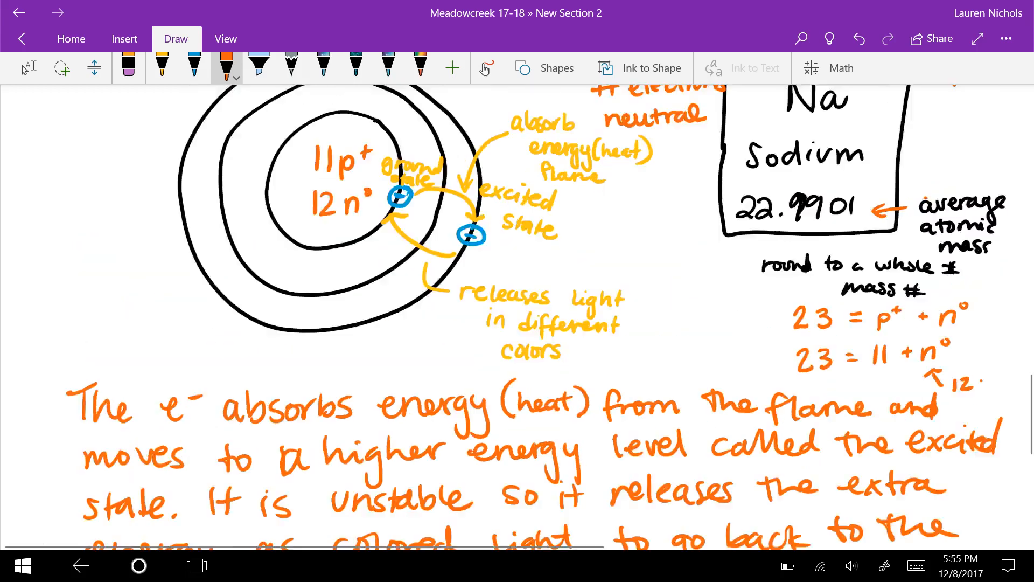
{"action": "scroll", "coordinate": [517, 323], "scroll_direction": "up", "scroll_amount": 10}
{"action": "scroll", "coordinate": [517, 323], "scroll_direction": "up", "scroll_amount": 10}
{"action": "scroll", "coordinate": [517, 324], "scroll_direction": "up", "scroll_amount": 10}
{"action": "scroll", "coordinate": [517, 324], "scroll_direction": "up", "scroll_amount": 8}
{"action": "scroll", "coordinate": [517, 323], "scroll_direction": "down", "scroll_amount": 1}
- Switch from inking back to the Type/Select tool at the top of the page
{"action": "left_click", "coordinate": [27, 68]}
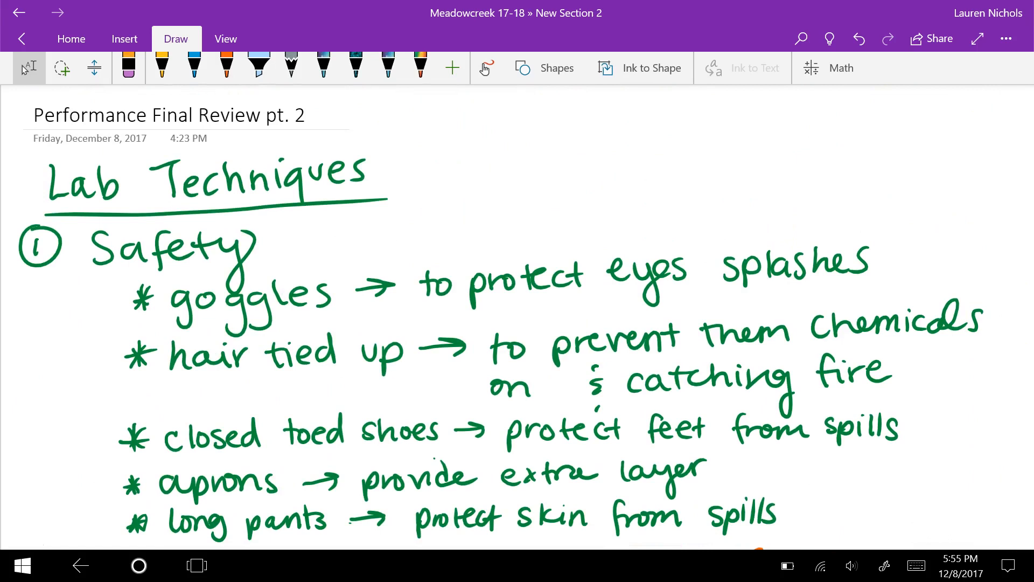